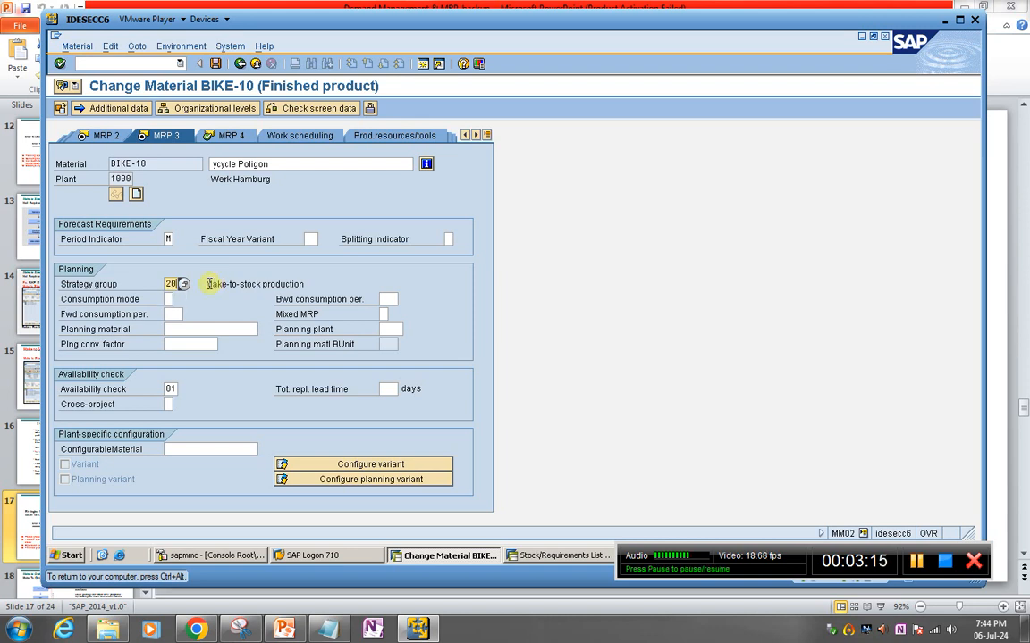
- Apply strategy group 20 (make-to-order production) to BIKE-10 in plant 1000, recheck the MRP 3 data and save the material
{"action": "left_click", "coordinate": [158, 164]}
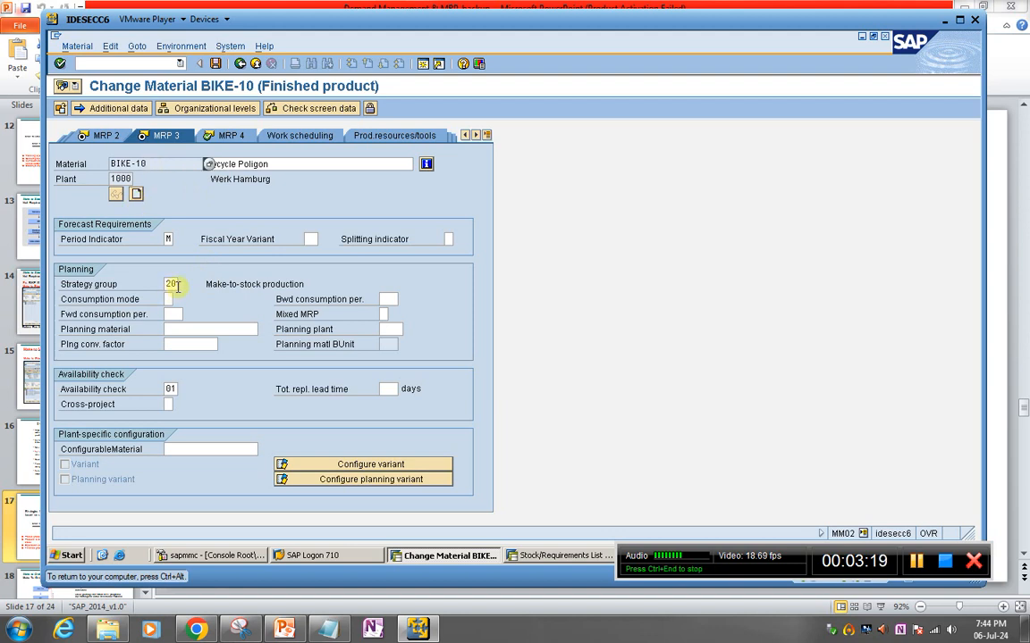
{"action": "key", "text": "Return"}
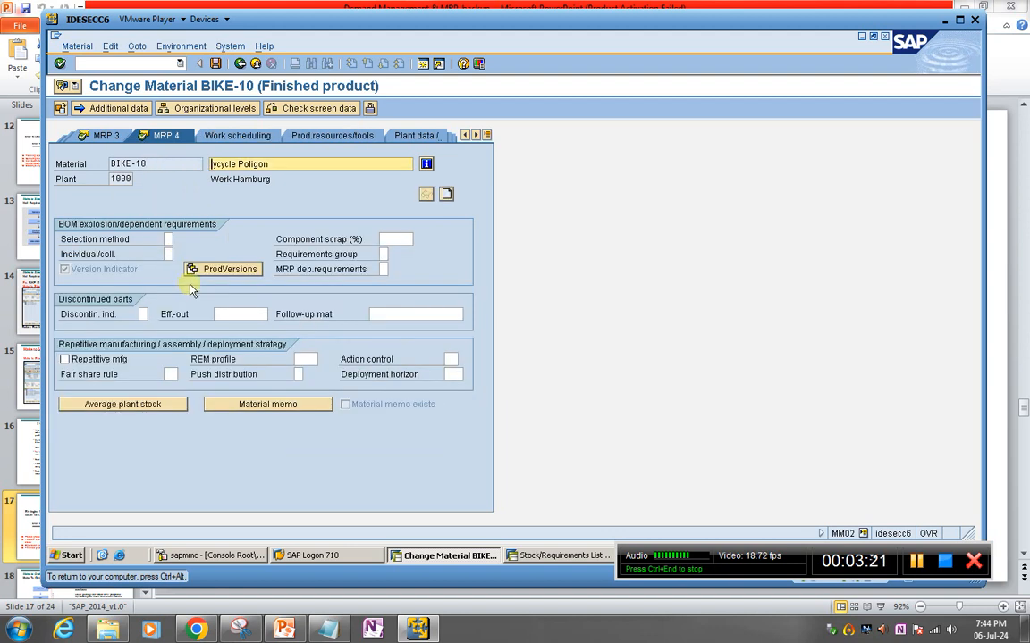
{"action": "left_click", "coordinate": [106, 136]}
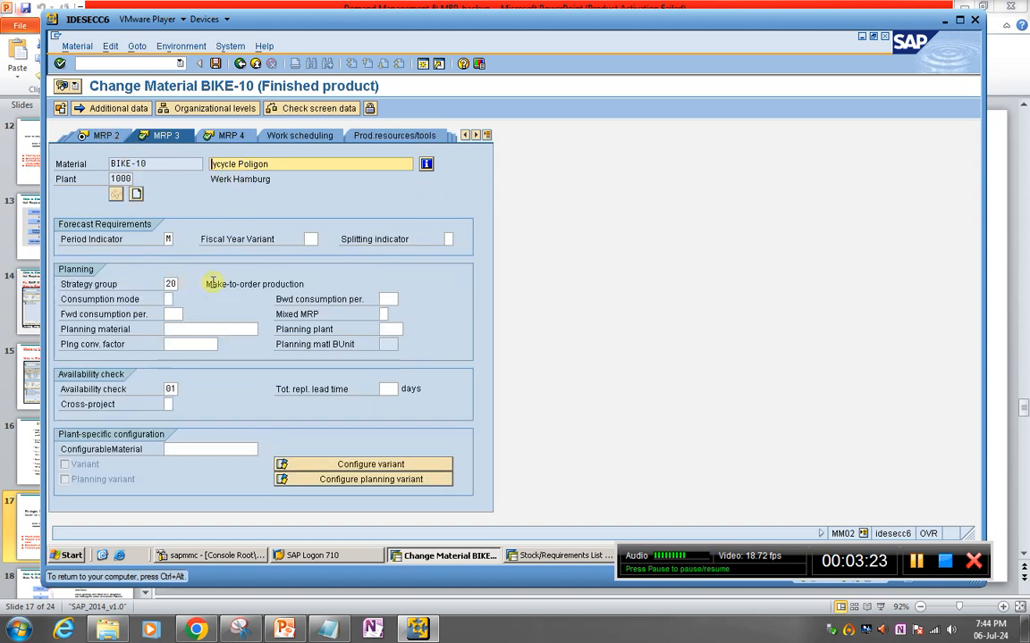
{"action": "left_click", "coordinate": [217, 66]}
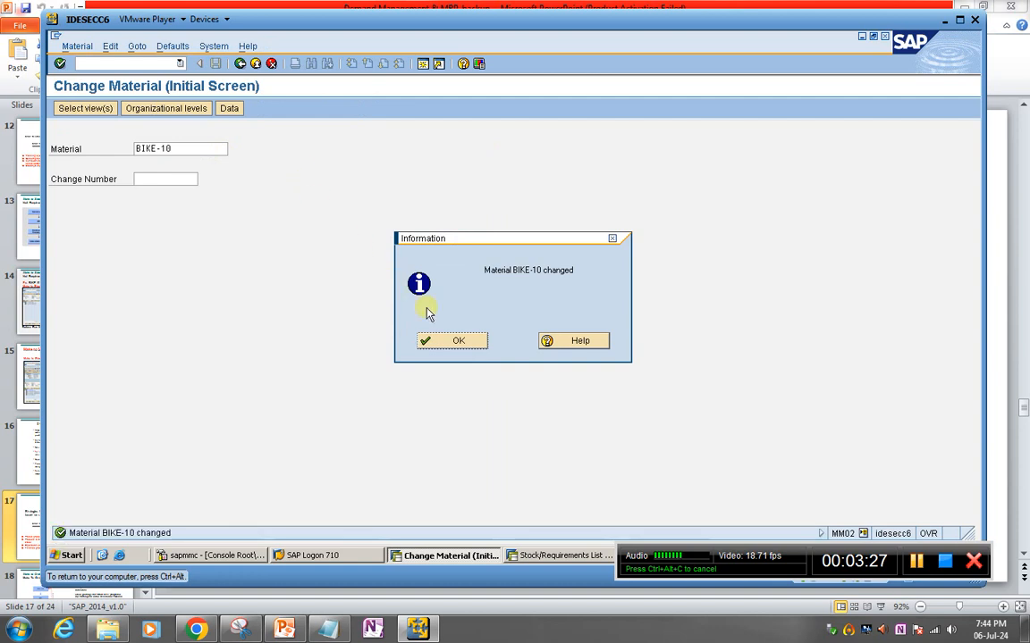
{"action": "left_click", "coordinate": [452, 339]}
- Display the stock/requirements list for BIKE-10 in plant 1000 with transaction MD04
{"action": "left_click", "coordinate": [128, 64]}
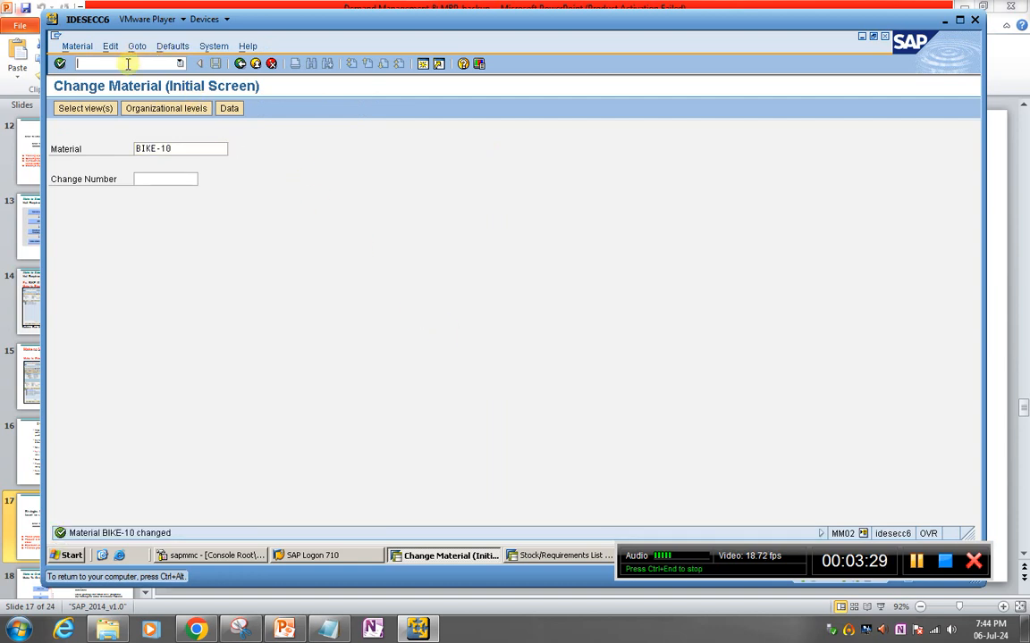
{"action": "type", "text": "/nmd0"}
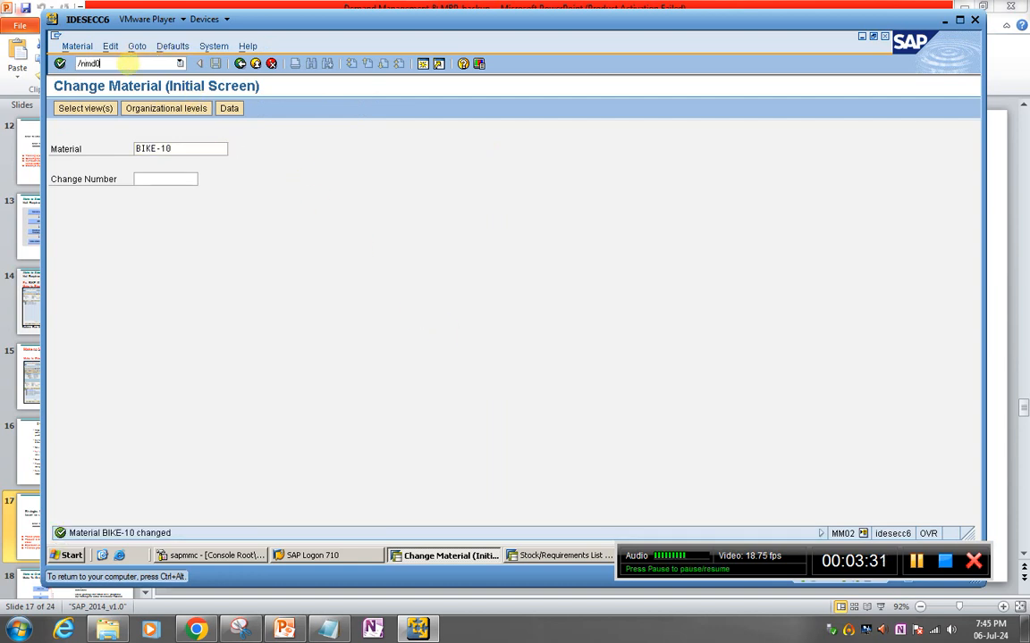
{"action": "key", "text": "Return"}
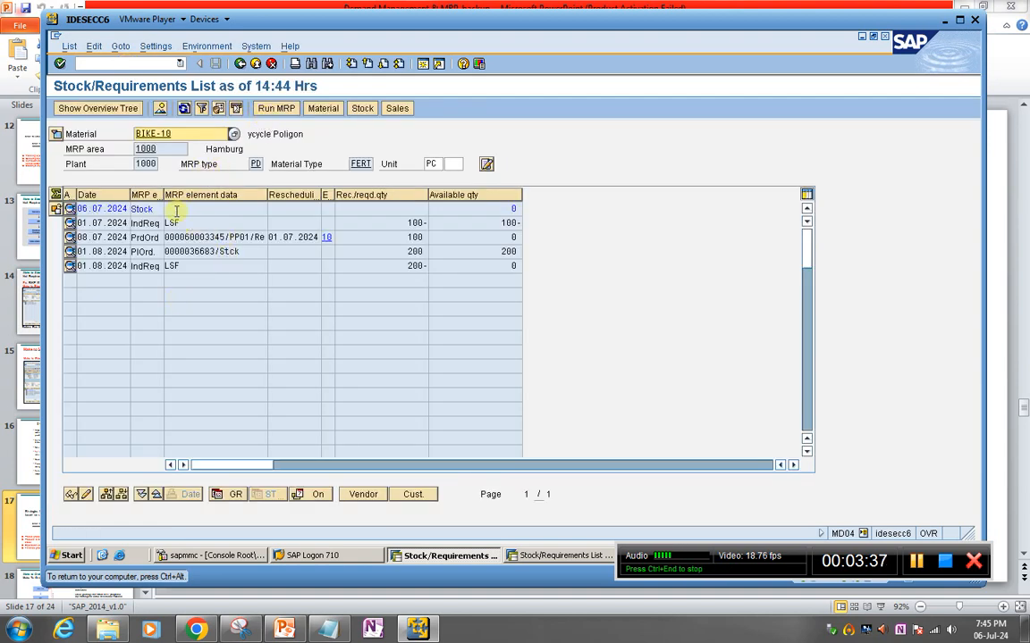
- Open the BIKE-10 planned independent requirements for change with transaction MD62, keeping the proposed selection and planning horizon
{"action": "left_click", "coordinate": [119, 63]}
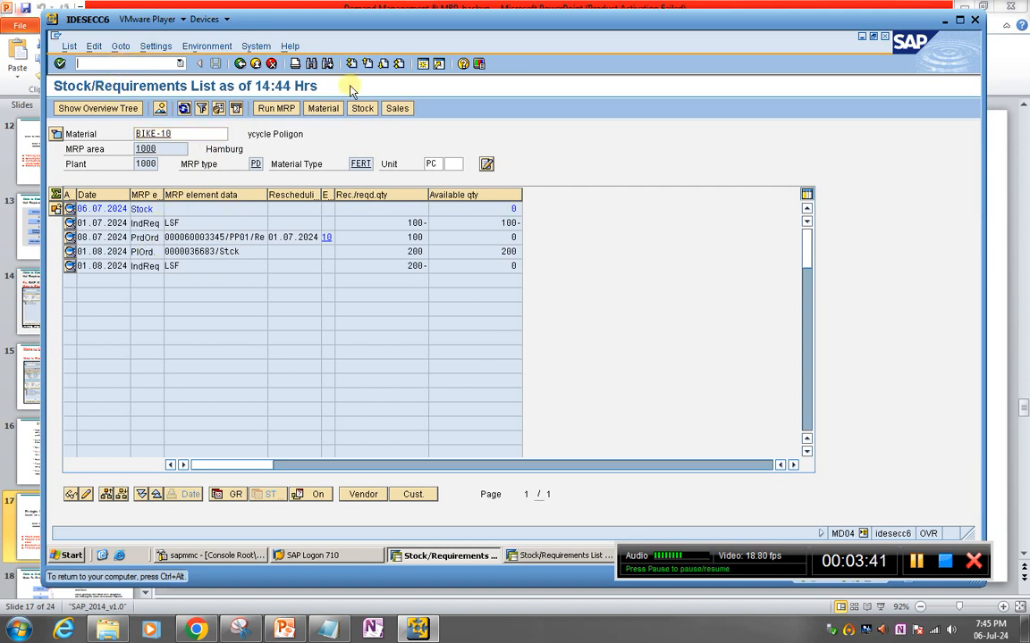
{"action": "type", "text": "/"}
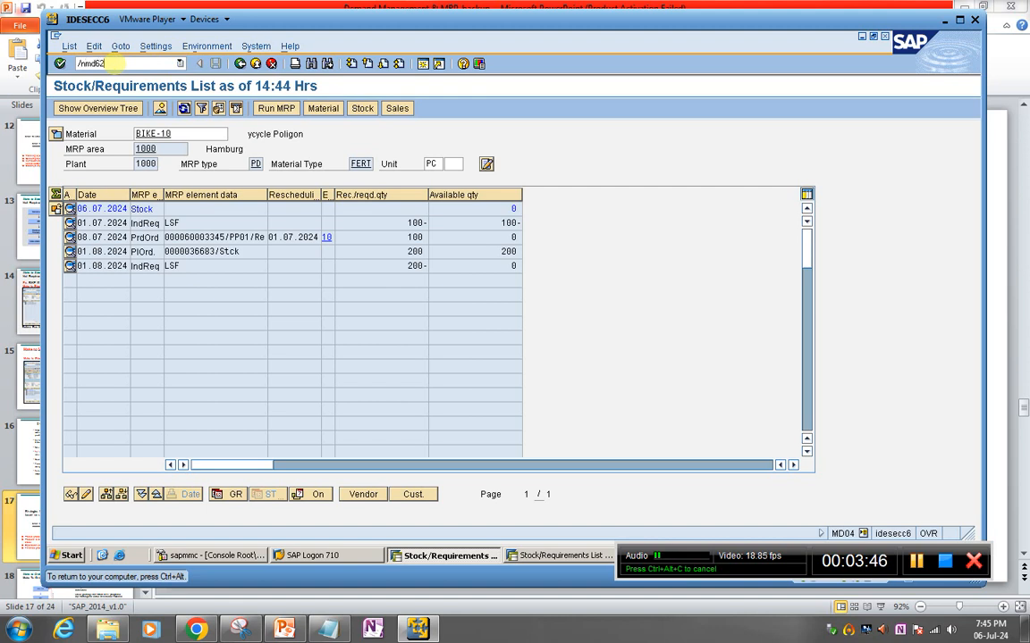
{"action": "type", "text": "nmd62"}
{"action": "key", "text": "Return"}
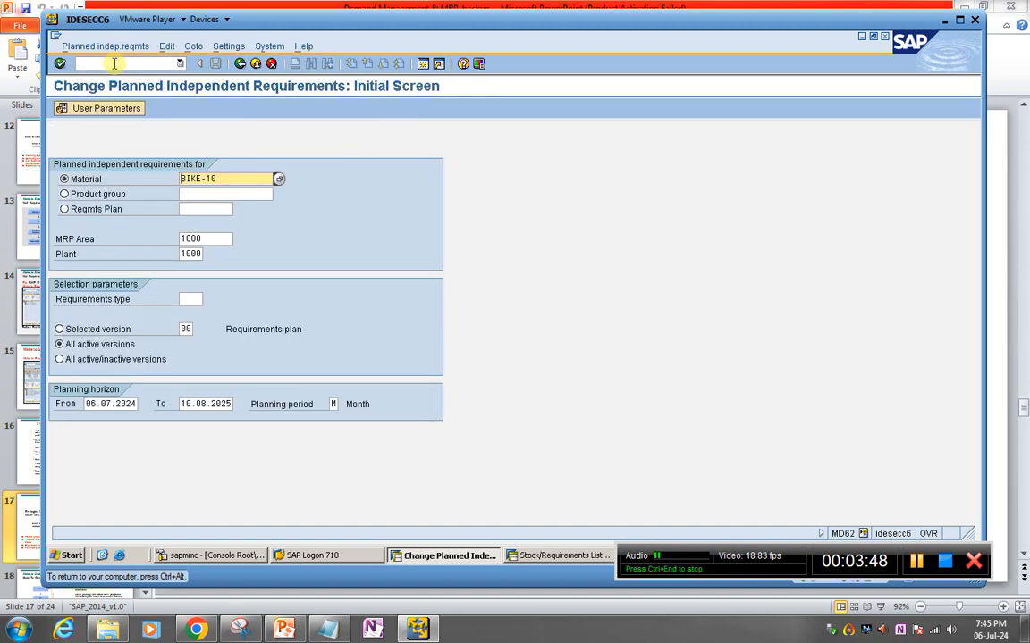
{"action": "key", "text": "Return"}
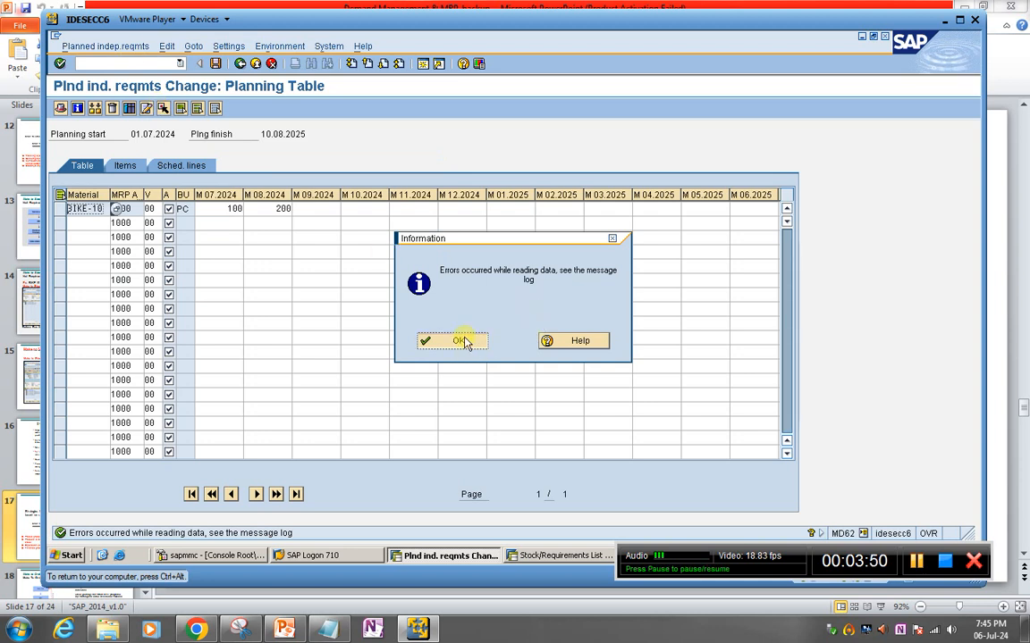
{"action": "left_click", "coordinate": [464, 343]}
- Delete the BIKE-10 row from the planned independent requirements planning table and save
{"action": "left_click", "coordinate": [60, 208]}
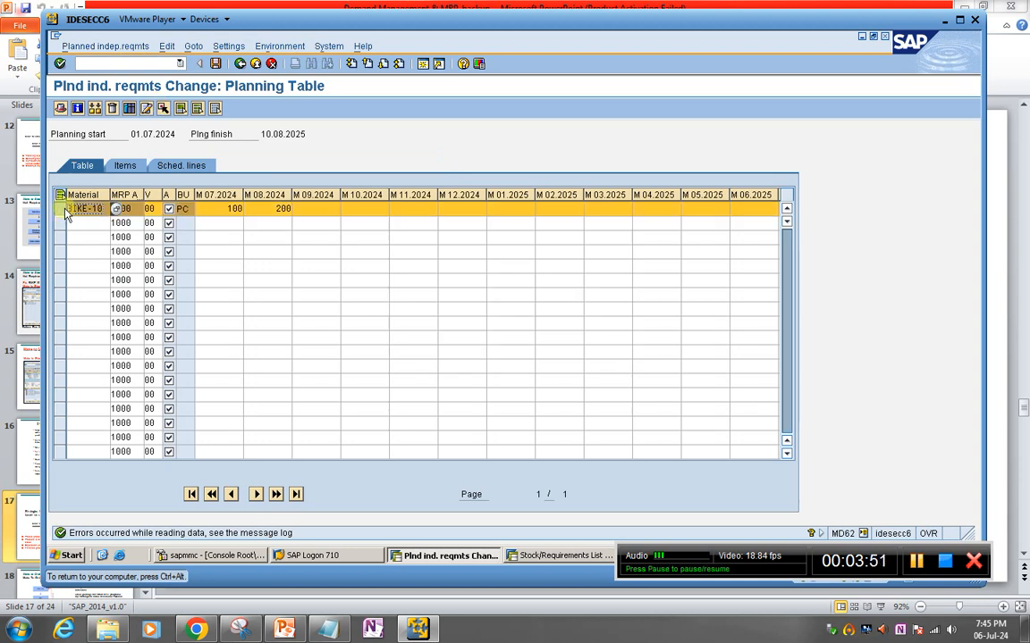
{"action": "left_click", "coordinate": [111, 108]}
{"action": "left_click", "coordinate": [238, 258]}
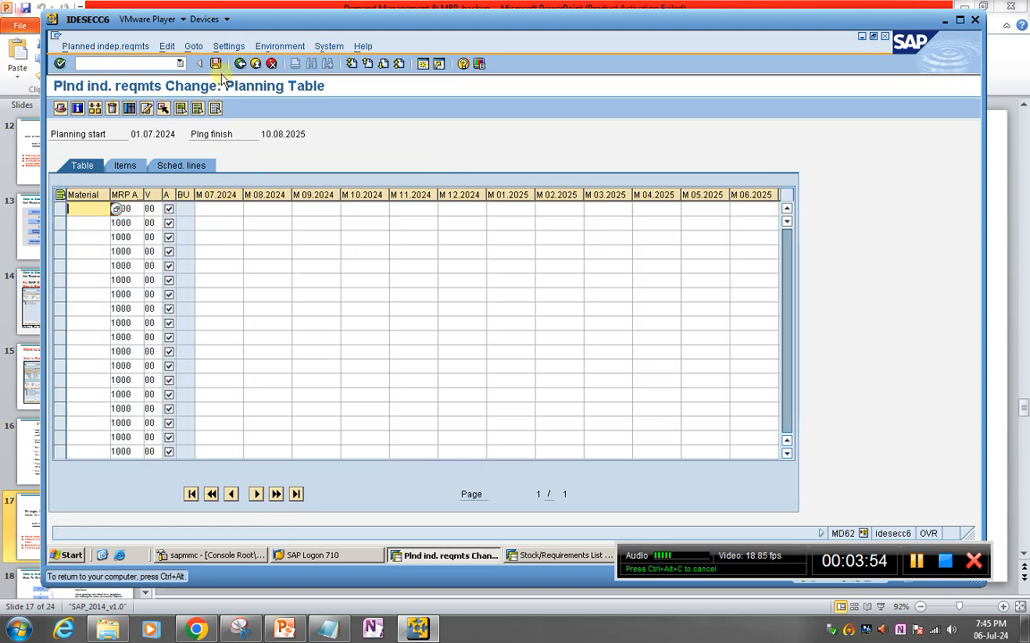
{"action": "left_click", "coordinate": [216, 64]}
{"action": "key", "text": "Return"}
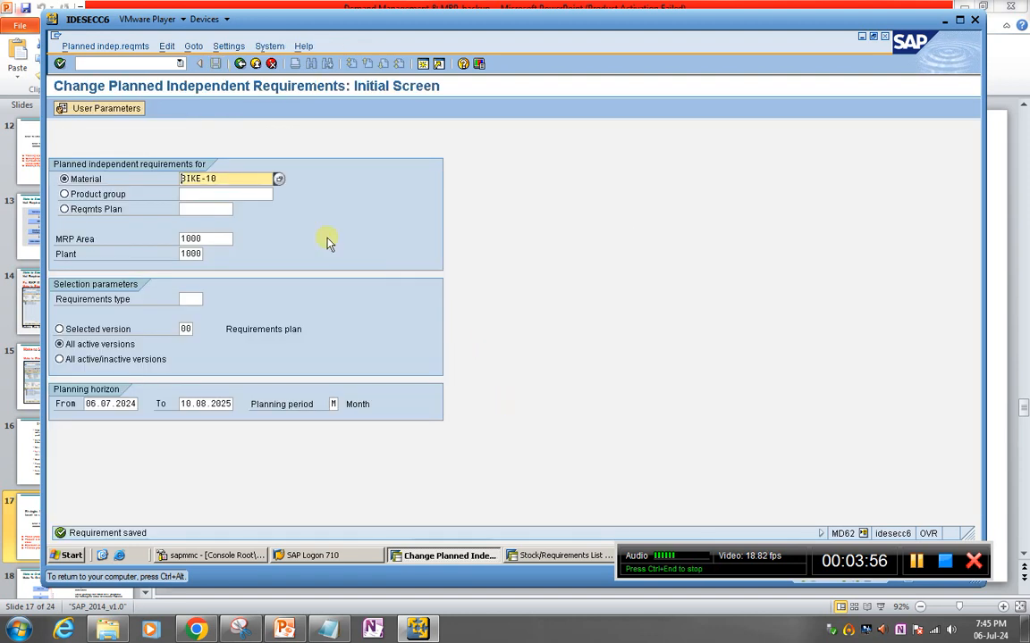
- Refresh the BIKE-10 stock/requirements list in the other session and back out of the open standard order
{"action": "left_click", "coordinate": [124, 64]}
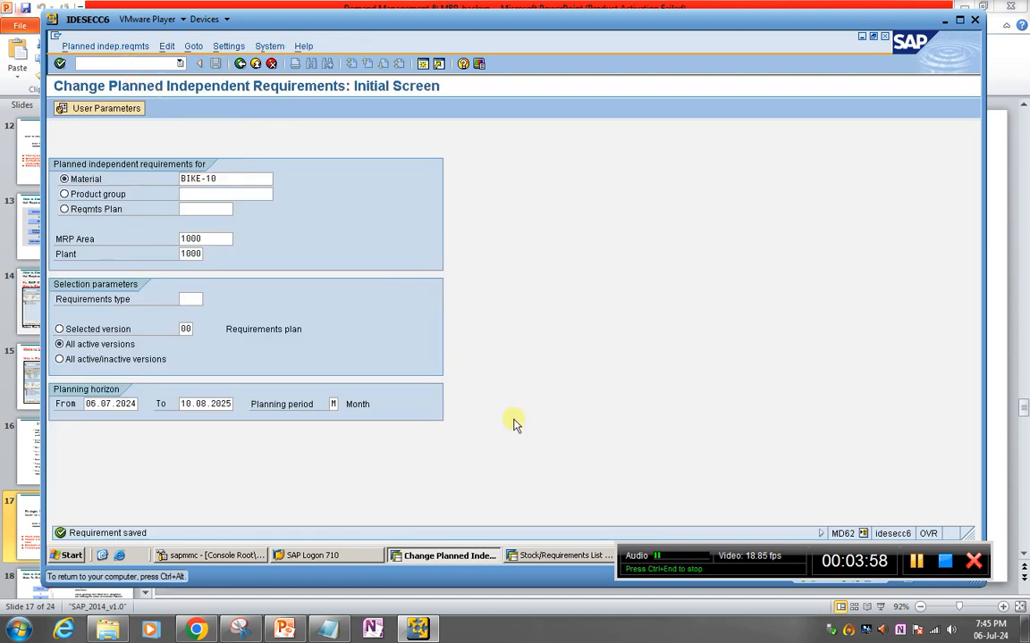
{"action": "left_click", "coordinate": [545, 555]}
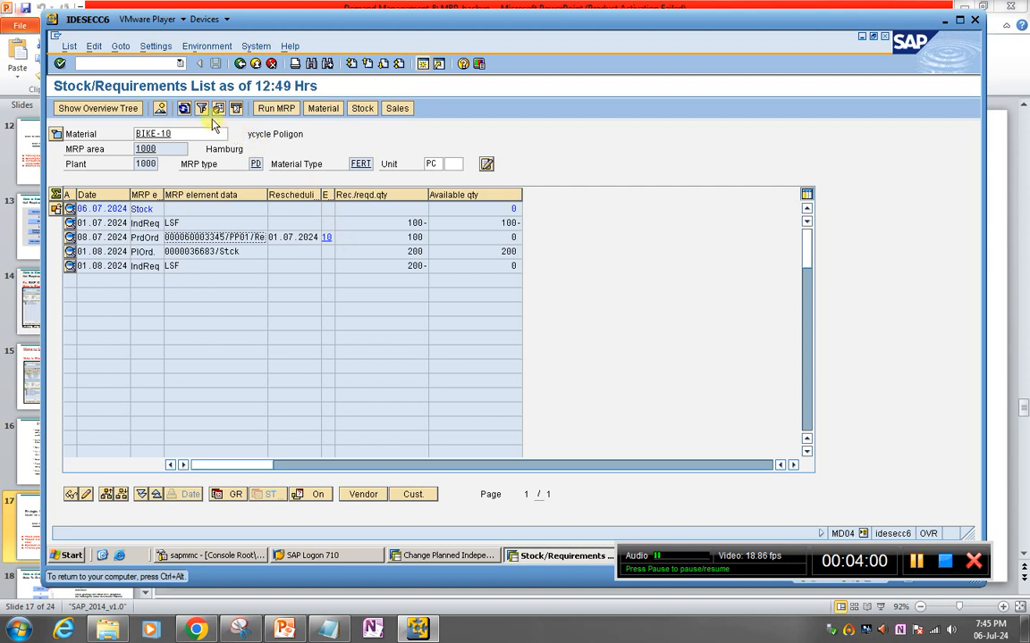
{"action": "left_click", "coordinate": [185, 109]}
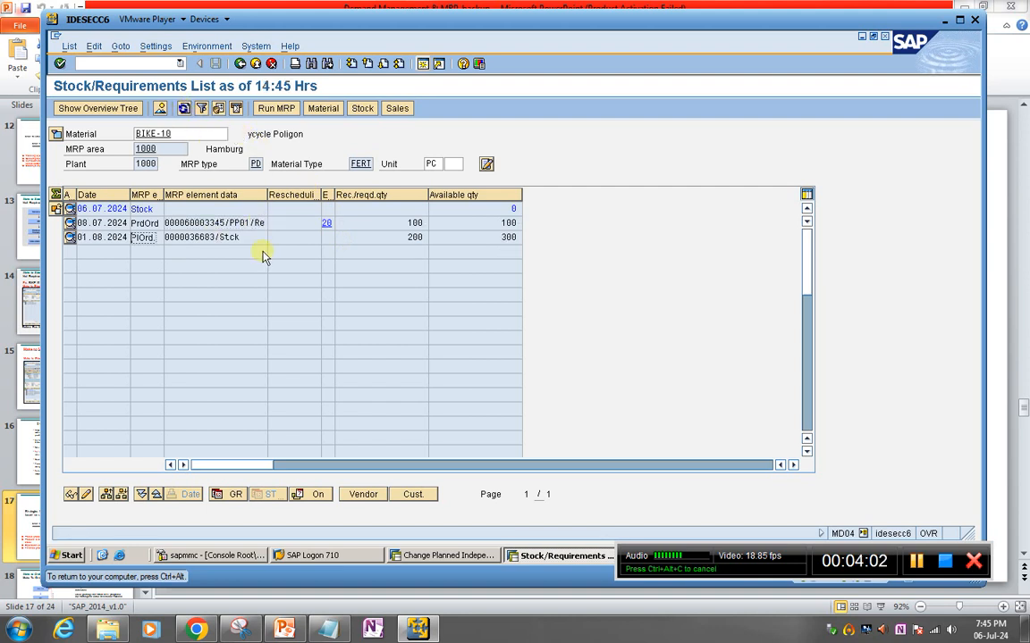
{"action": "left_click", "coordinate": [238, 236]}
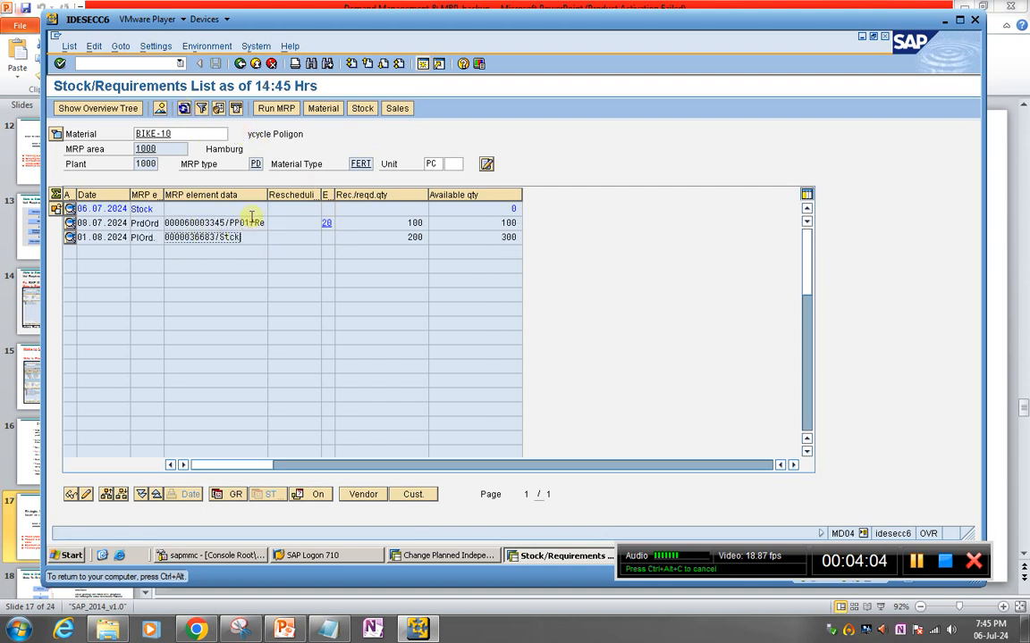
{"action": "left_click", "coordinate": [290, 225]}
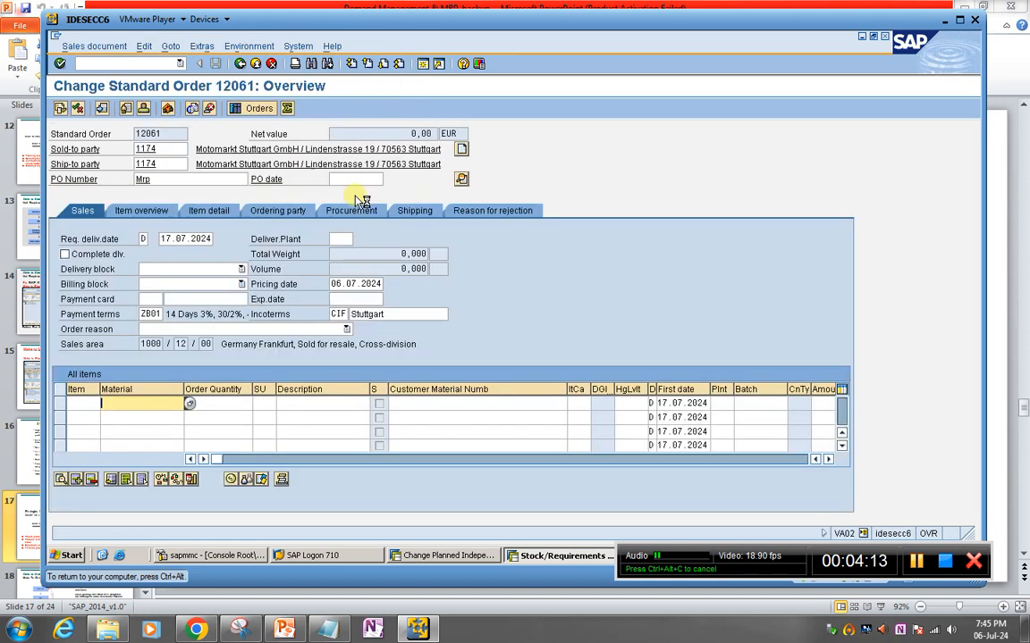
{"action": "left_click", "coordinate": [241, 64]}
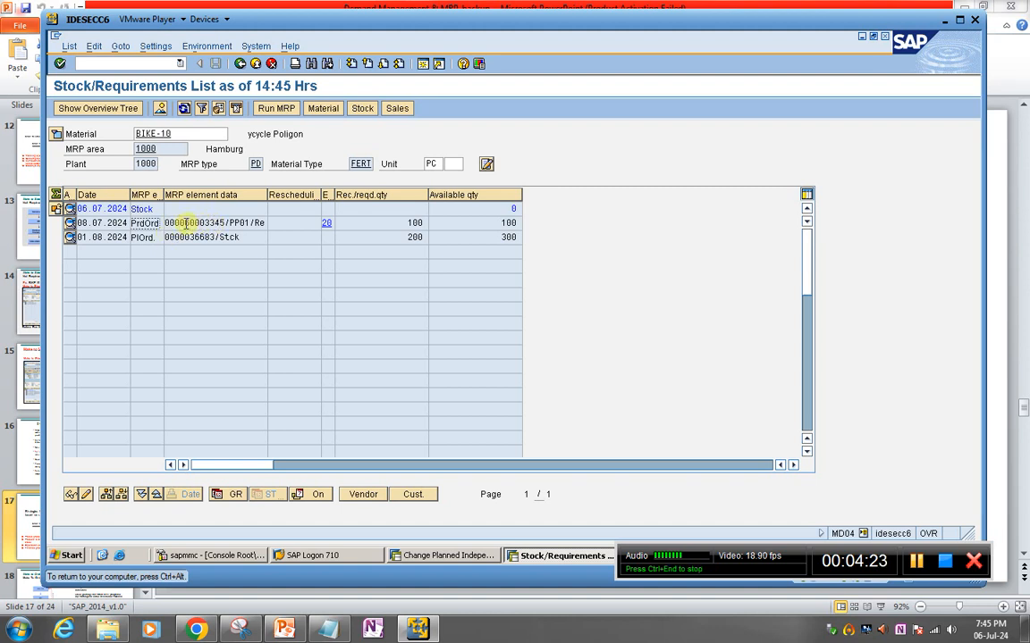
- Try to open the BIKE-10 production order for change with CO02 in a new session, and display the locking log's error messages
{"action": "left_click_drag", "start_coordinate": [186, 223], "coordinate": [221, 226]}
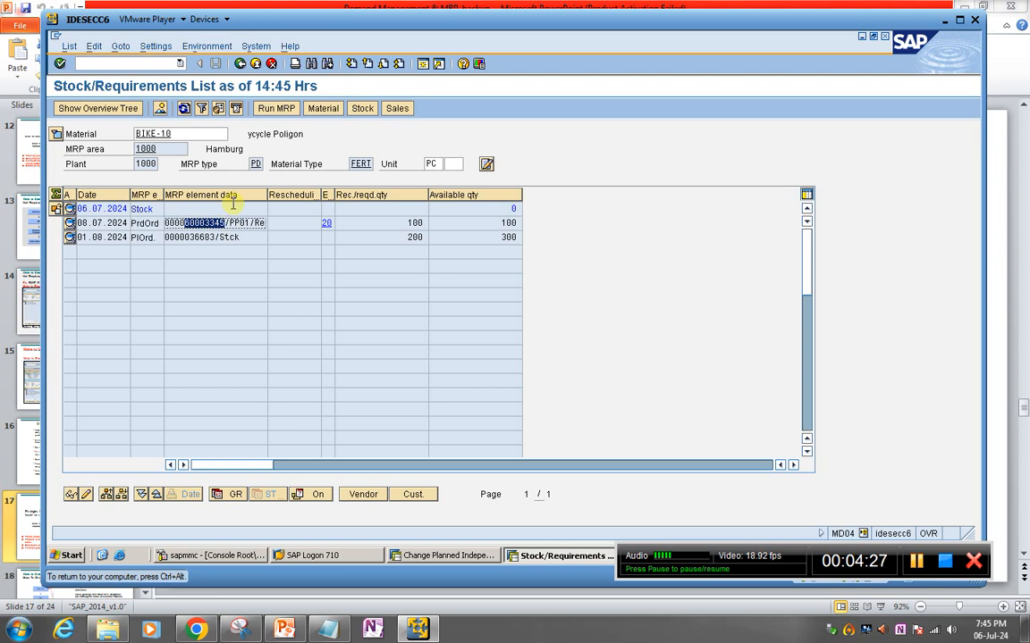
{"action": "key", "text": "ctrl+c"}
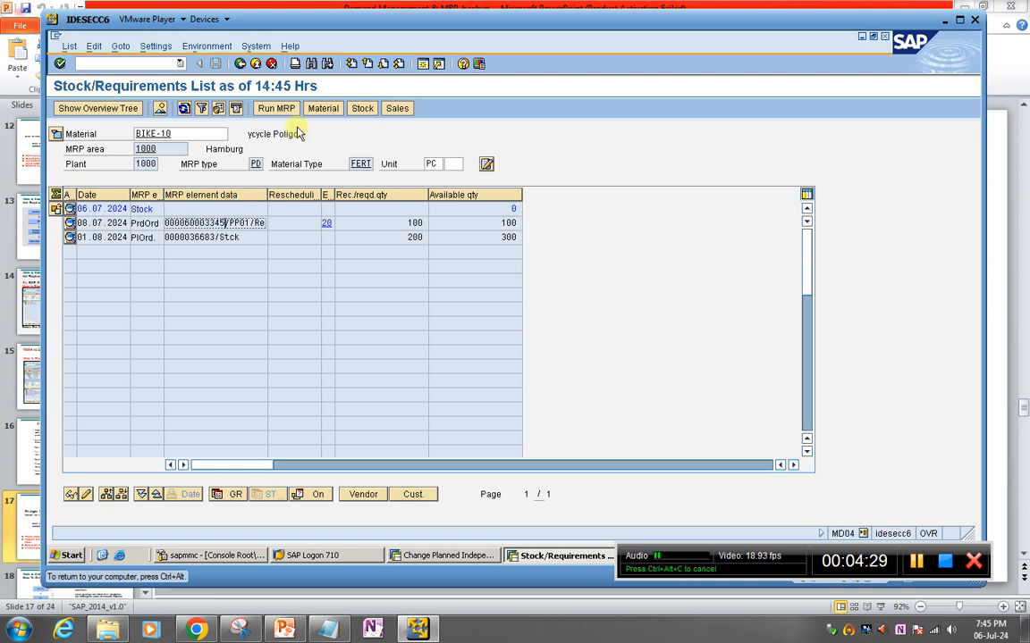
{"action": "left_click", "coordinate": [426, 68]}
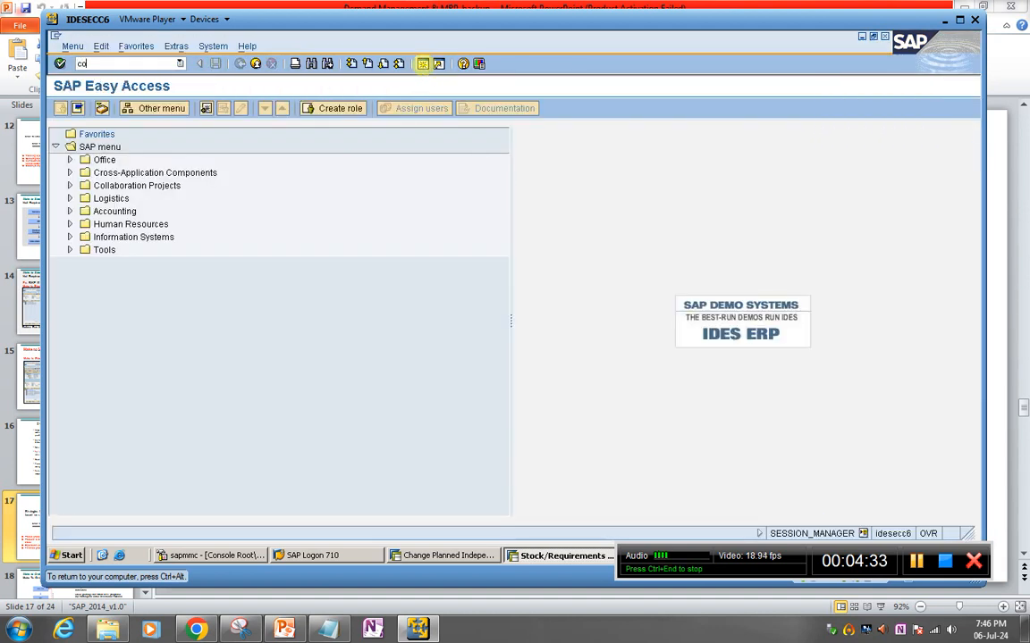
{"action": "type", "text": "co02"}
{"action": "key", "text": "Return"}
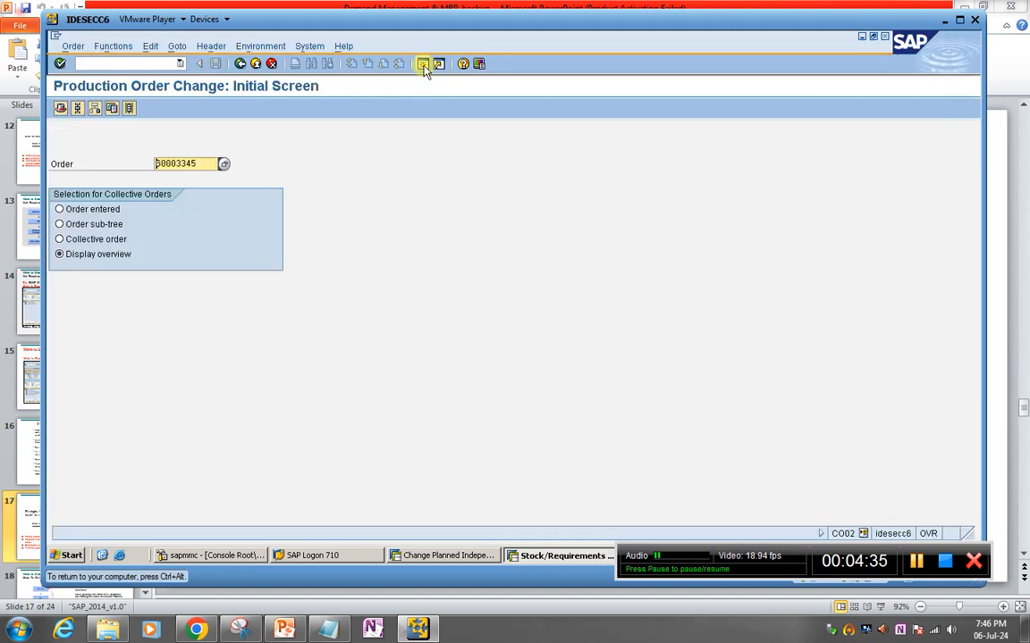
{"action": "key", "text": "Return"}
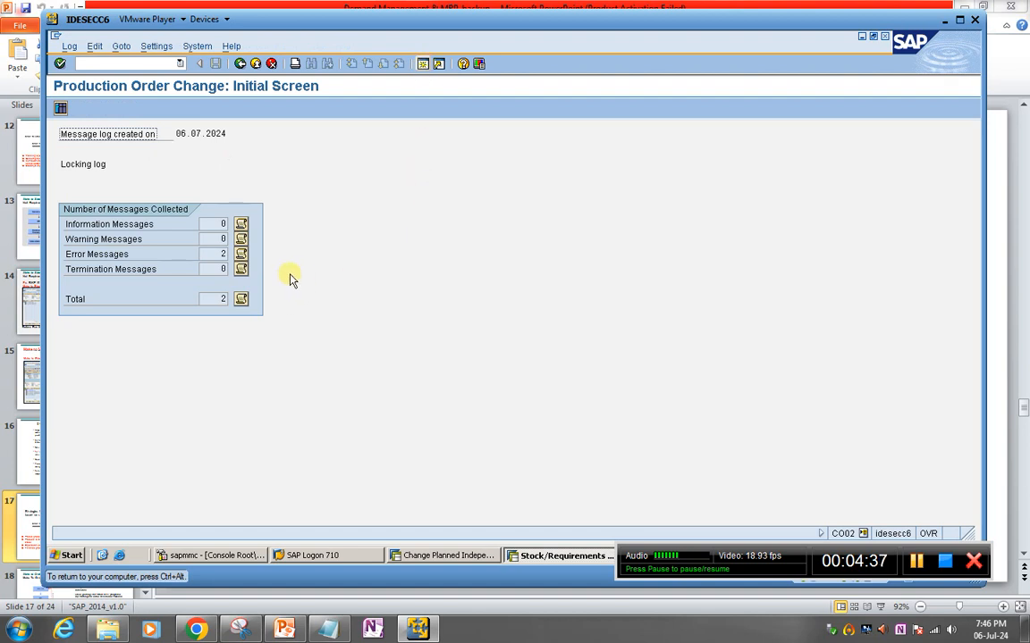
{"action": "left_click", "coordinate": [241, 255]}
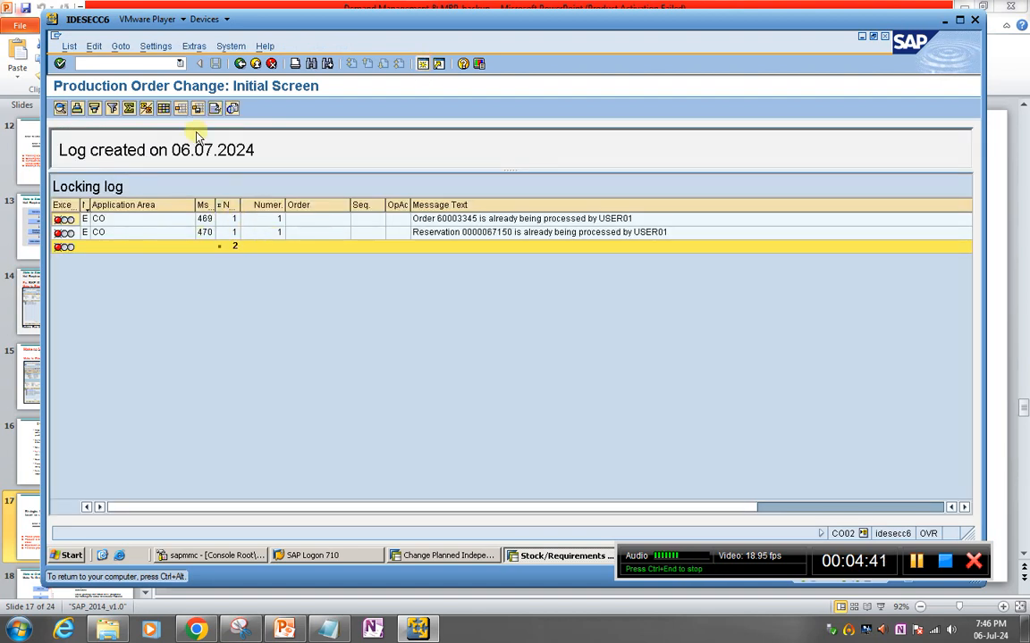
- Retry changing the production order with CO02 from the stock/requirements list session and display its locking log's error messages again
{"action": "left_click", "coordinate": [356, 556]}
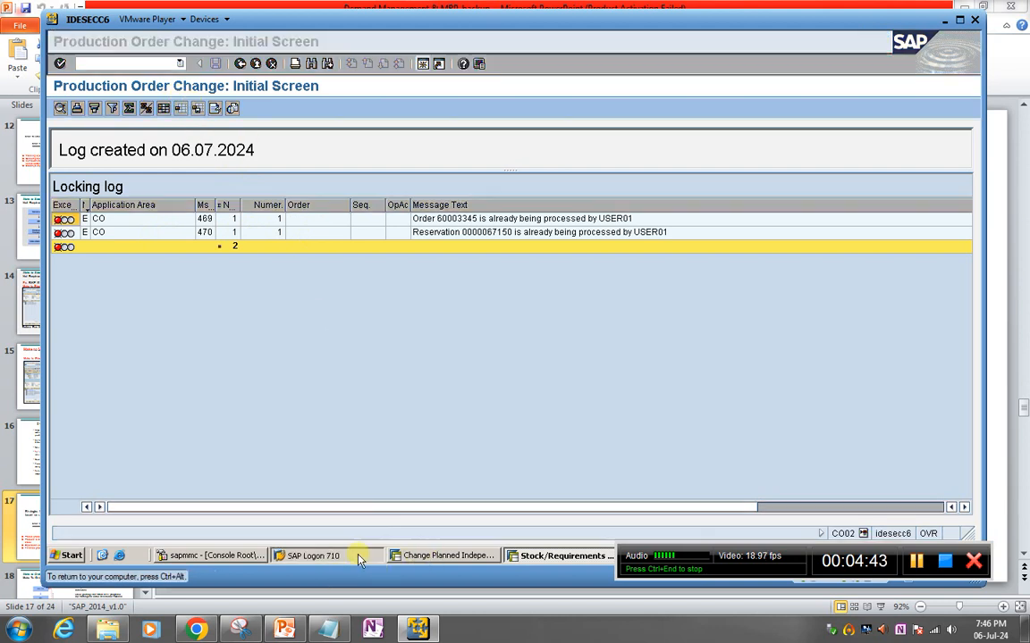
{"action": "left_click", "coordinate": [438, 555]}
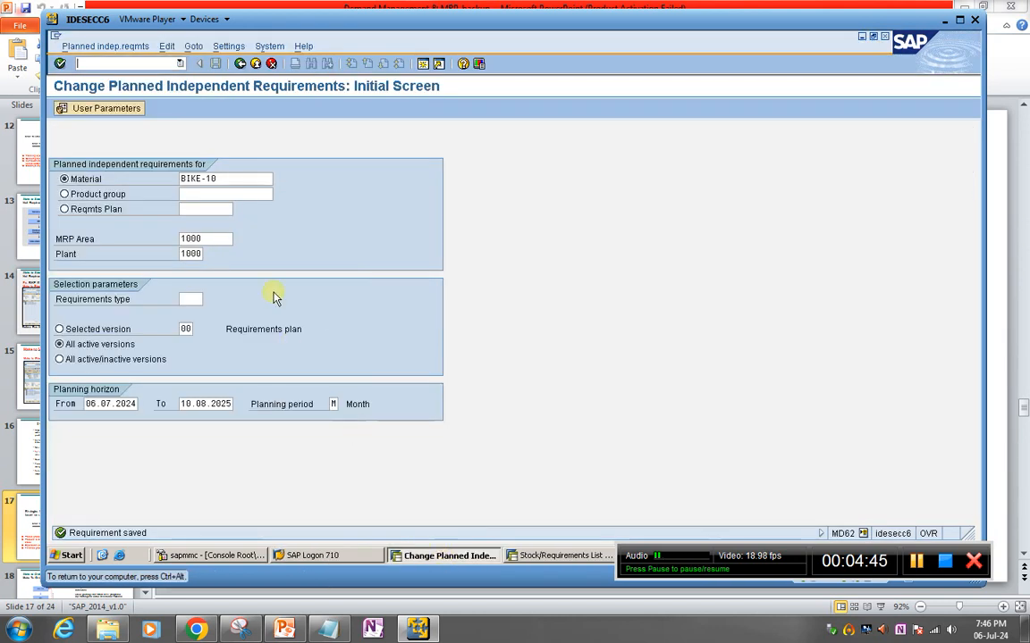
{"action": "left_click", "coordinate": [527, 556]}
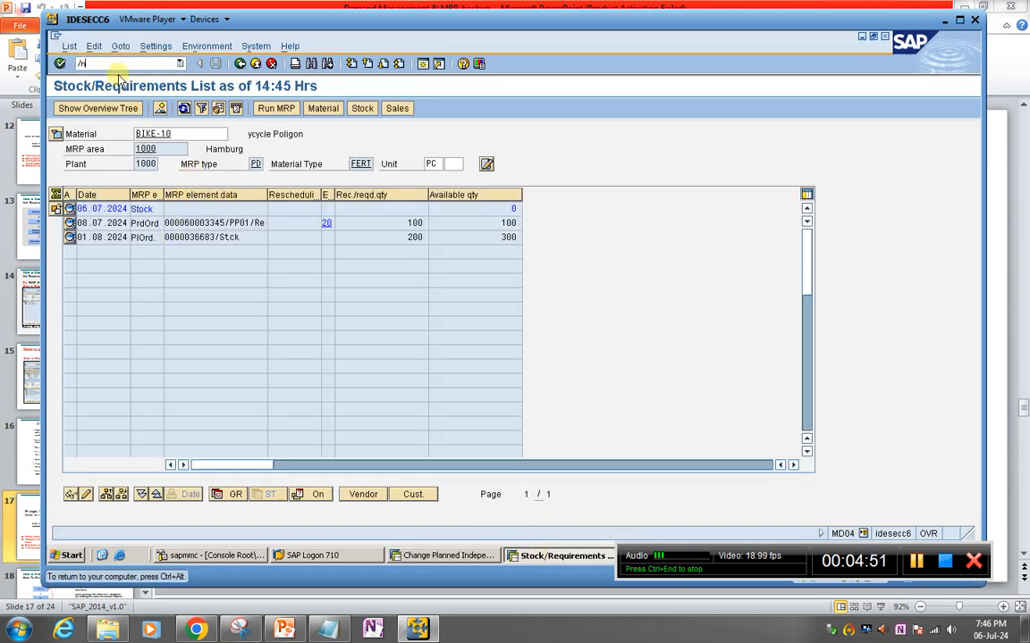
{"action": "type", "text": "/n"}
{"action": "key", "text": "Return"}
{"action": "type", "text": "co0"}
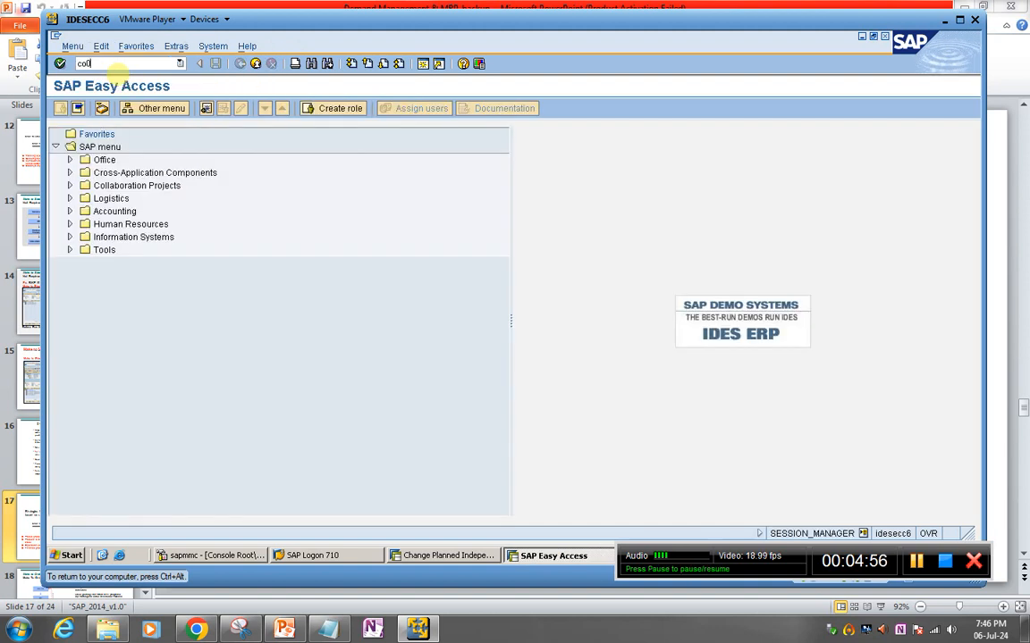
{"action": "type", "text": "2"}
{"action": "key", "text": "Return"}
{"action": "key", "text": "Return"}
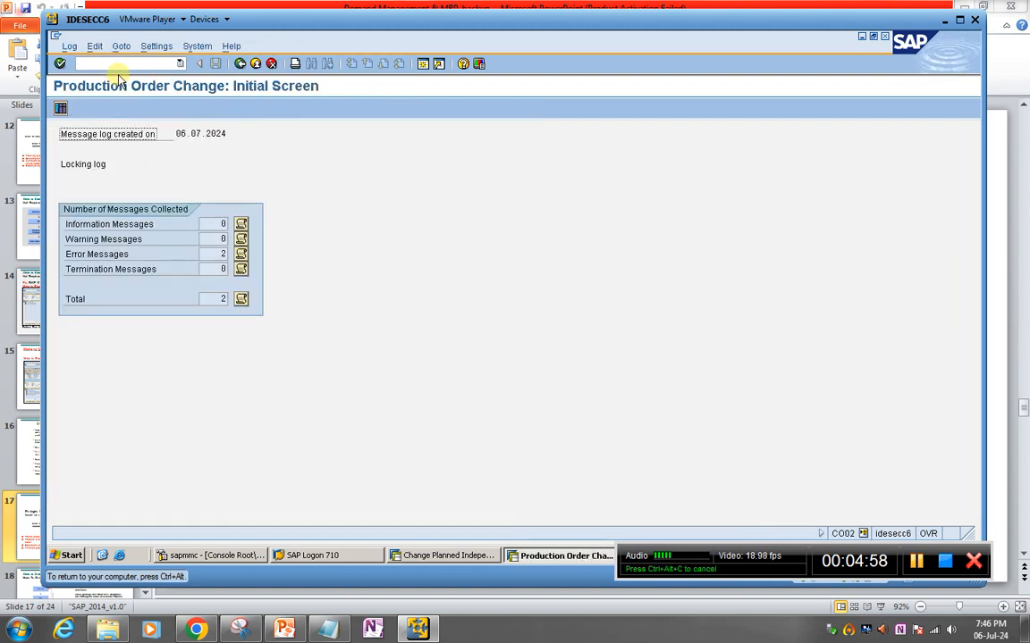
{"action": "left_click", "coordinate": [240, 254]}
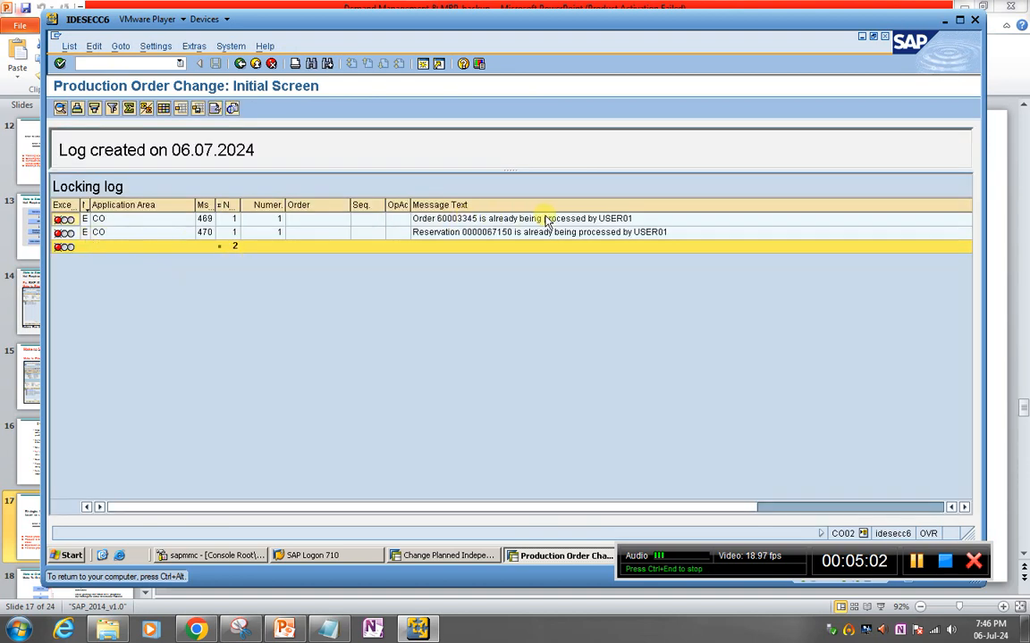
- Leave the planned independent requirements change and close the session holding the BIKE-10 production order and one spare locking log session
{"action": "left_click", "coordinate": [438, 556]}
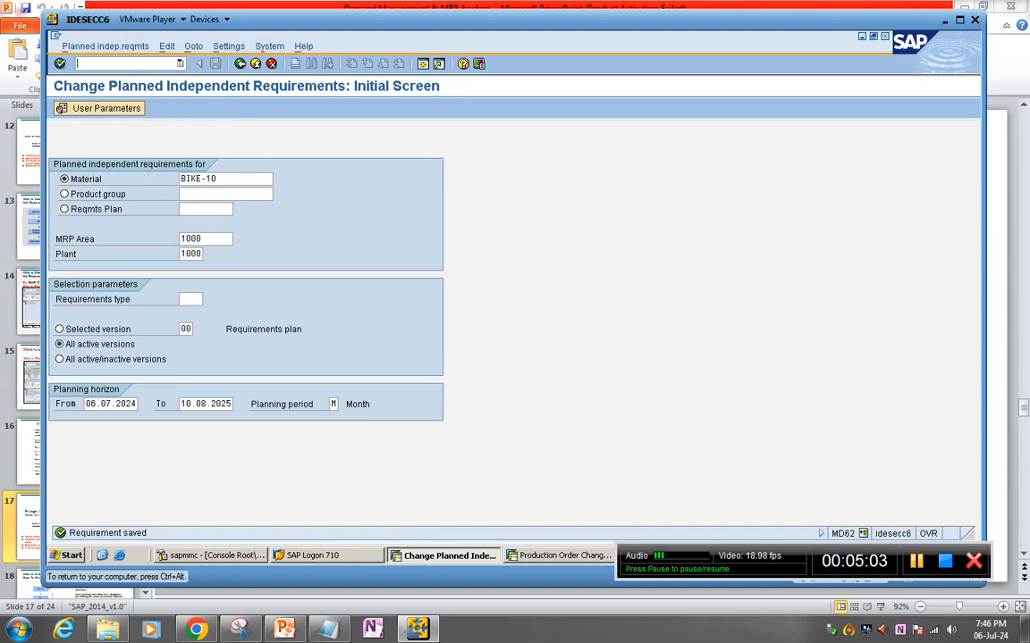
{"action": "left_click", "coordinate": [240, 64]}
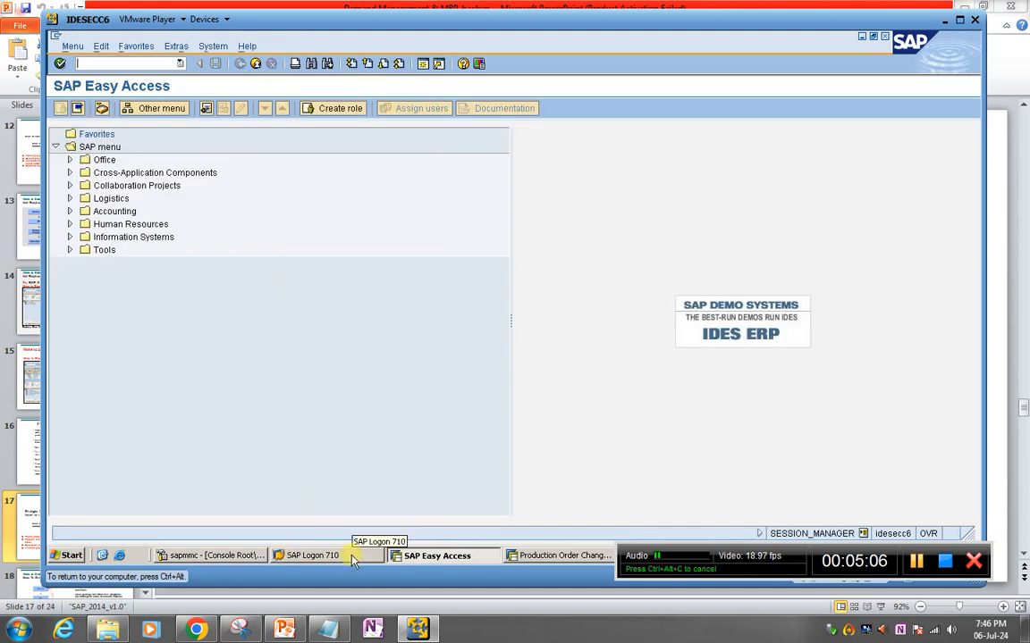
{"action": "left_click", "coordinate": [243, 556]}
{"action": "left_click", "coordinate": [304, 556]}
{"action": "left_click", "coordinate": [436, 556]}
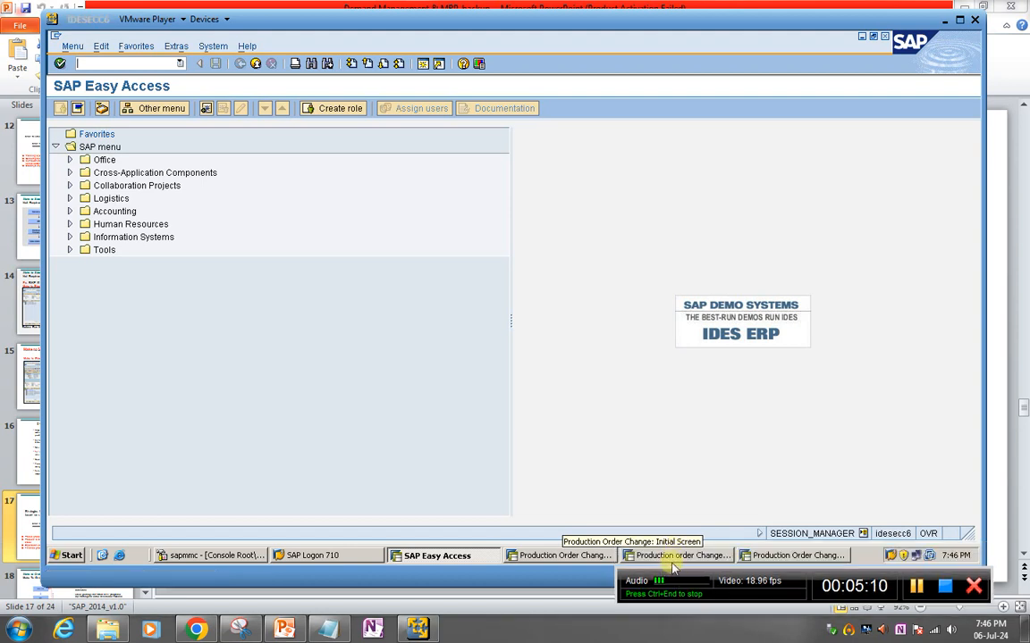
{"action": "left_click", "coordinate": [715, 555]}
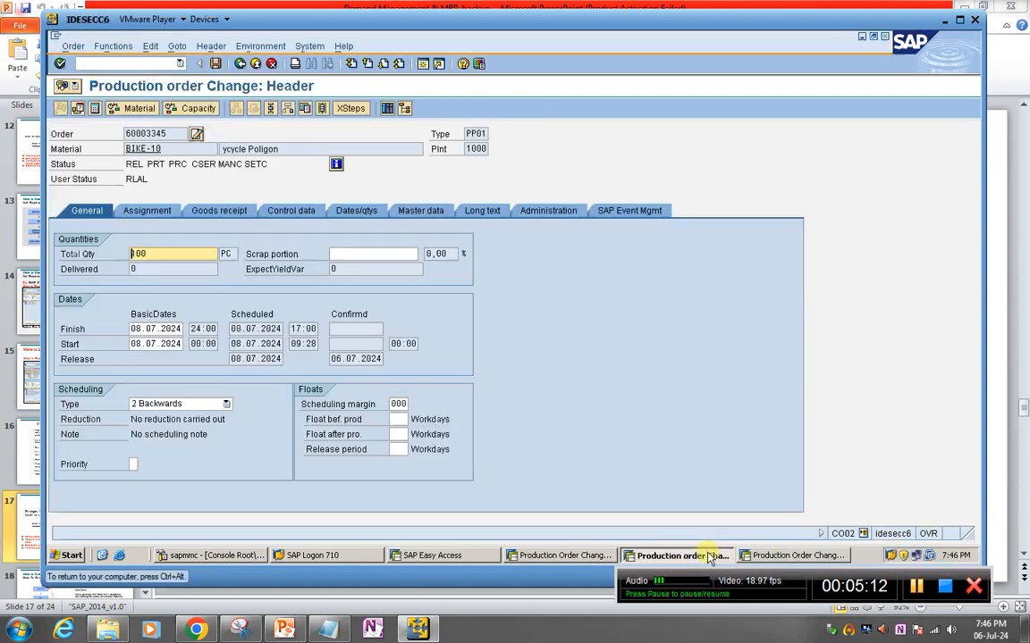
{"action": "left_click", "coordinate": [885, 37]}
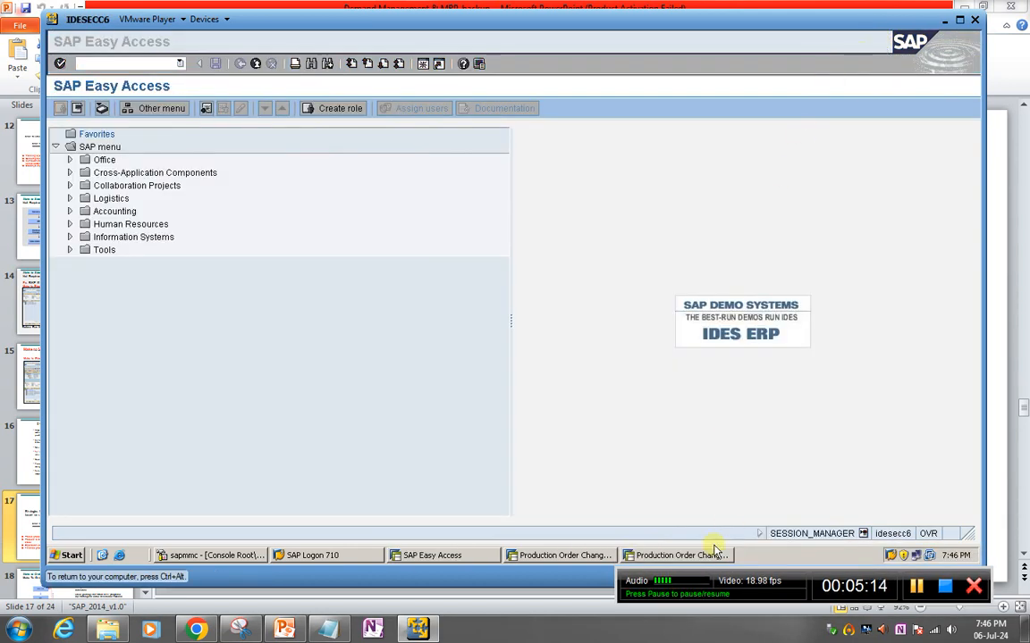
{"action": "left_click", "coordinate": [688, 556]}
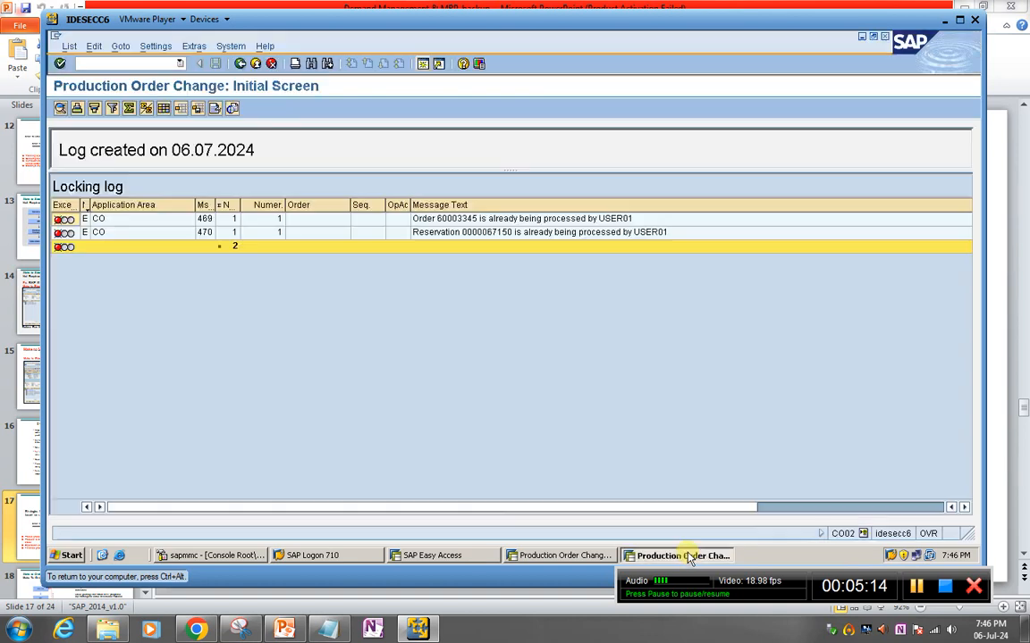
{"action": "left_click", "coordinate": [885, 37]}
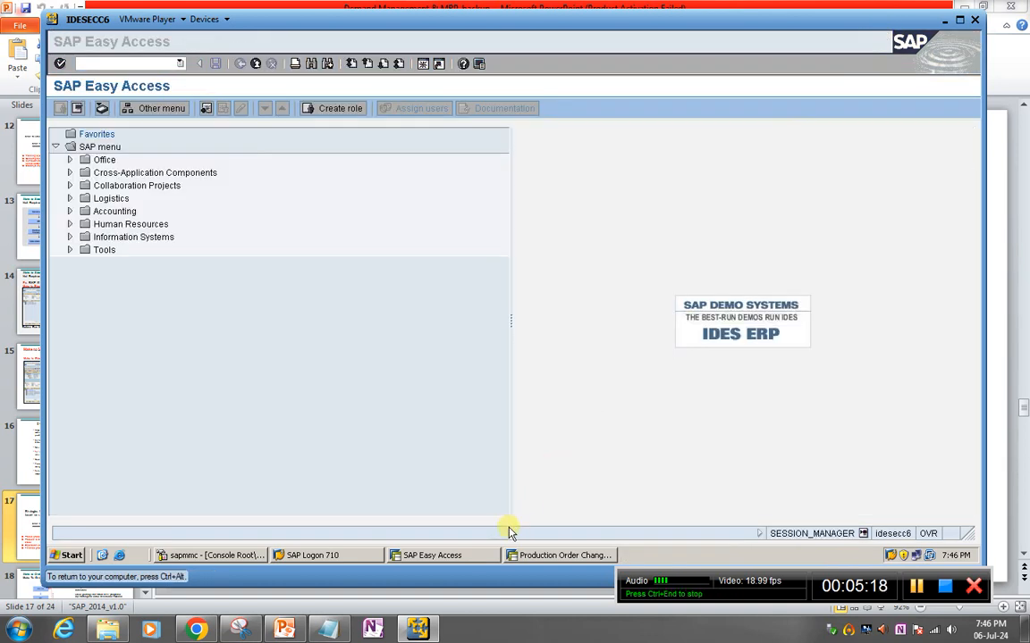
- Reopen the BIKE-10 production order for change with transaction CO02 in the remaining production order session
{"action": "left_click", "coordinate": [549, 554]}
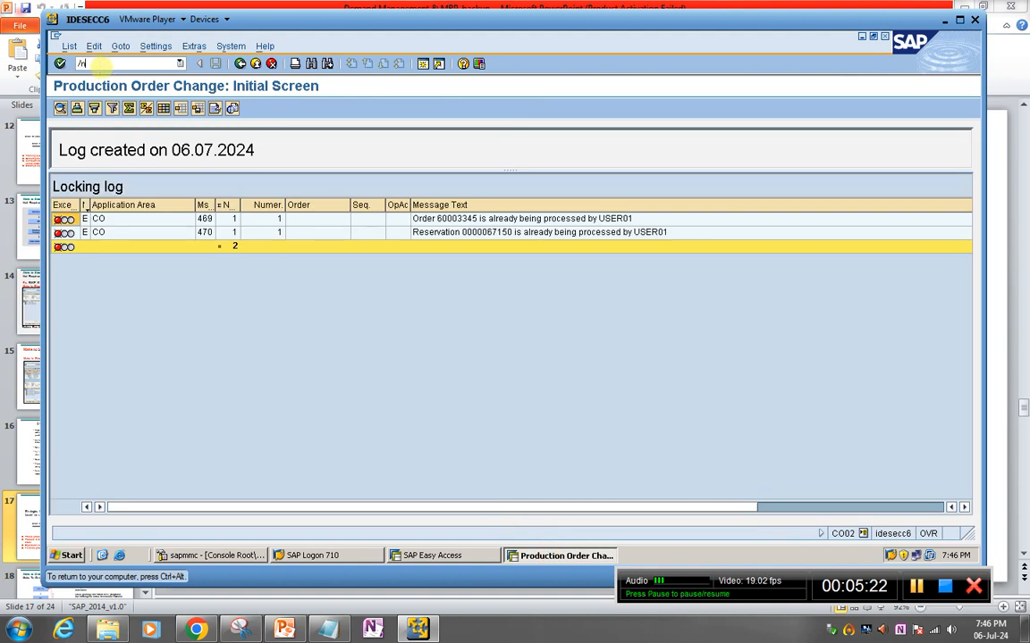
{"action": "type", "text": "/nco02"}
{"action": "key", "text": "Return"}
{"action": "key", "text": "Return"}
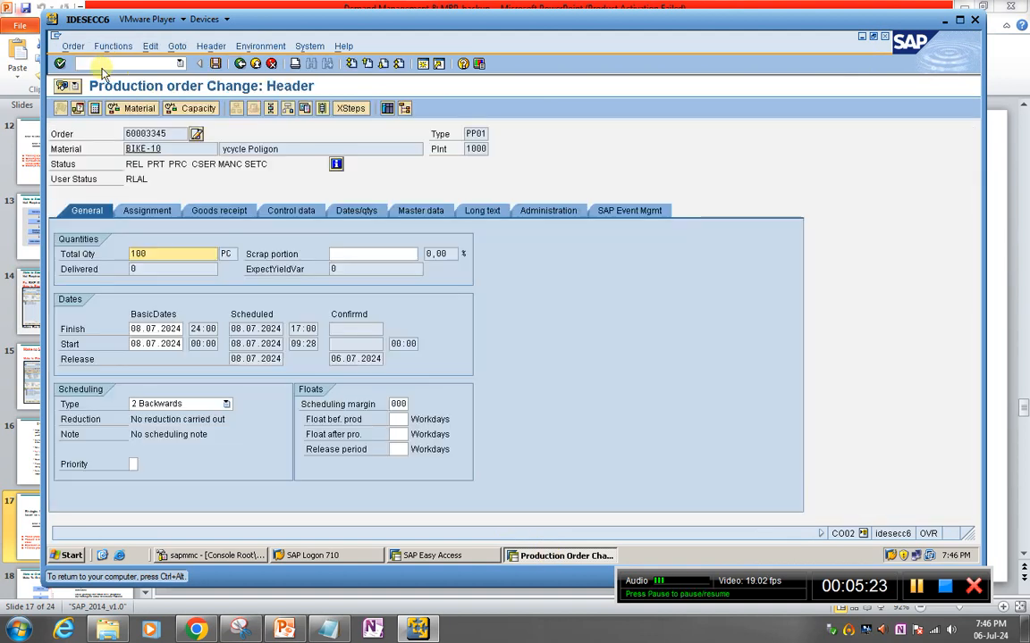
- Activate the deletion flag on the BIKE-10 production order and save the order
{"action": "left_click", "coordinate": [99, 45]}
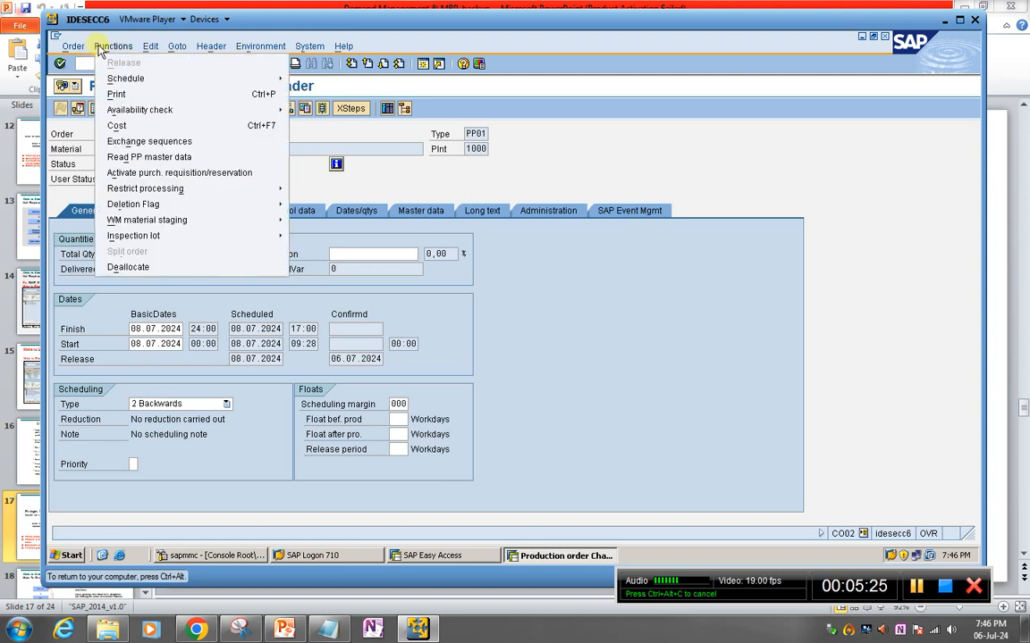
{"action": "mouse_move", "coordinate": [143, 206]}
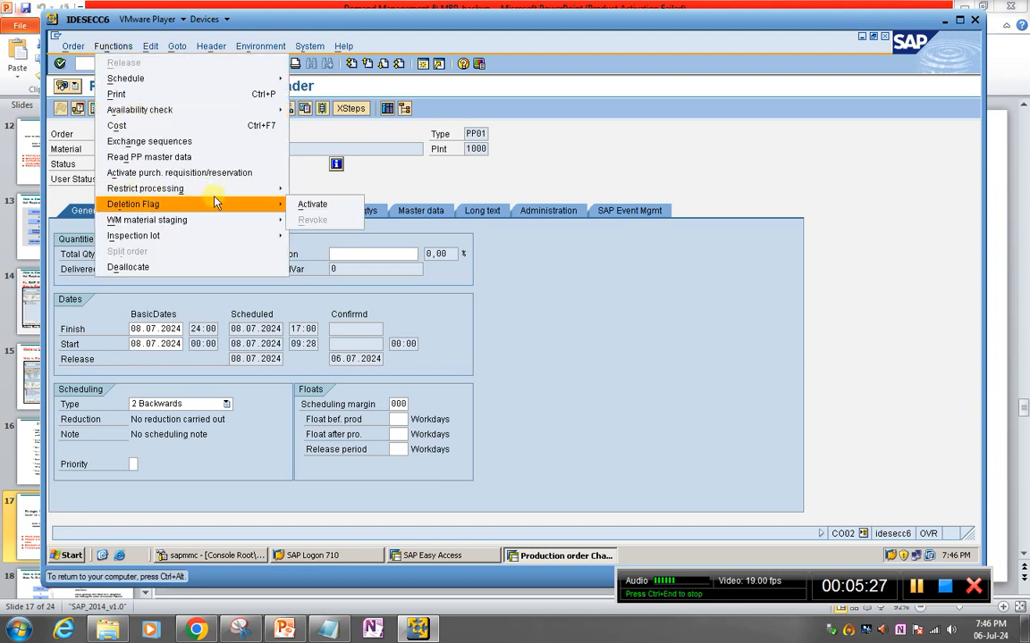
{"action": "left_click", "coordinate": [313, 206]}
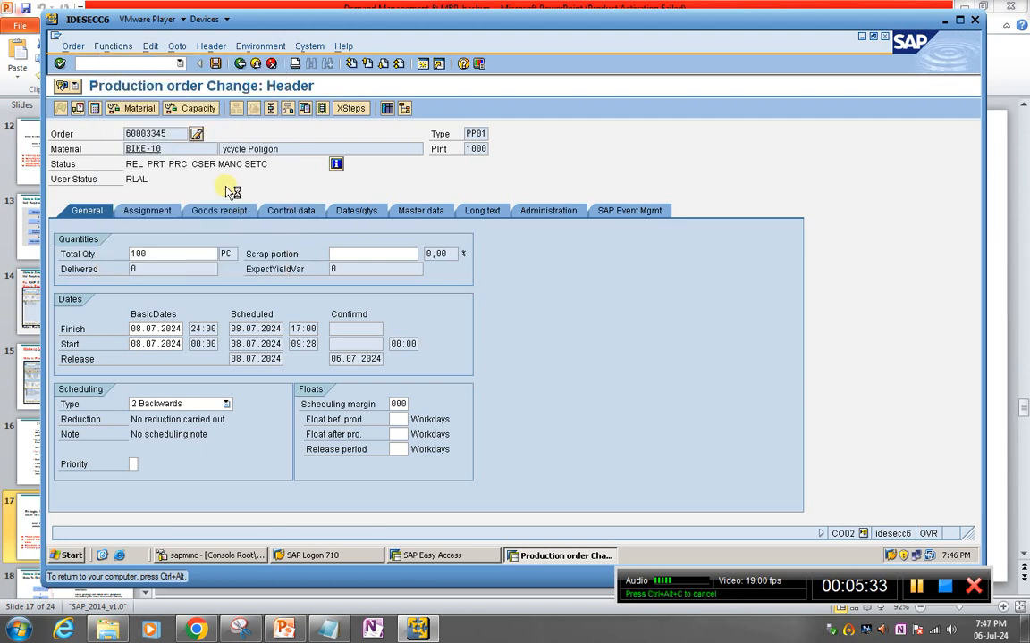
{"action": "left_click", "coordinate": [456, 340]}
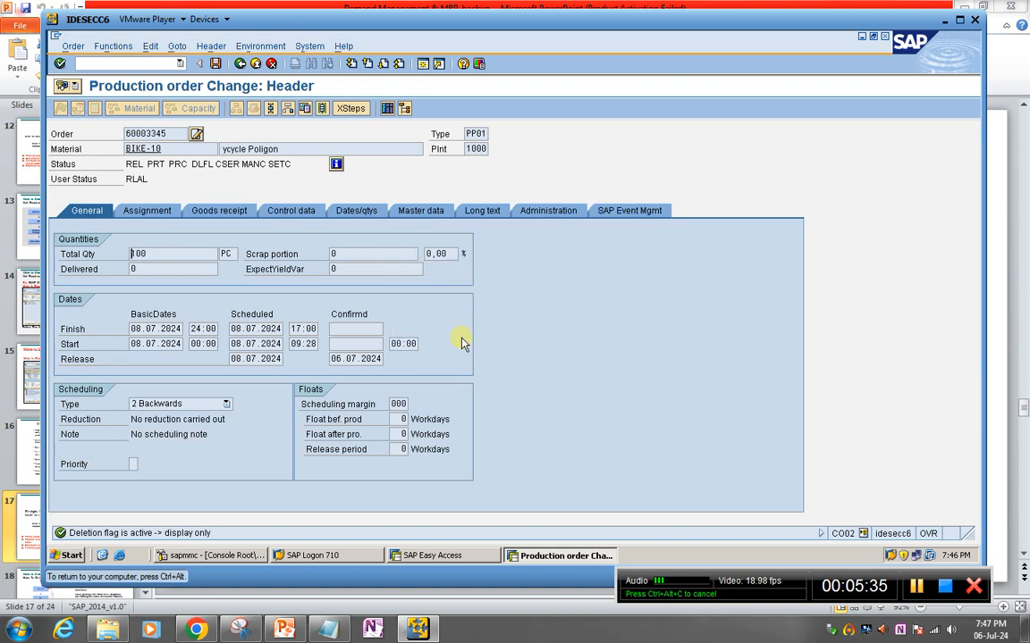
{"action": "left_click", "coordinate": [214, 64]}
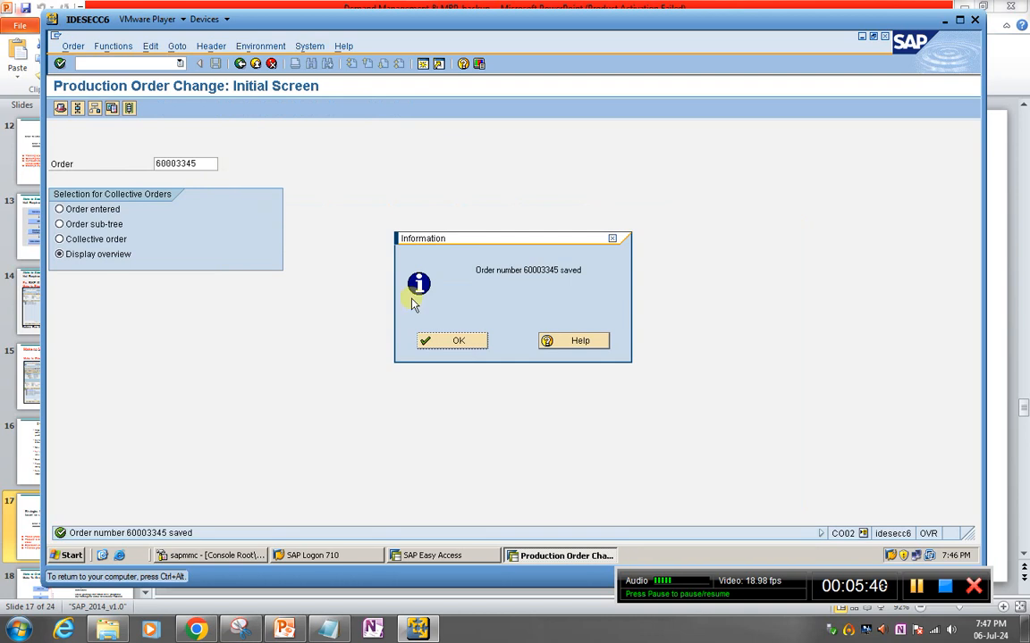
{"action": "left_click", "coordinate": [461, 344]}
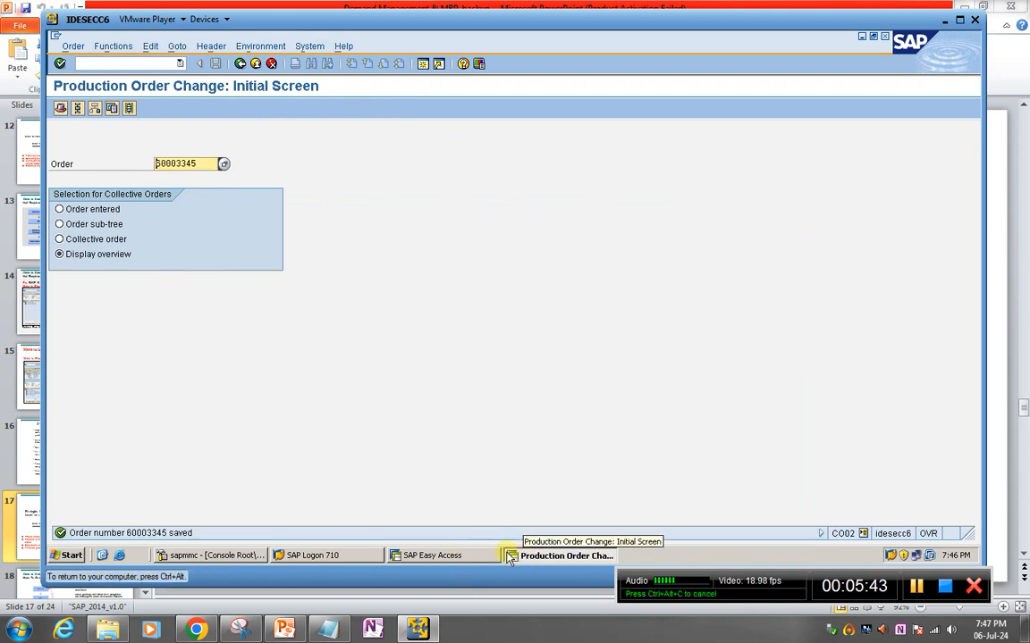
- Display the BIKE-10 stock/requirements list with MD04 in the Easy Access session and select its planned order
{"action": "left_click", "coordinate": [437, 556]}
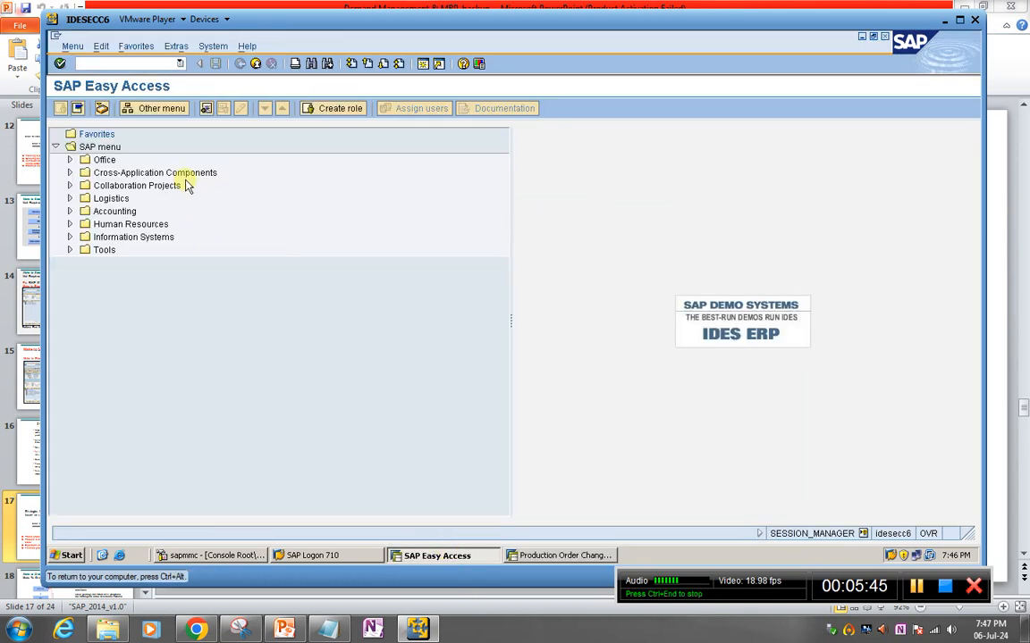
{"action": "type", "text": "md04"}
{"action": "key", "text": "Return"}
{"action": "key", "text": "Return"}
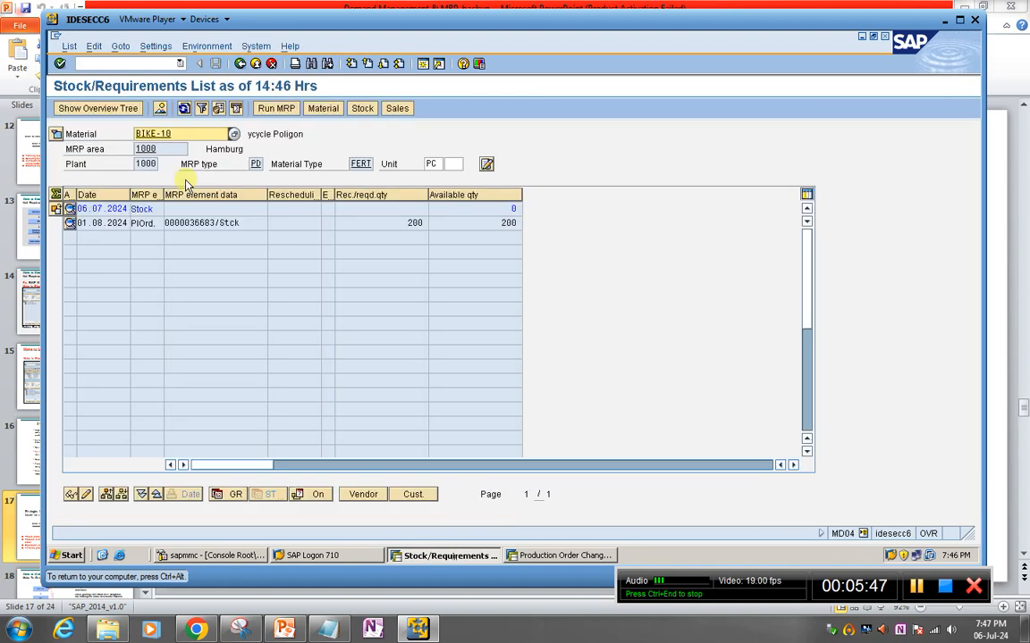
{"action": "left_click", "coordinate": [146, 223]}
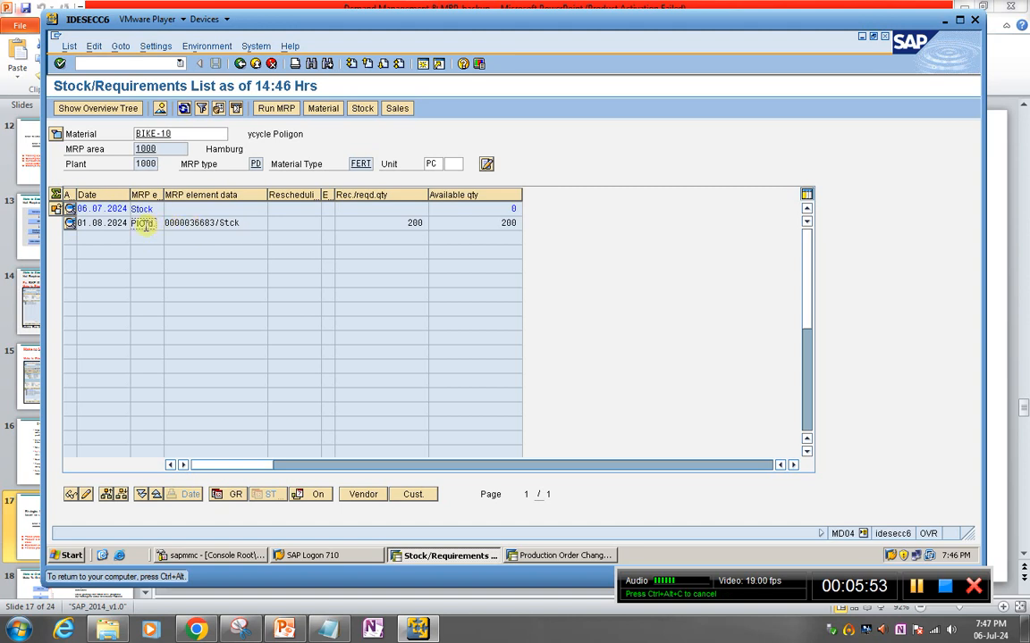
- Run single-item, multi-level MRP for BIKE-10 with the proposed parameters, return to the stock/requirements list and refresh it
{"action": "left_click", "coordinate": [268, 108]}
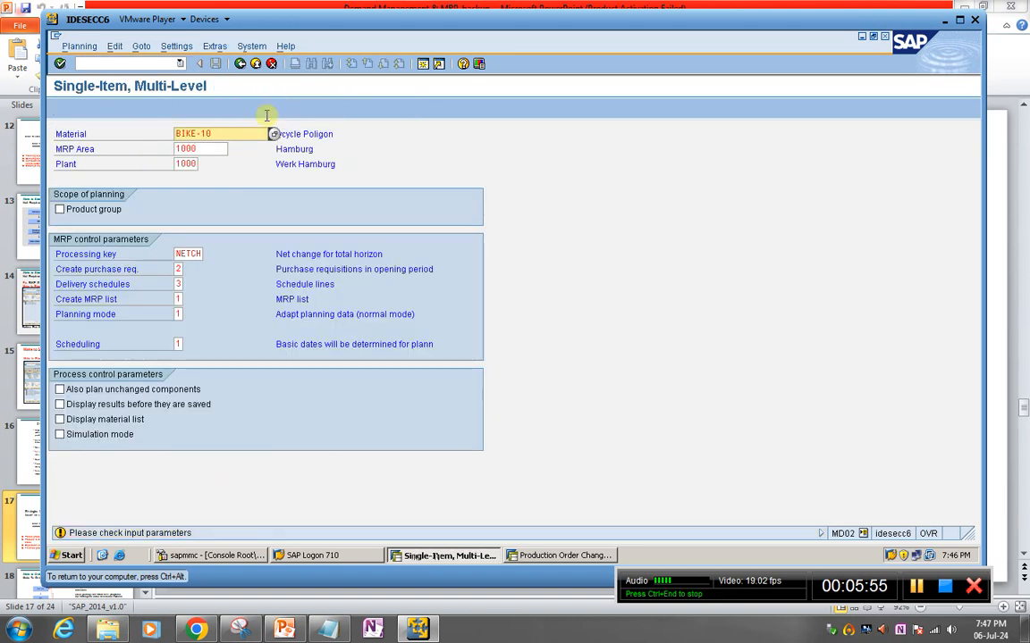
{"action": "key", "text": "Return"}
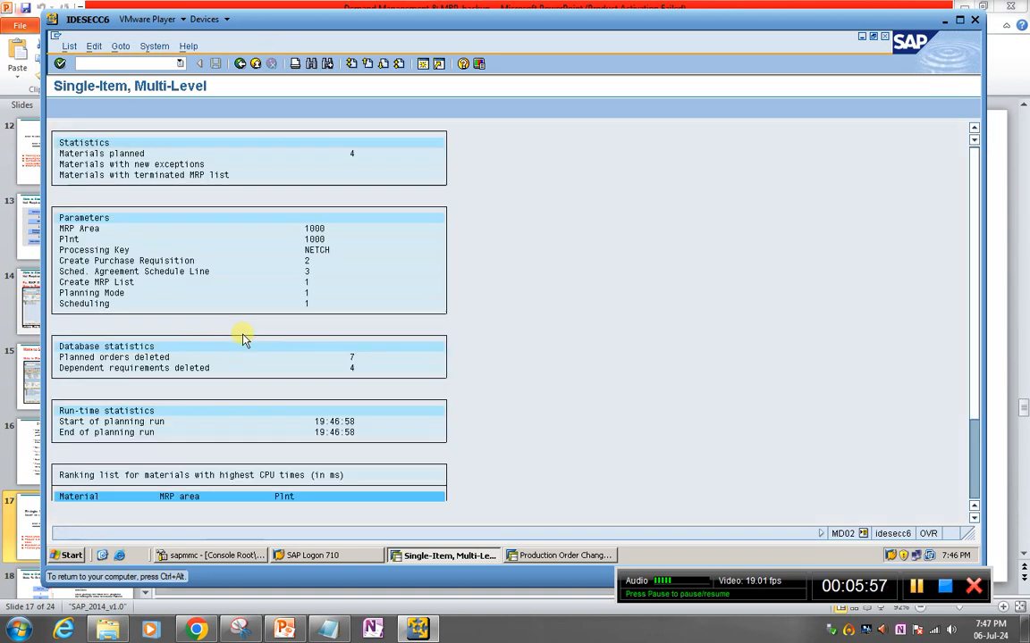
{"action": "left_click", "coordinate": [240, 64]}
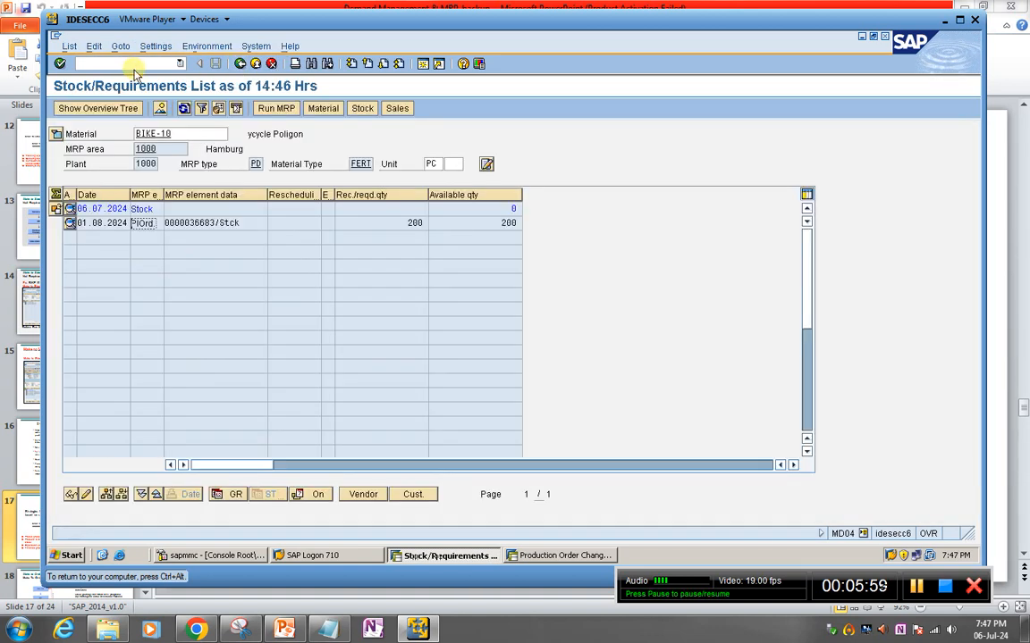
{"action": "left_click", "coordinate": [184, 108]}
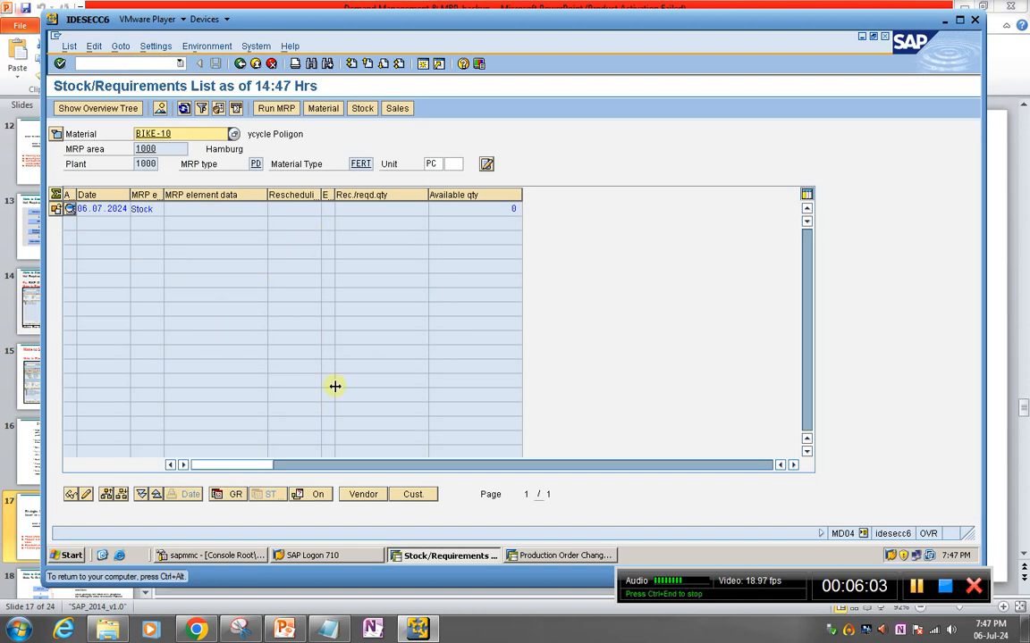
- Expand the material header details of the BIKE-10 stock/requirements list and examine the strategy group and the stock row
{"action": "left_click", "coordinate": [194, 208]}
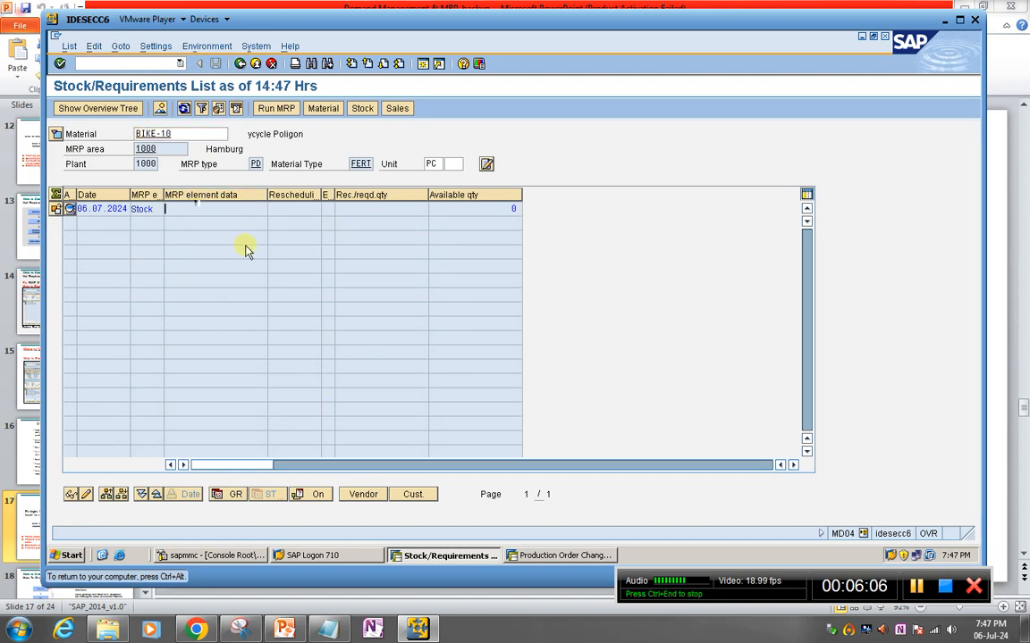
{"action": "left_click", "coordinate": [55, 134]}
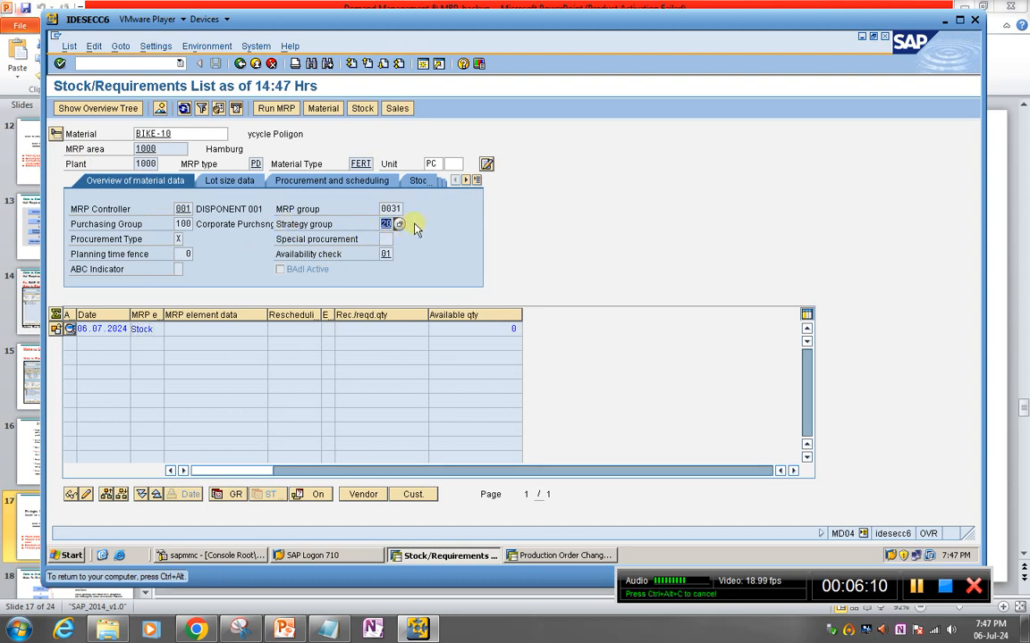
{"action": "left_click", "coordinate": [192, 329]}
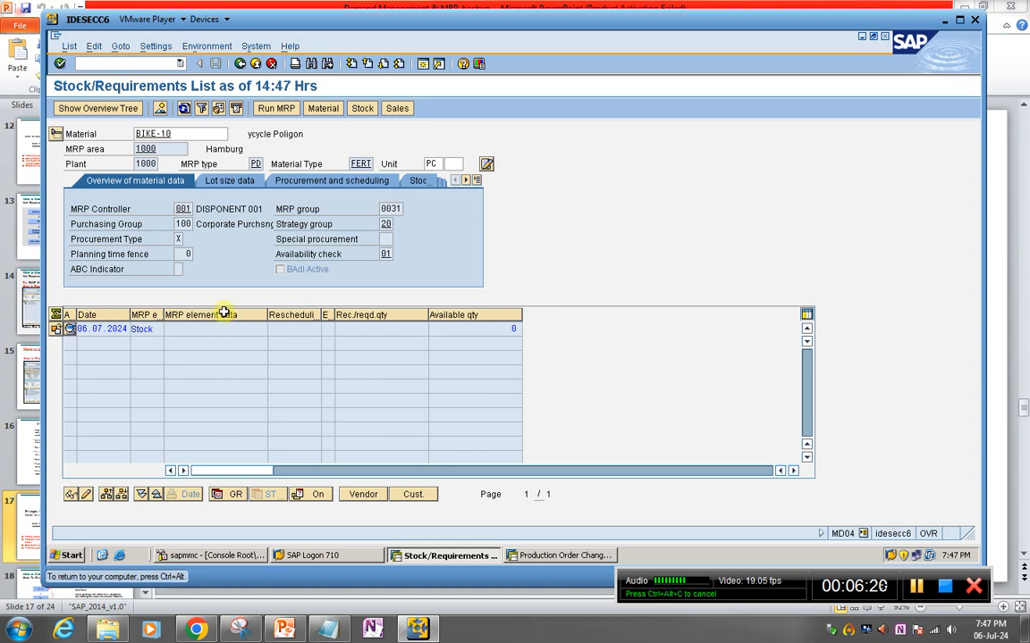
{"action": "left_click", "coordinate": [202, 334]}
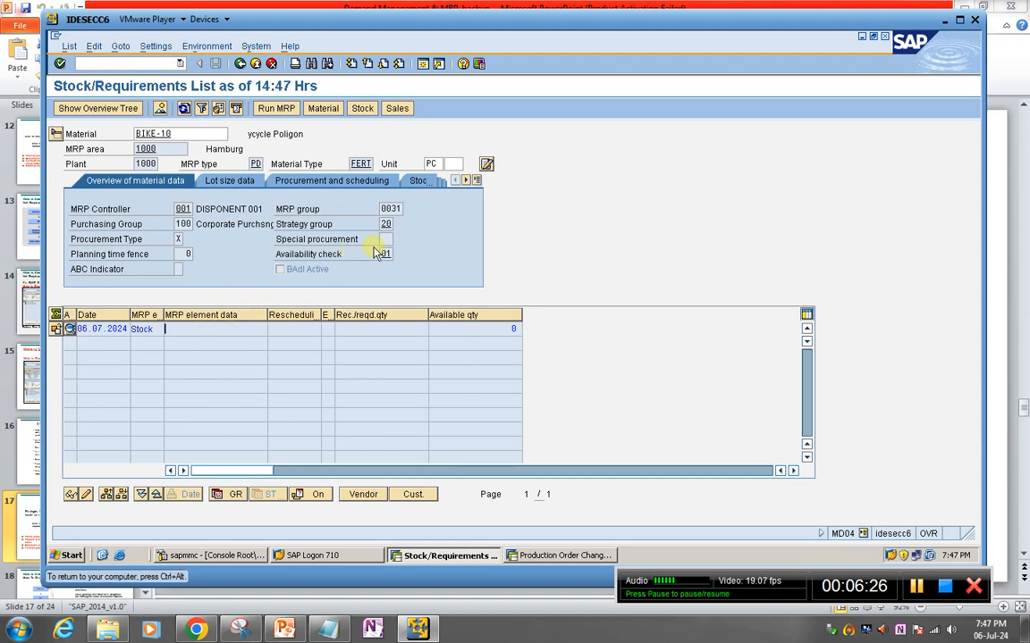
{"action": "double_click", "coordinate": [385, 224]}
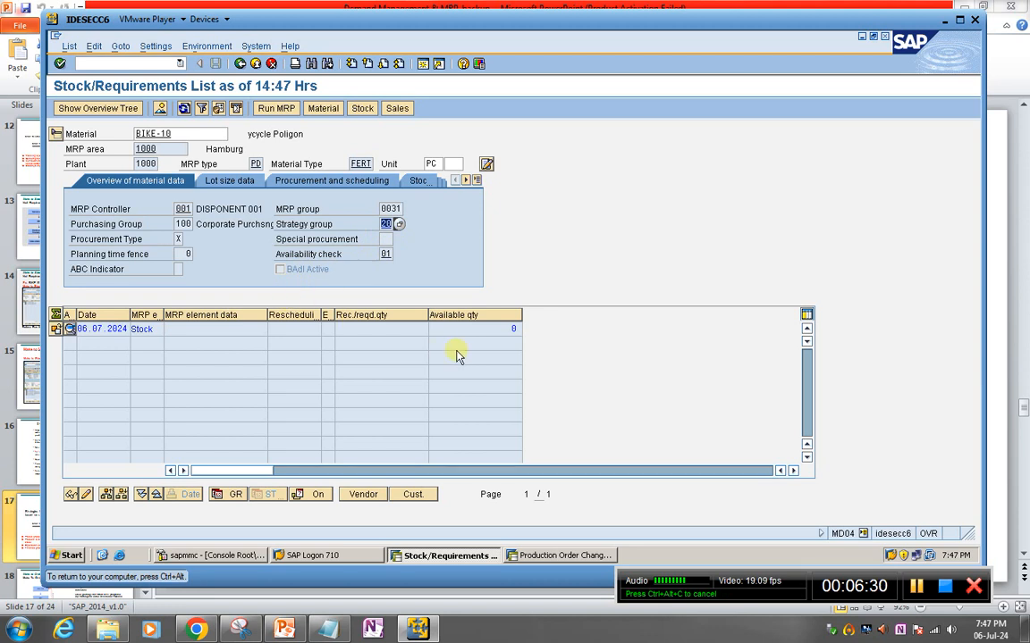
- Try to create planned independent requirements for BIKE-10 in plant 1000 with MD61 in the production order session
{"action": "left_click", "coordinate": [551, 557]}
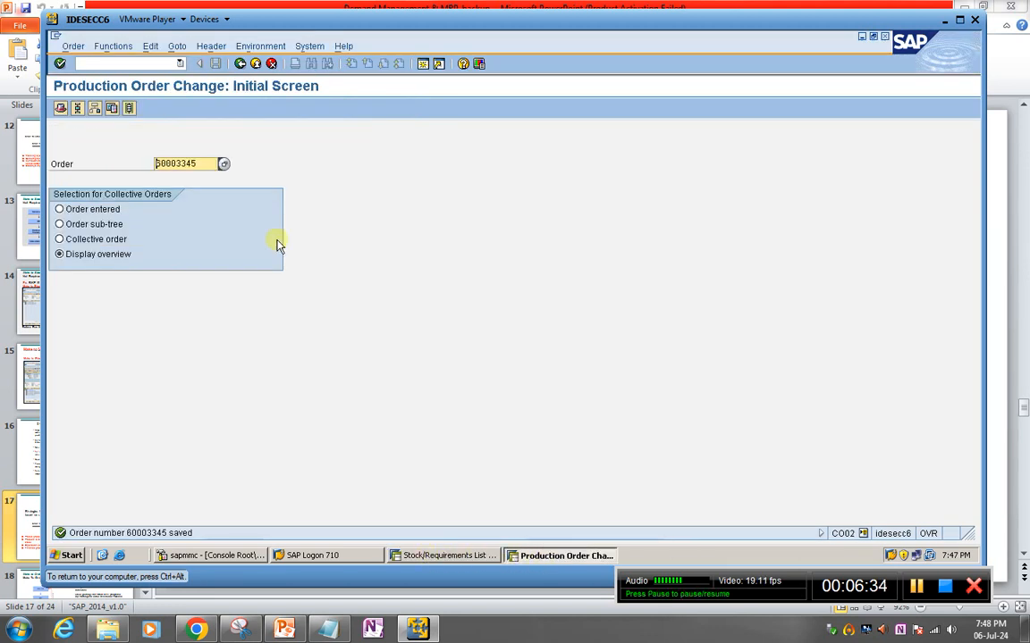
{"action": "left_click", "coordinate": [107, 63]}
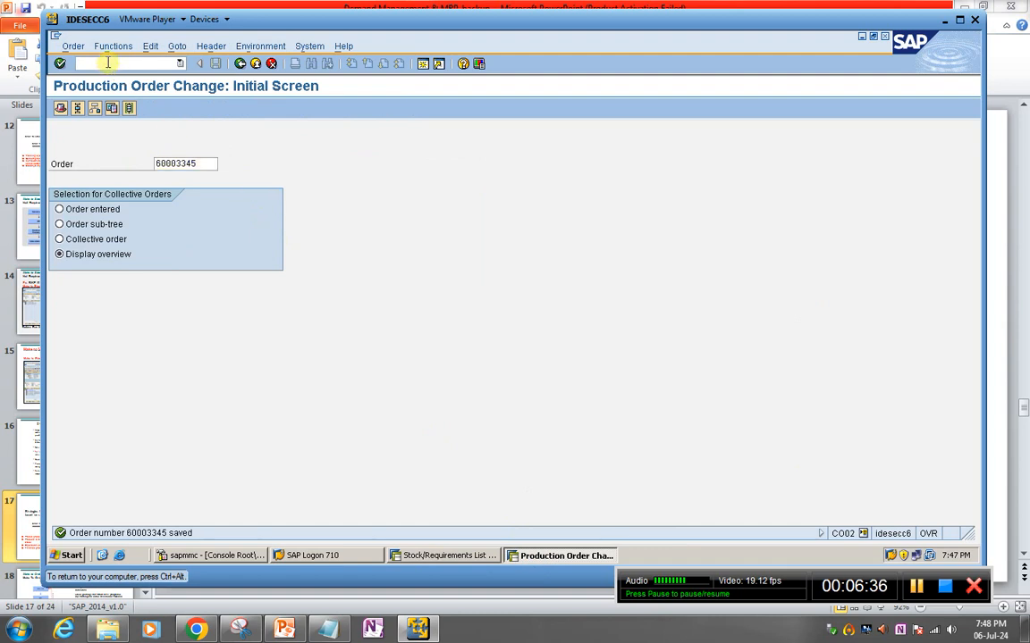
{"action": "type", "text": "/nmc"}
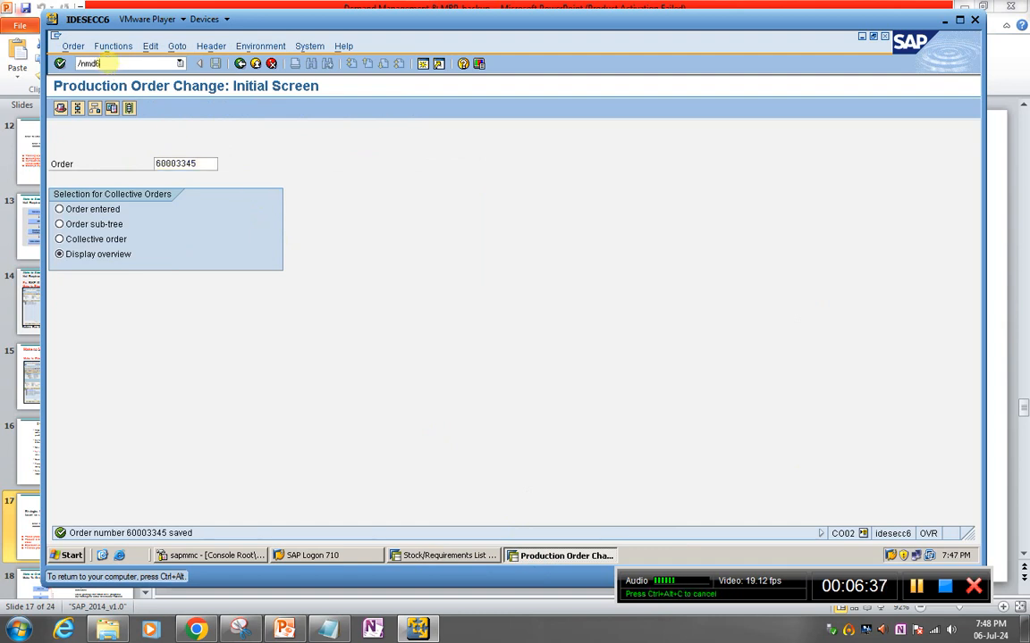
{"action": "type", "text": "61"}
{"action": "key", "text": "Return"}
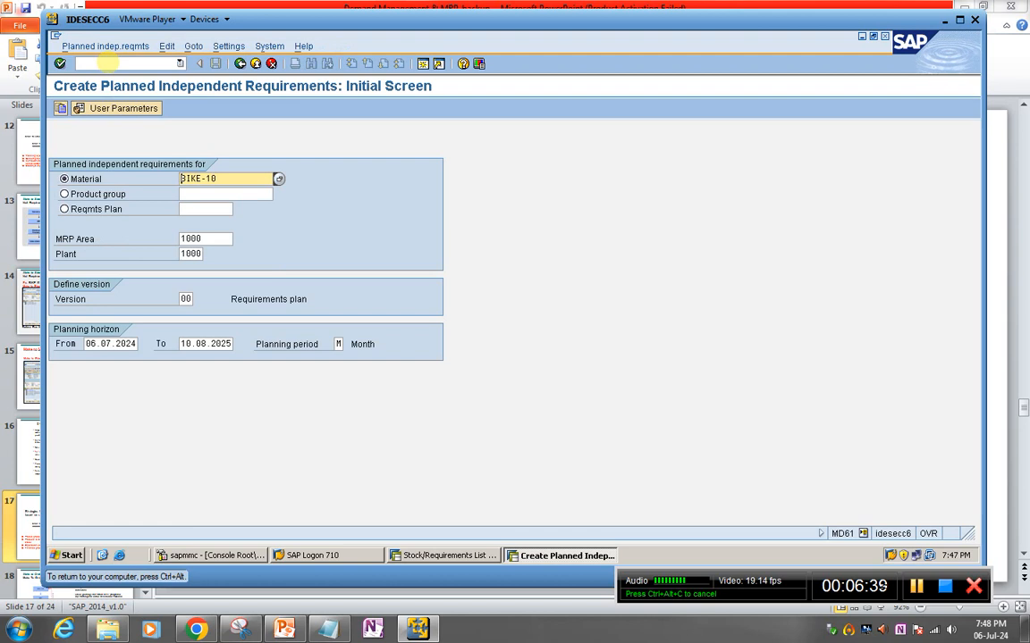
{"action": "key", "text": "Return"}
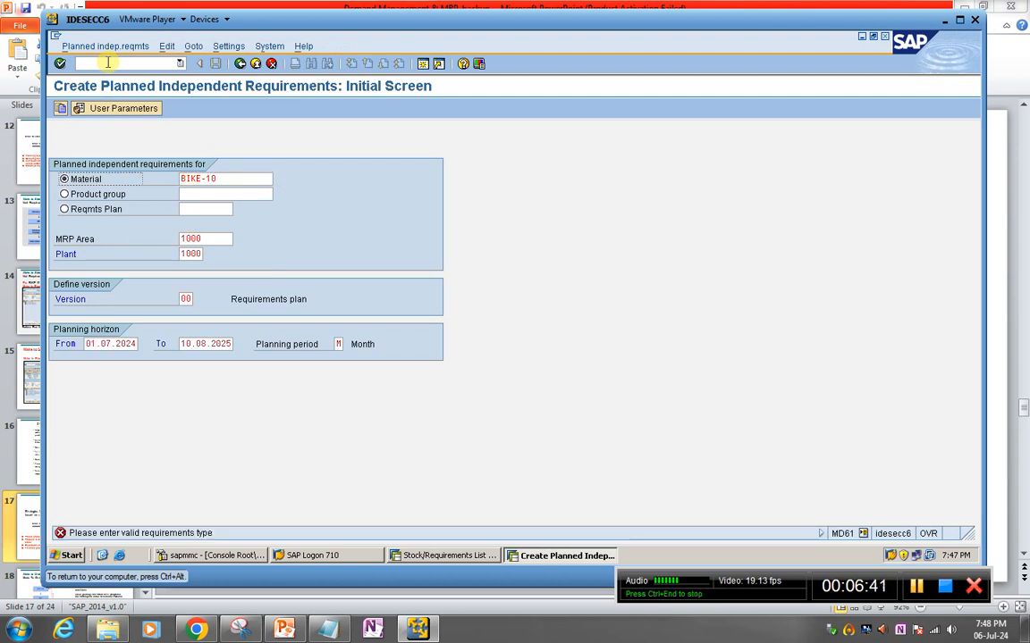
{"action": "left_click", "coordinate": [198, 238]}
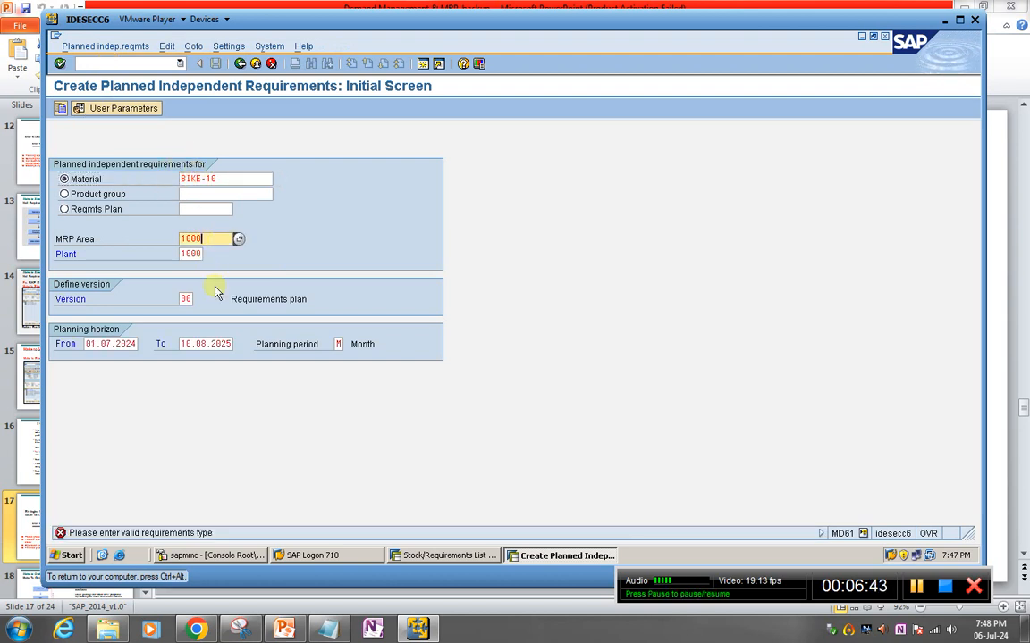
- Try to open BIKE-10's existing planned independent requirements in plant 1000 for change with MD62
{"action": "left_click", "coordinate": [126, 64]}
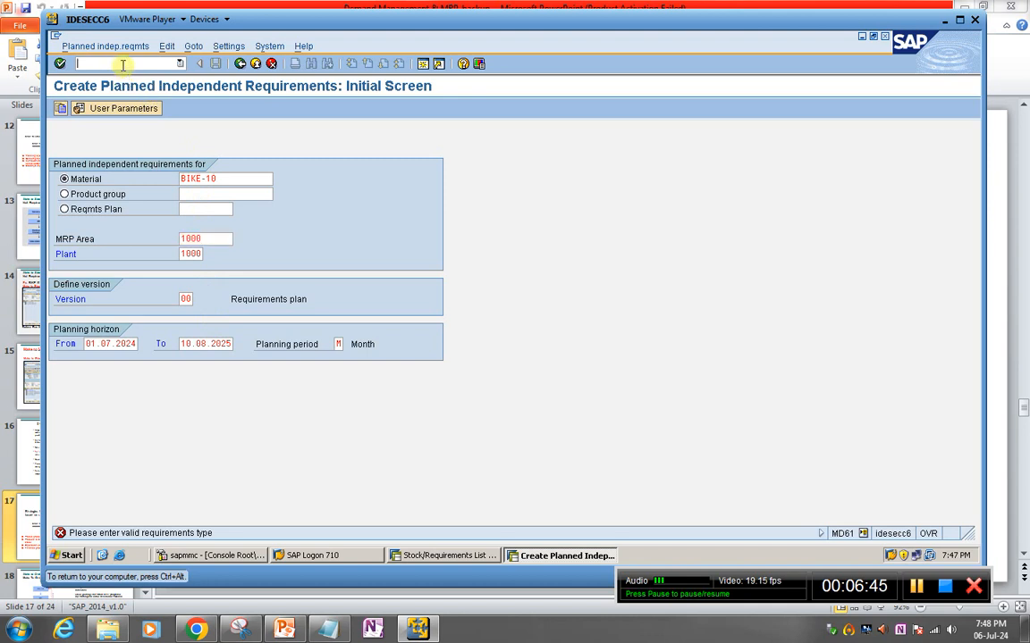
{"action": "type", "text": "/nmd6"}
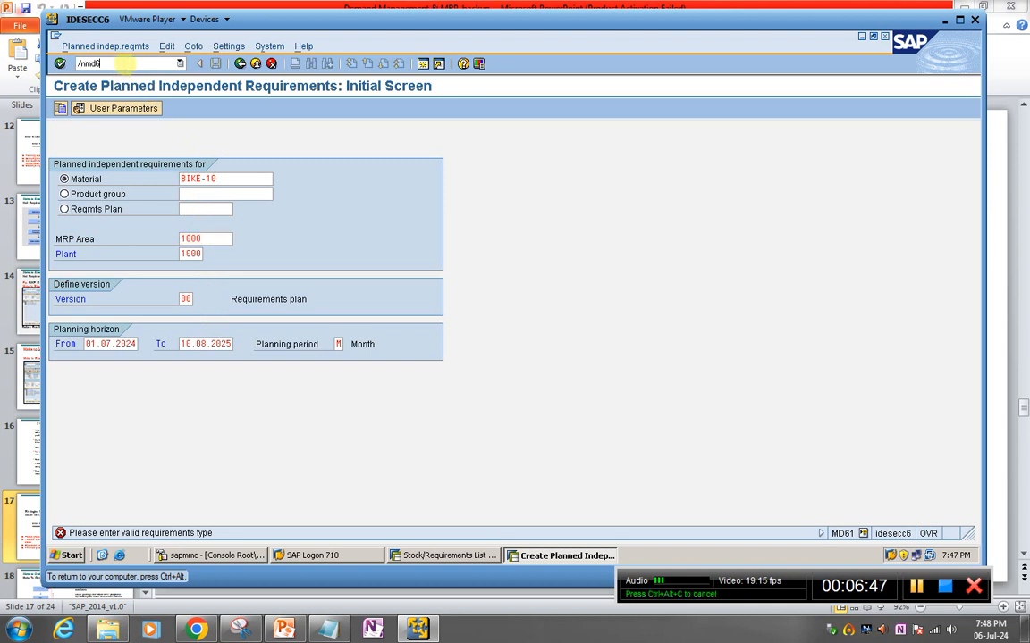
{"action": "type", "text": "2"}
{"action": "key", "text": "Return"}
{"action": "key", "text": "Return"}
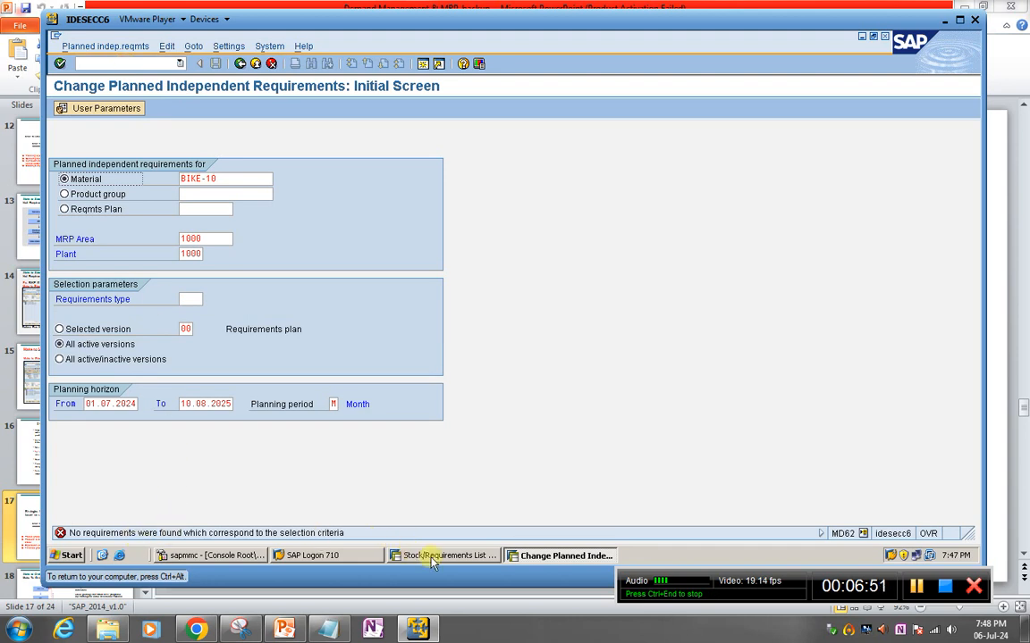
- Return the requirements session to the Easy Access screen and leave the BIKE-10 stock/requirements list for its initial screen
{"action": "left_click", "coordinate": [102, 63]}
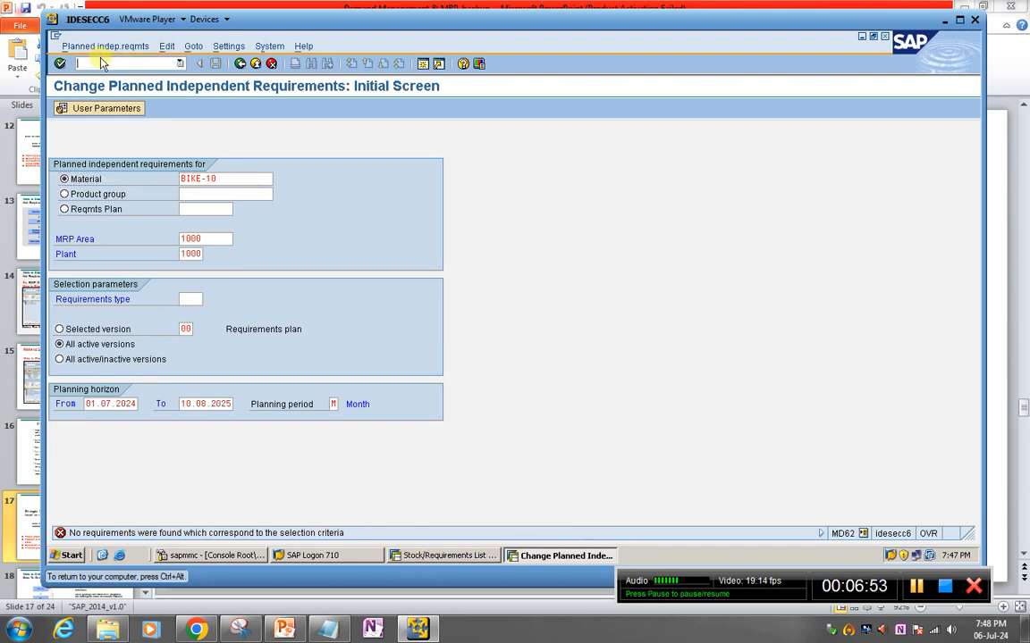
{"action": "type", "text": "/n"}
{"action": "key", "text": "Return"}
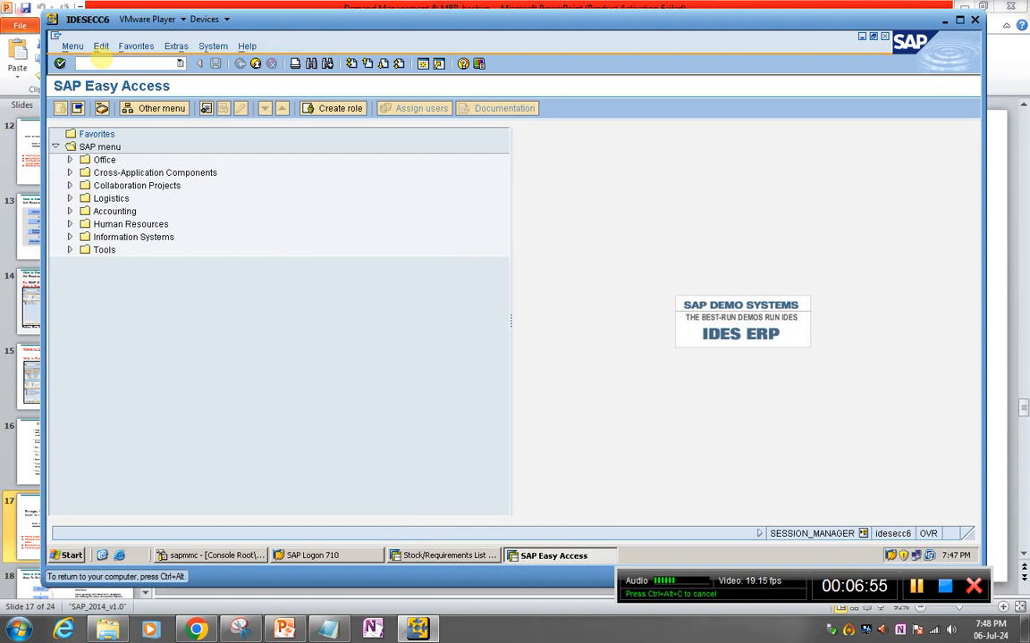
{"action": "left_click", "coordinate": [439, 552]}
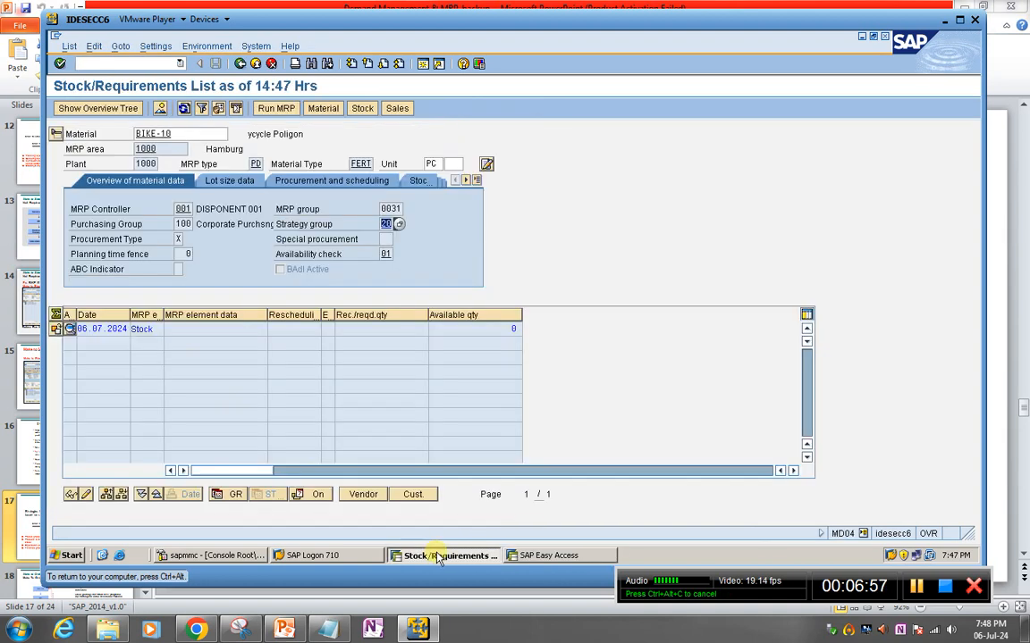
{"action": "left_click", "coordinate": [240, 63]}
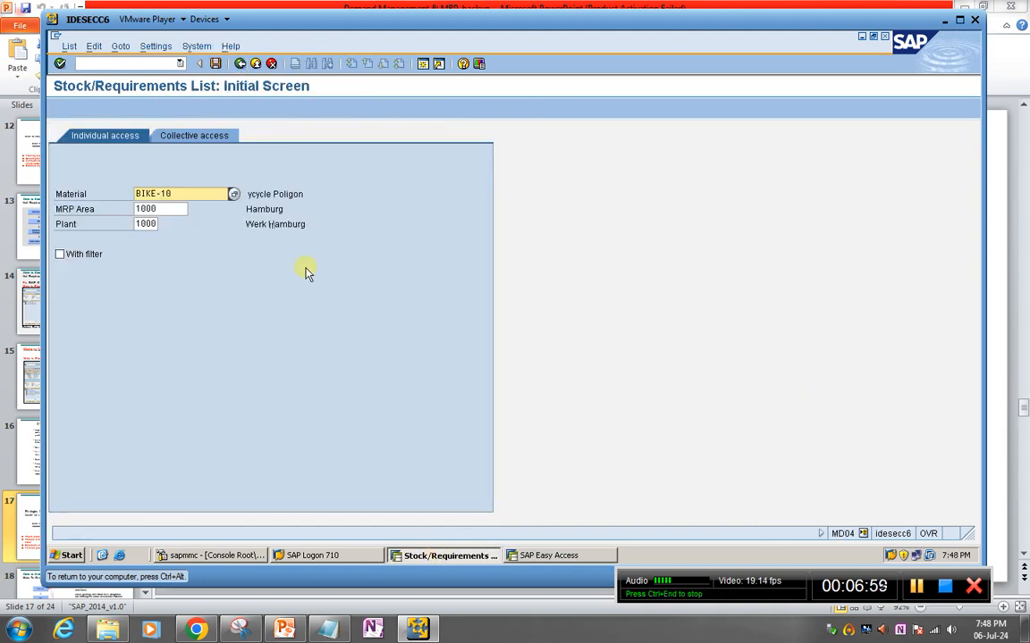
- Try again to create planned independent requirements for BIKE-10 with MD61, setting the planning horizon end to 31.12.2024
{"action": "left_click", "coordinate": [545, 556]}
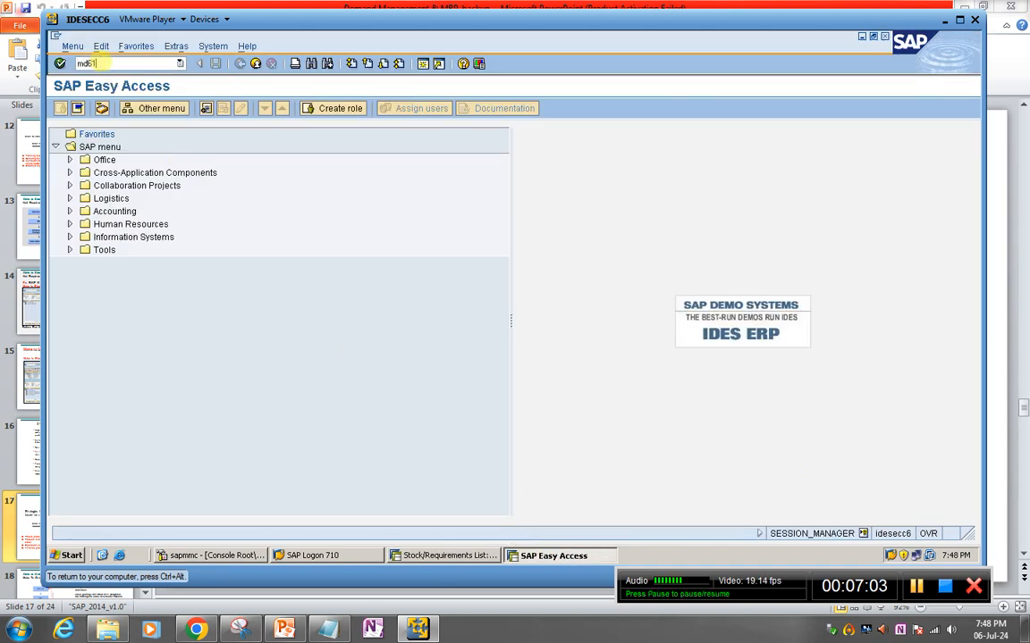
{"action": "key", "text": "Return"}
{"action": "key", "text": "Return"}
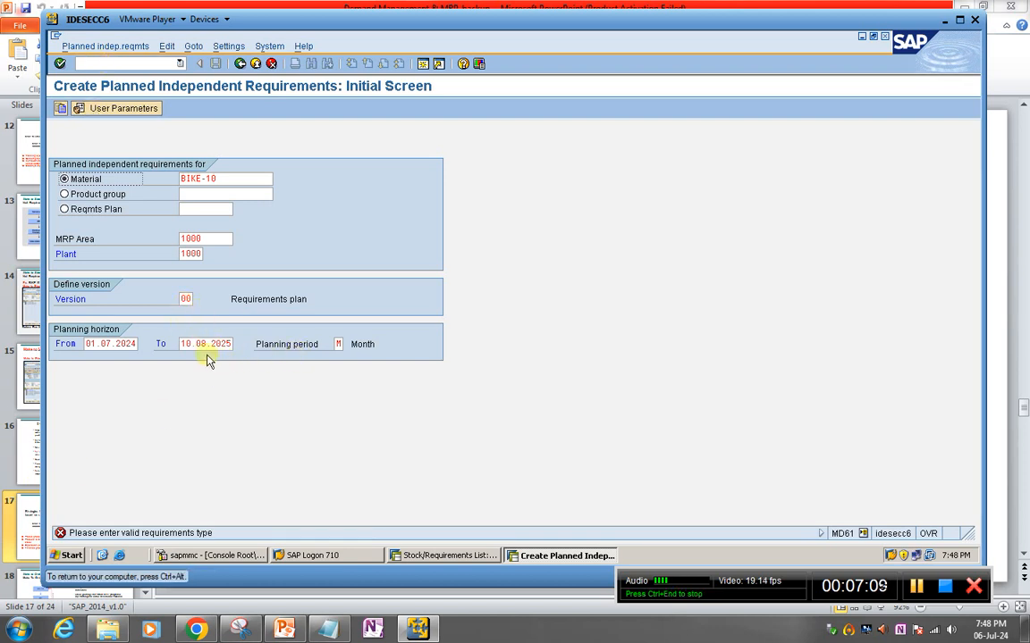
{"action": "left_click", "coordinate": [211, 195]}
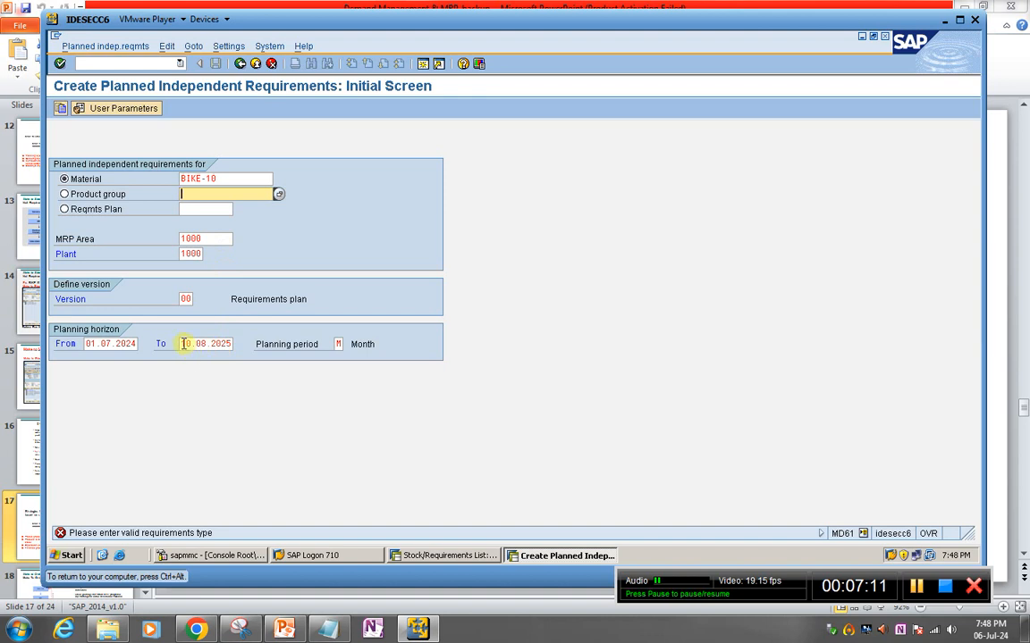
{"action": "left_click_drag", "start_coordinate": [184, 344], "coordinate": [305, 346]}
{"action": "key", "text": "Delete"}
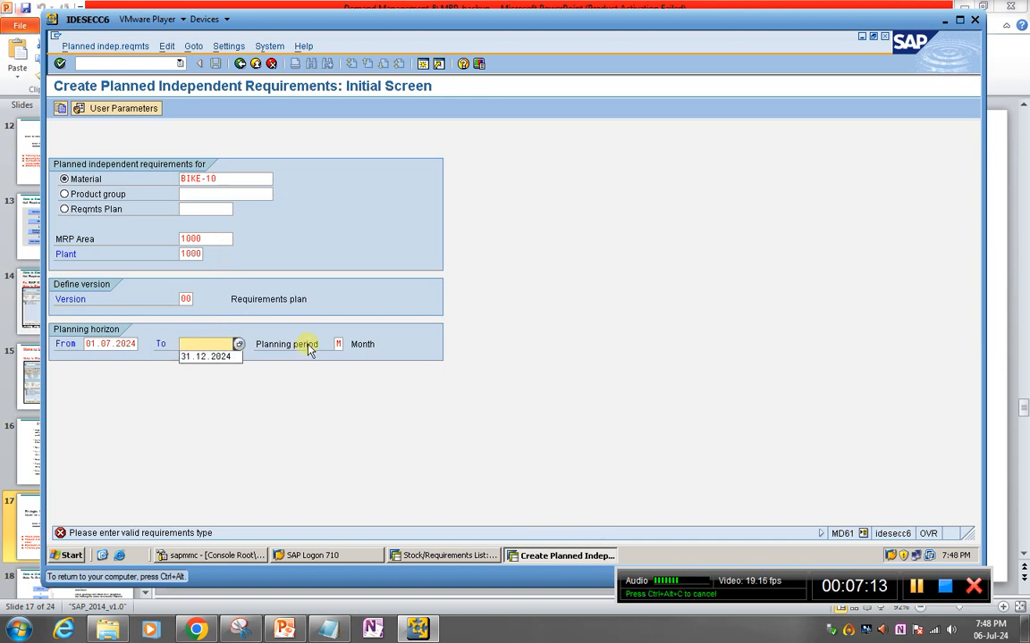
{"action": "key", "text": "Down"}
{"action": "key", "text": "Return"}
{"action": "key", "text": "Return"}
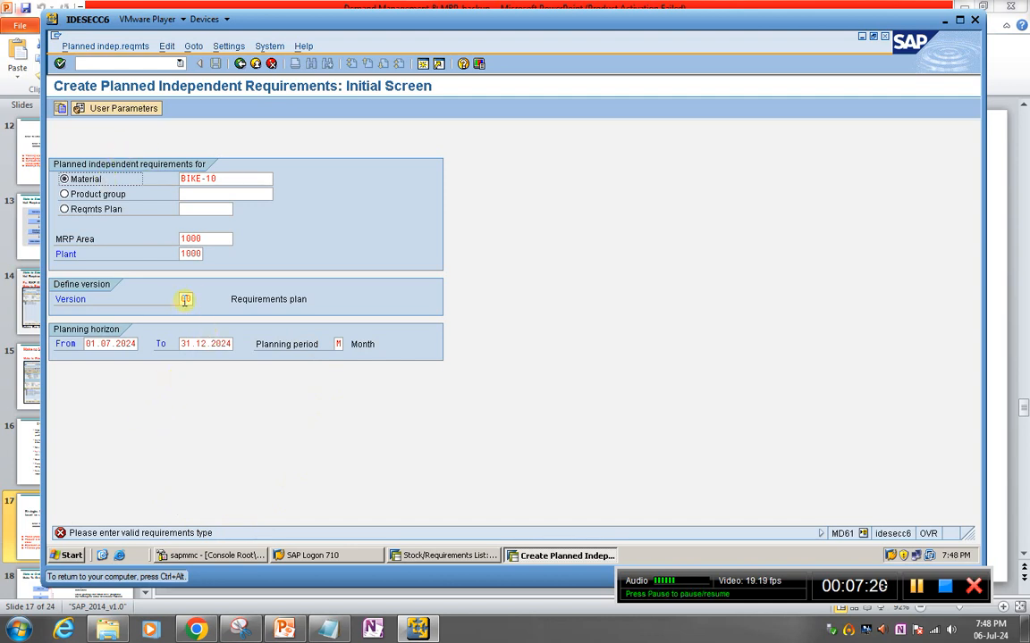
- Re-enter version 00 and retry creating the planned independent requirements for material BIKE-10
{"action": "left_click", "coordinate": [185, 298]}
{"action": "type", "text": "00"}
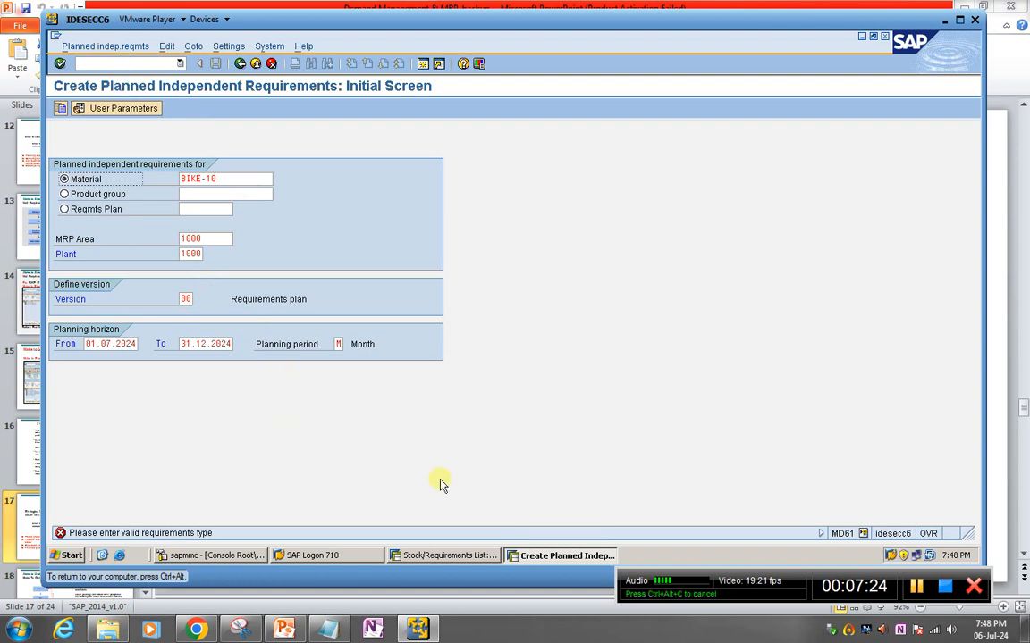
{"action": "left_click", "coordinate": [916, 586]}
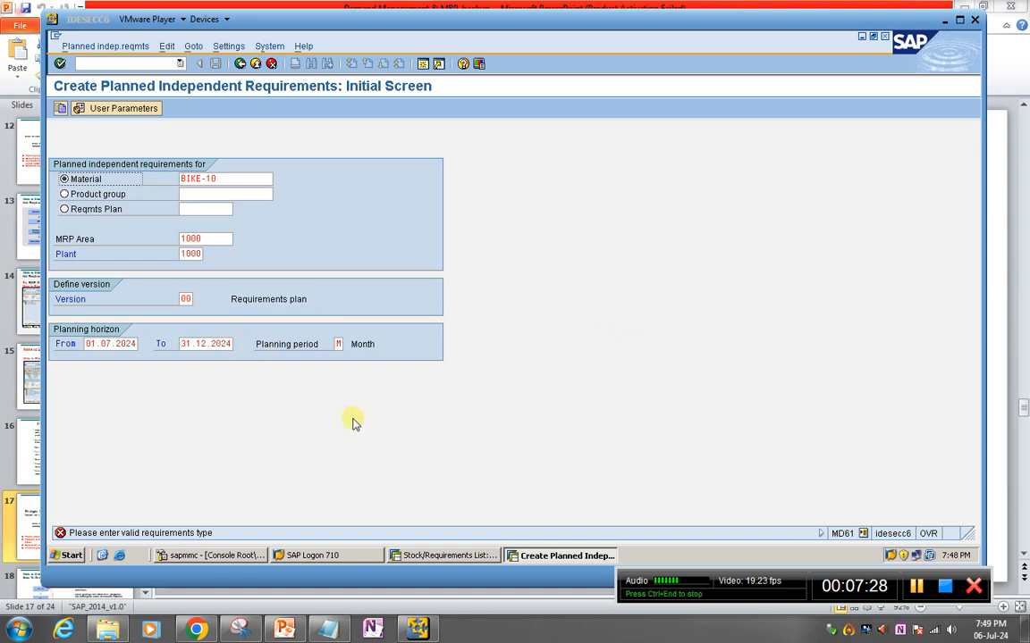
{"action": "left_click", "coordinate": [214, 425]}
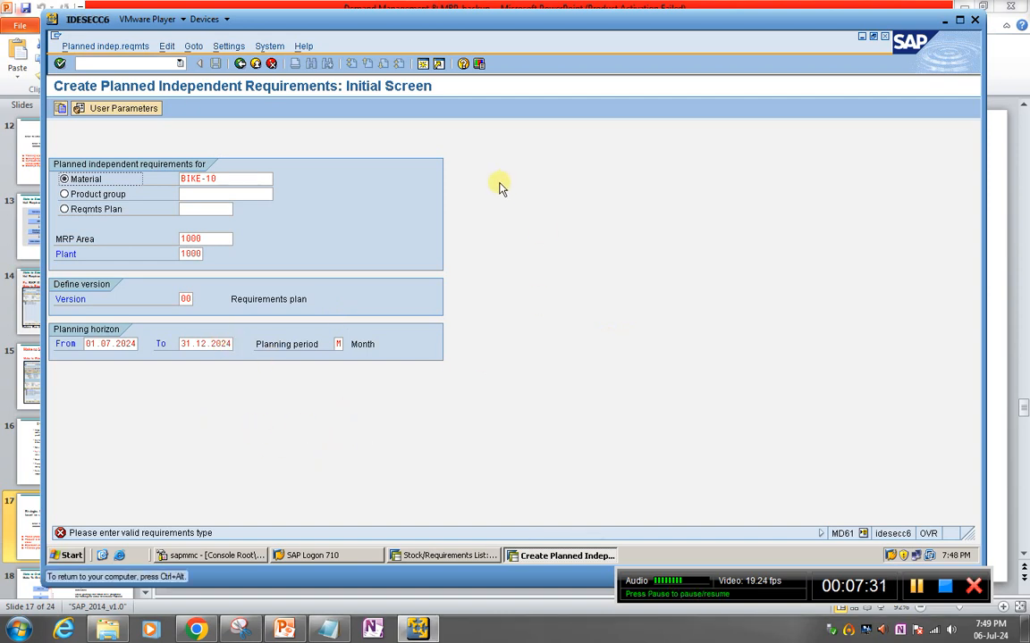
{"action": "key", "text": "Return"}
{"action": "left_click", "coordinate": [233, 179]}
{"action": "left_click_drag", "start_coordinate": [234, 178], "coordinate": [152, 176]}
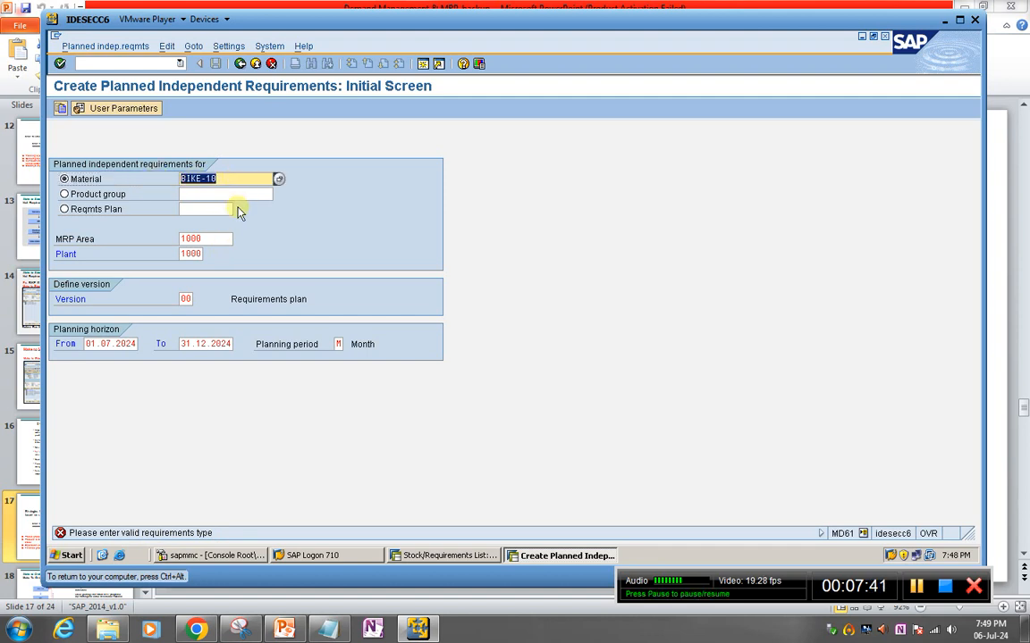
{"action": "key", "text": "Return"}
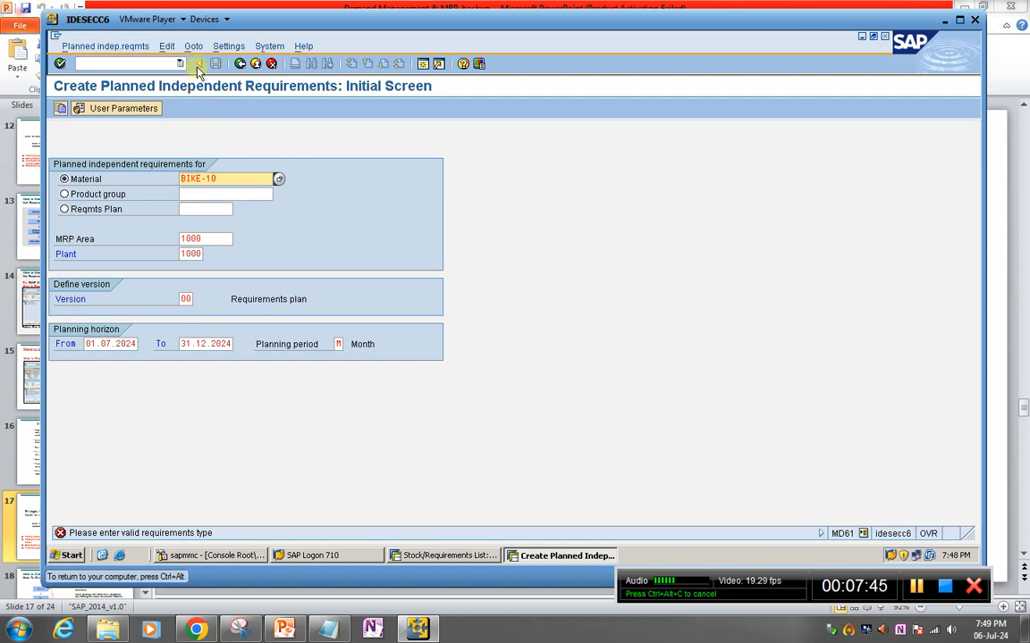
- Open a new session and call up material BIKE-10 in MM03 as far as the view selection
{"action": "left_click", "coordinate": [423, 64]}
{"action": "type", "text": "mm0"}
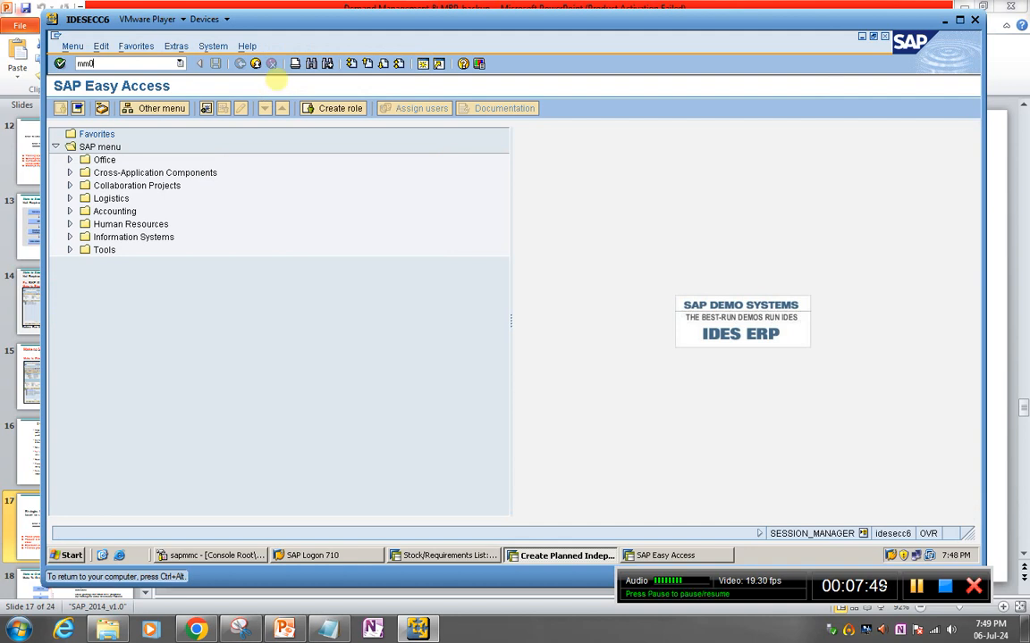
{"action": "type", "text": "3"}
{"action": "key", "text": "Return"}
{"action": "key", "text": "Return"}
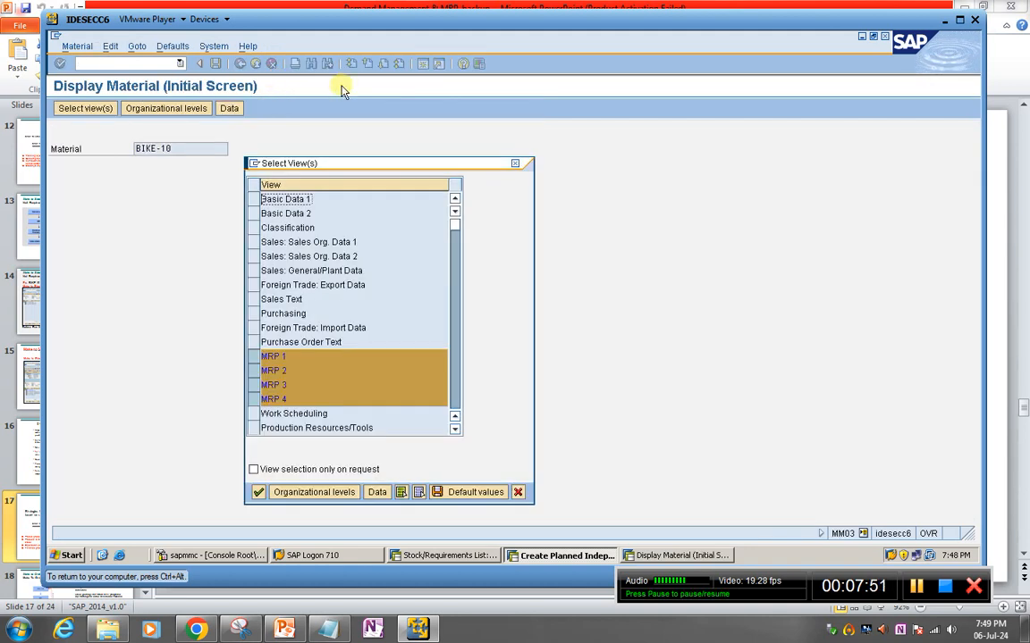
- Display BIKE-10's MRP views for plant 1000 and examine the strategy group in the MRP 3 view
{"action": "left_click", "coordinate": [258, 493]}
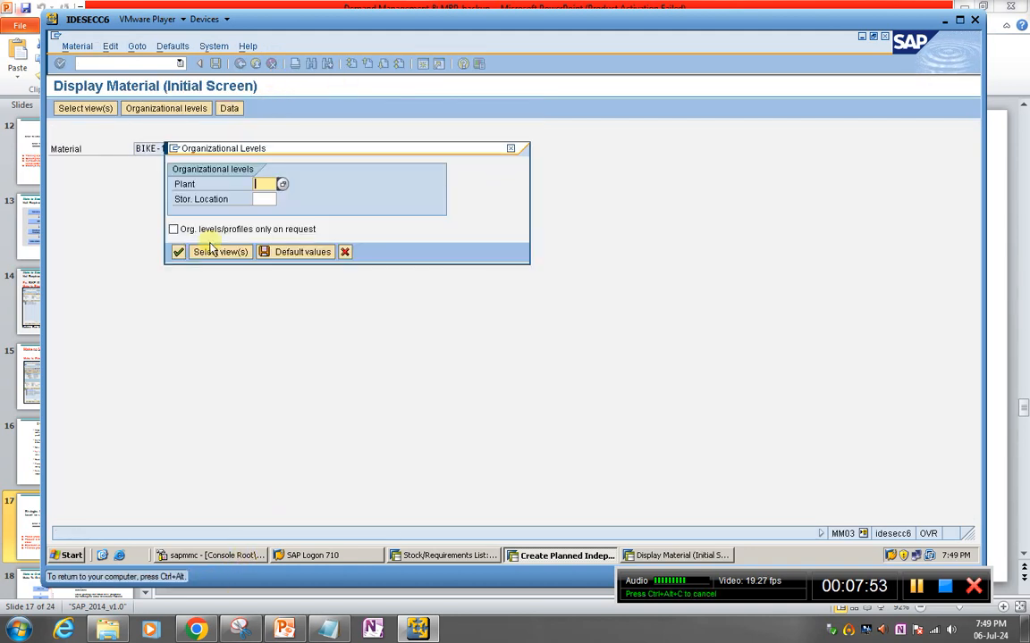
{"action": "type", "text": "1000"}
{"action": "key", "text": "Return"}
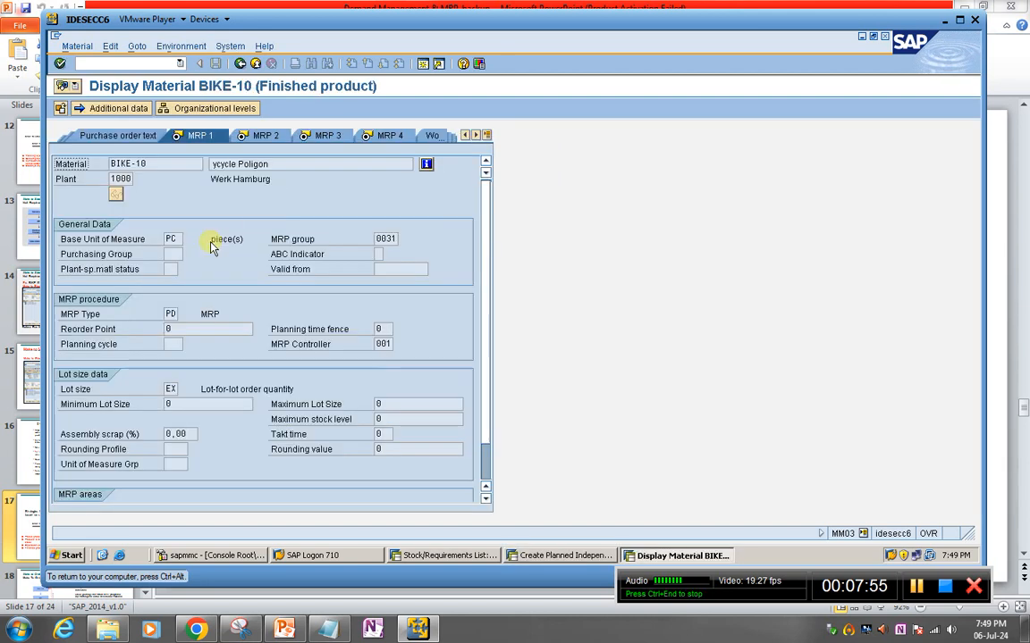
{"action": "left_click", "coordinate": [322, 135]}
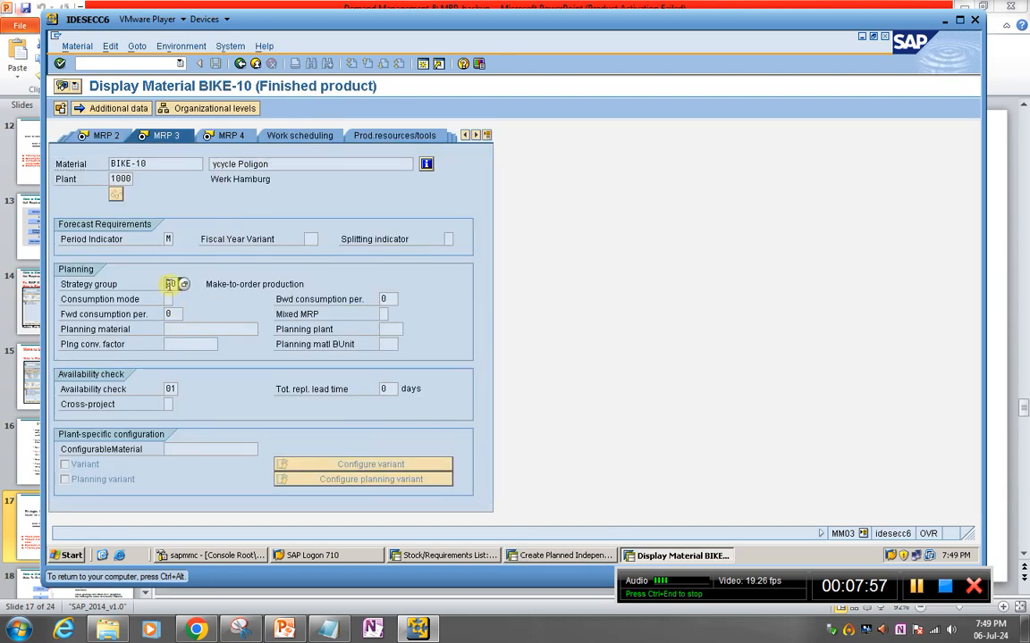
{"action": "left_click", "coordinate": [169, 284]}
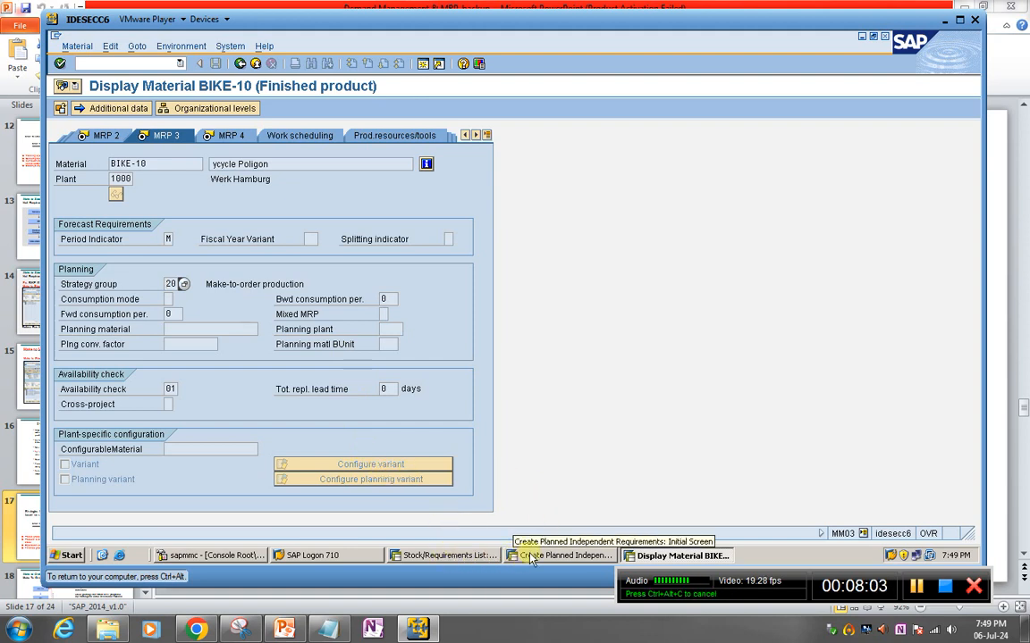
- Start a standard order (OR) with VA01 for sales organization 1000, distribution channel 12 and division 00
{"action": "left_click", "coordinate": [126, 64]}
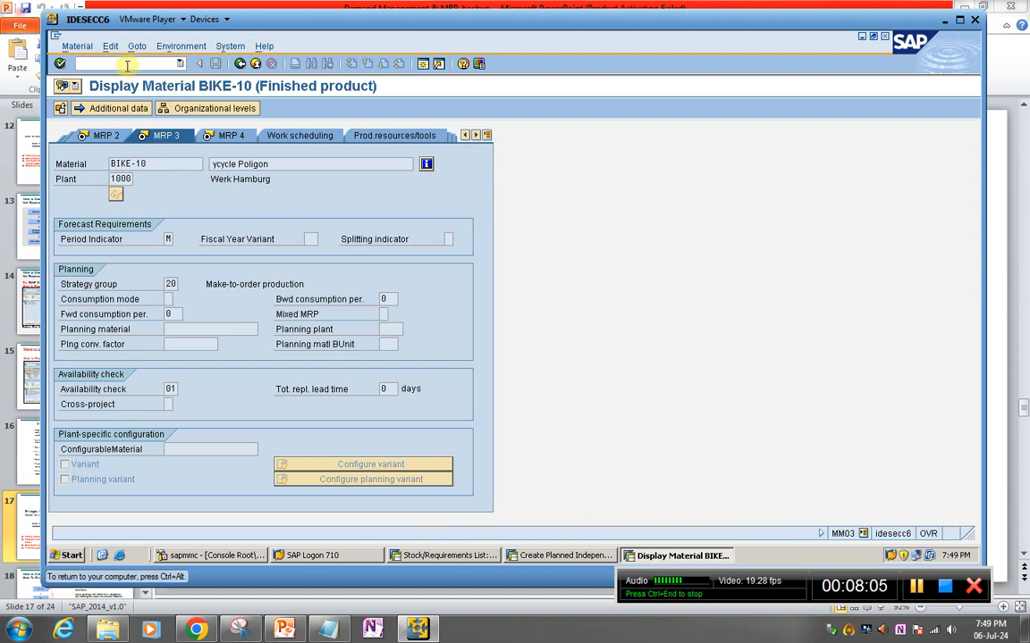
{"action": "type", "text": "/nma0"}
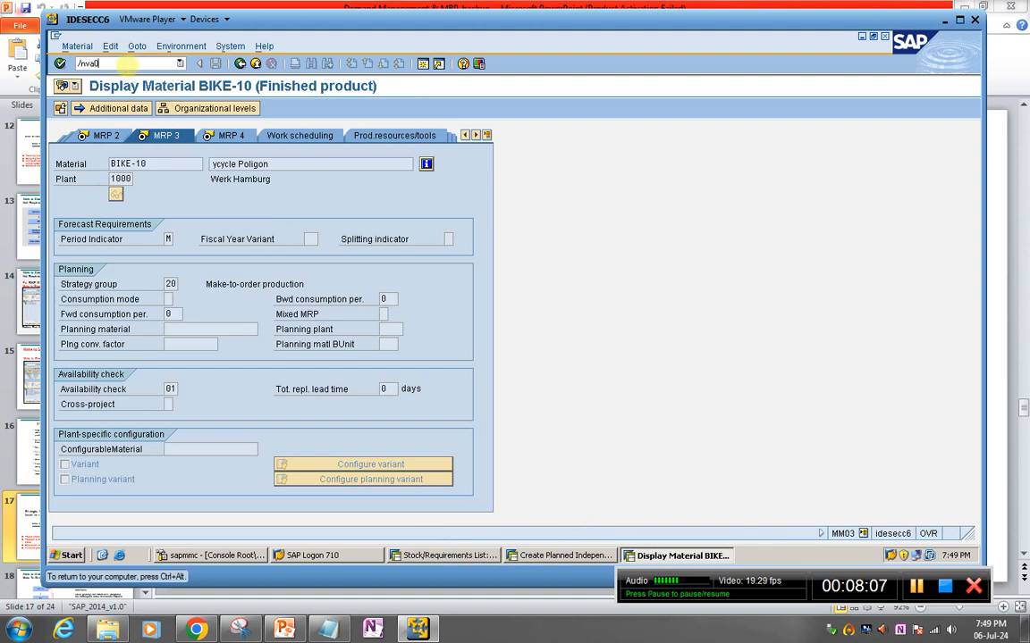
{"action": "type", "text": "1"}
{"action": "key", "text": "Return"}
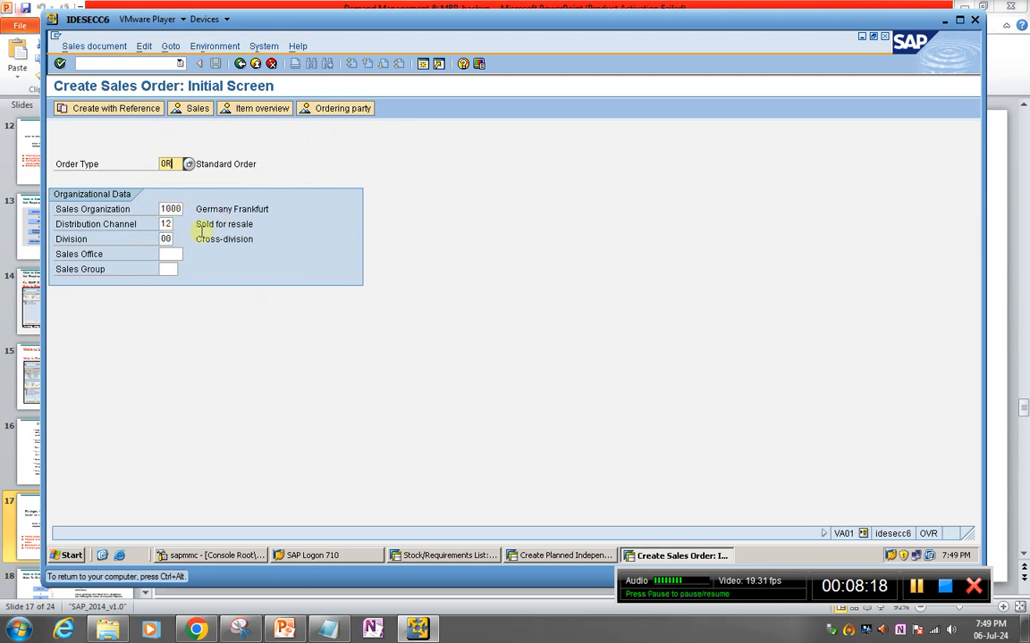
{"action": "key", "text": "Return"}
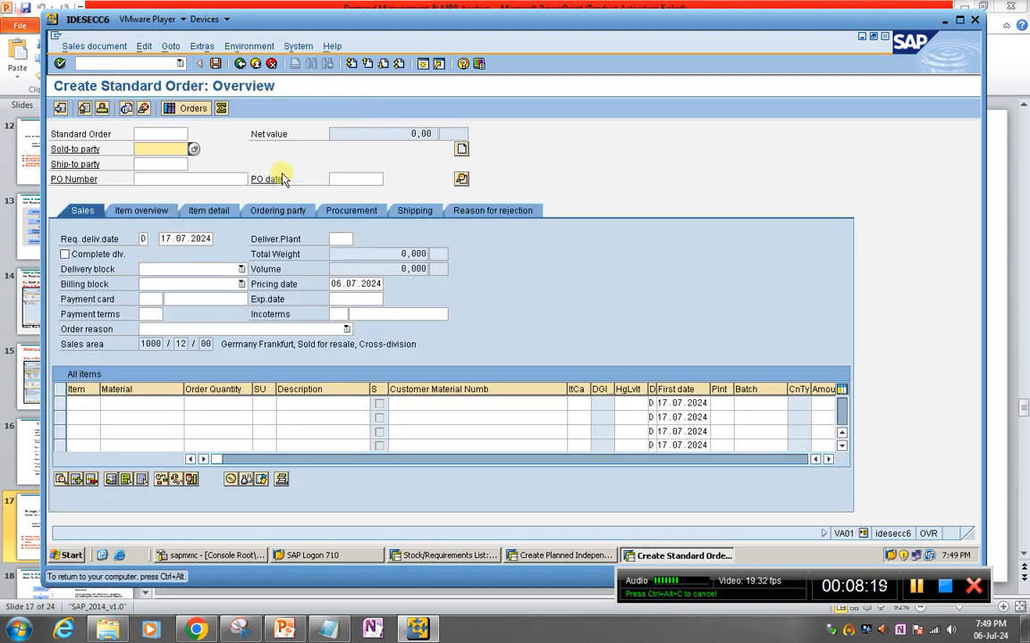
- Enter the customer number as sold-to and ship-to party of the sales order and fill in the PO number
{"action": "key", "text": "Down"}
{"action": "key", "text": "Return"}
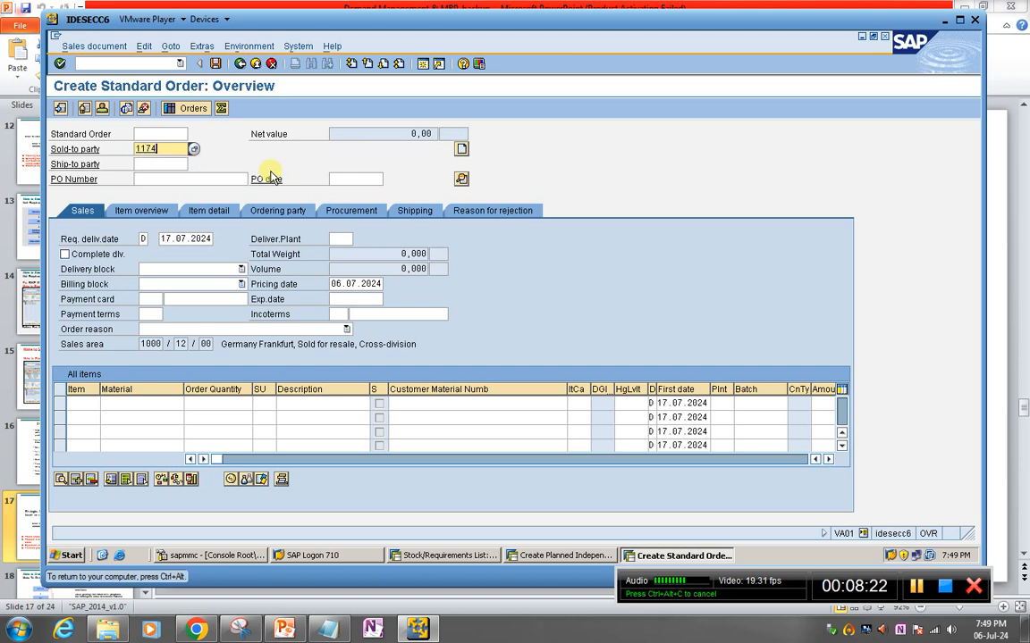
{"action": "key", "text": "Tab"}
{"action": "key", "text": "Down"}
{"action": "key", "text": "Return"}
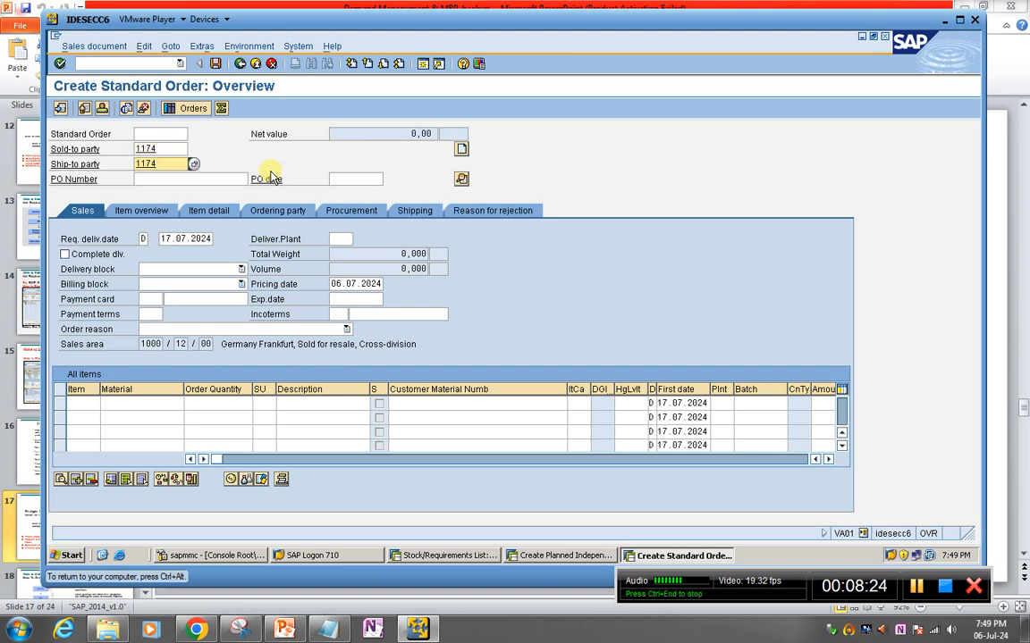
{"action": "left_click", "coordinate": [177, 181]}
{"action": "type", "text": "M"}
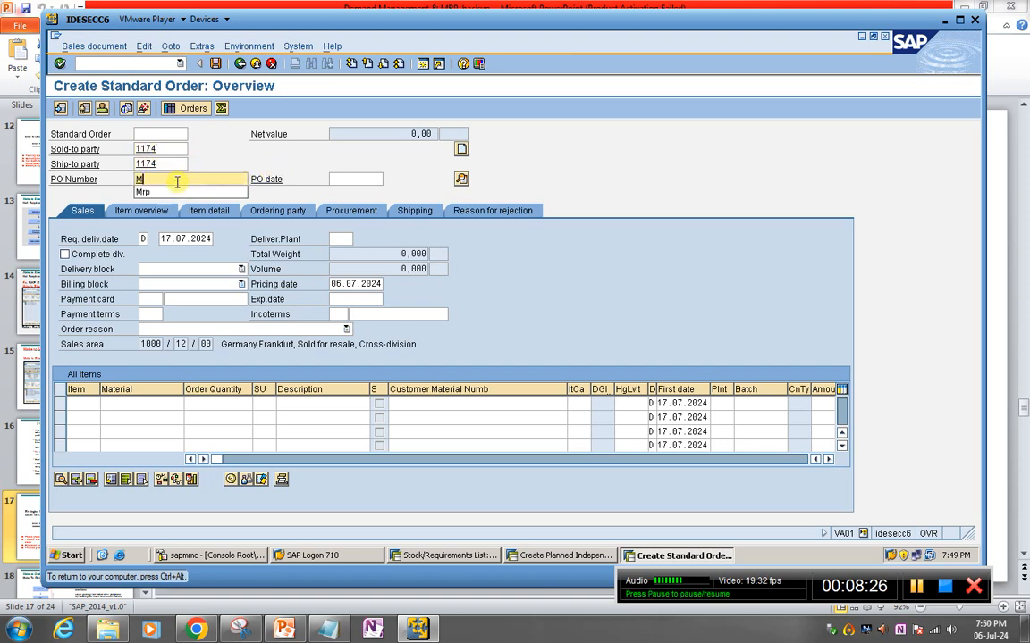
{"action": "type", "text": "RP001"}
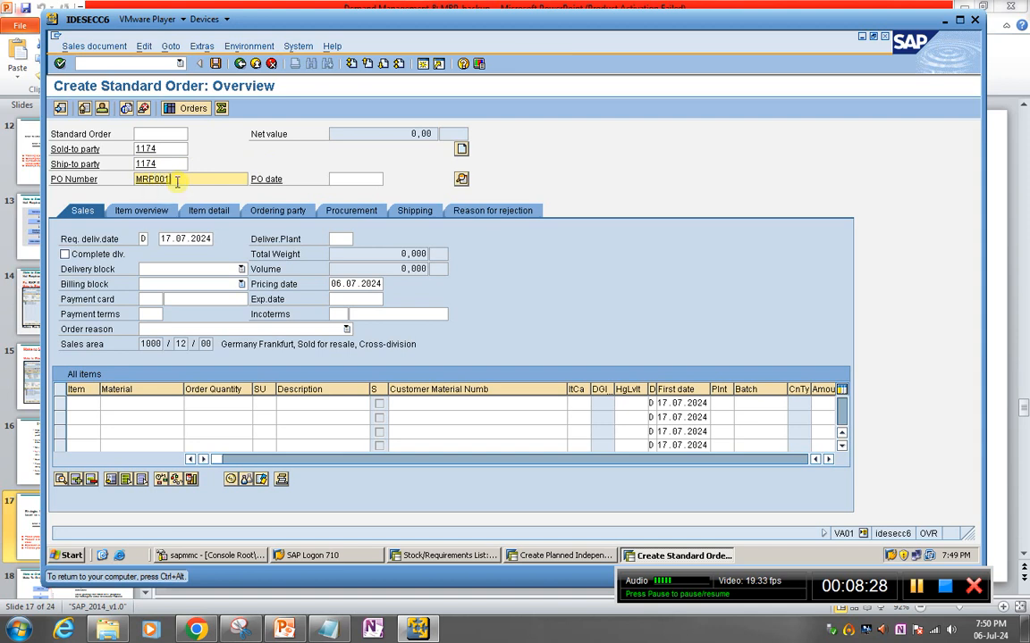
- Add material BIKE-10 as the first order item with an order quantity of 90 and confirm the entries
{"action": "left_click", "coordinate": [142, 403]}
{"action": "key", "text": "Down"}
{"action": "key", "text": "Down"}
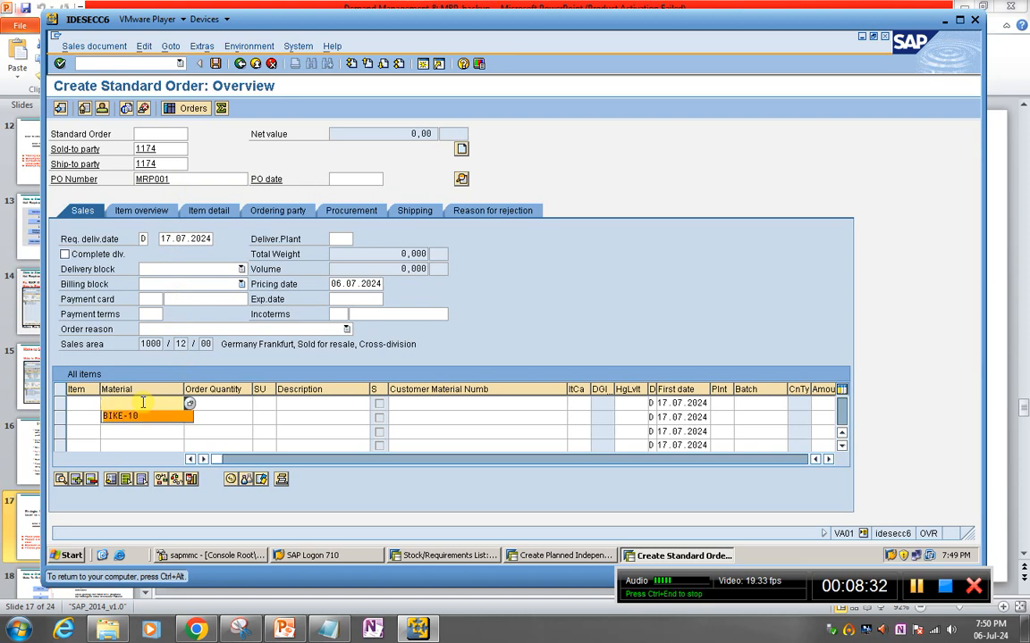
{"action": "key", "text": "Return"}
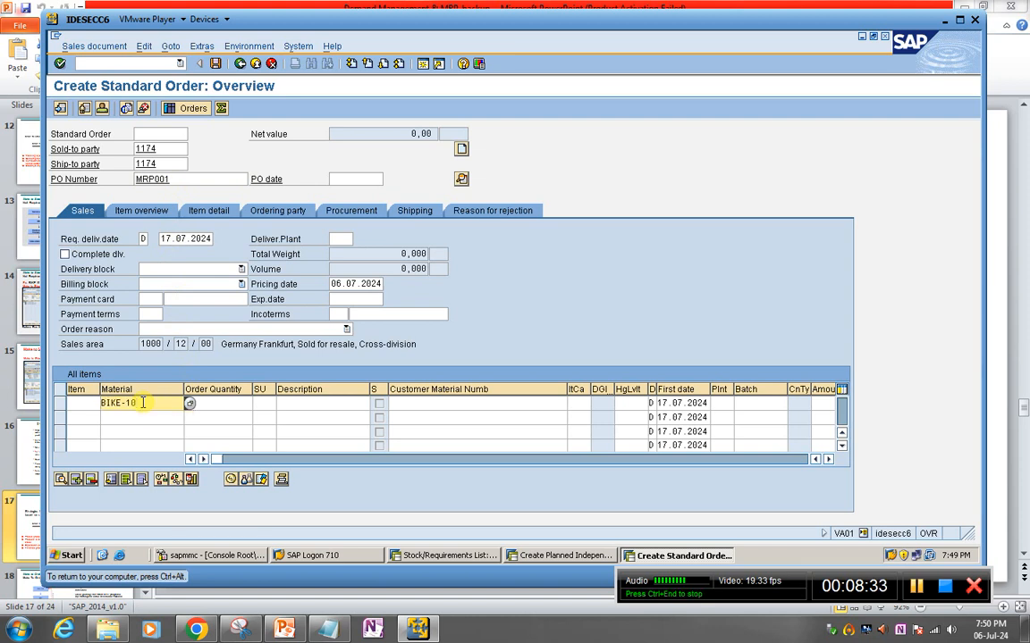
{"action": "left_click", "coordinate": [213, 403]}
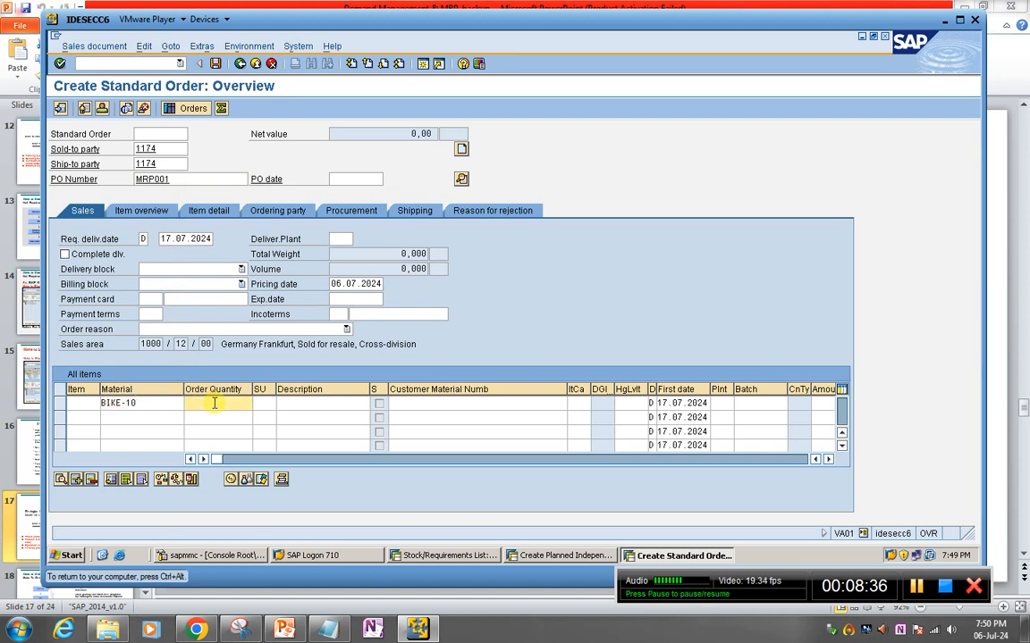
{"action": "key", "text": "Return"}
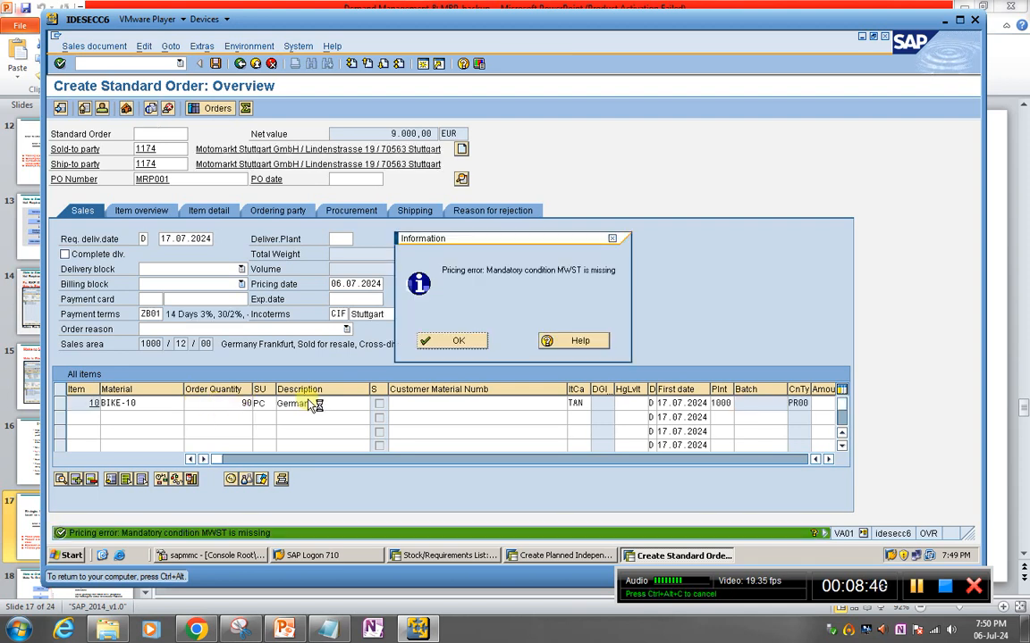
- Save the standard order for 90 pieces of BIKE-10 as an incomplete document despite the missing pricing condition
{"action": "left_click", "coordinate": [457, 342]}
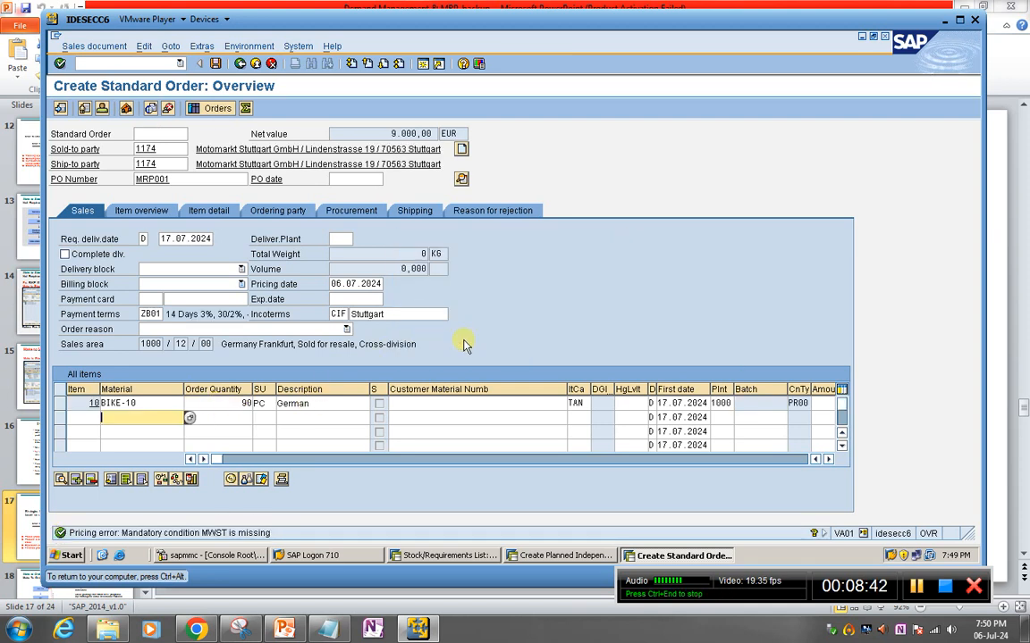
{"action": "left_click", "coordinate": [210, 402]}
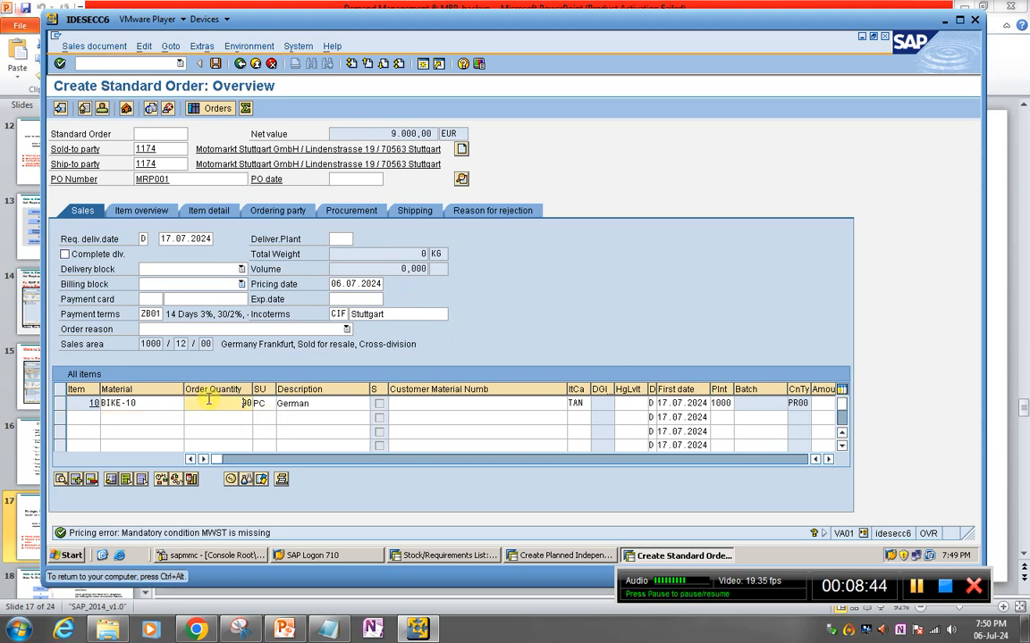
{"action": "left_click", "coordinate": [216, 65]}
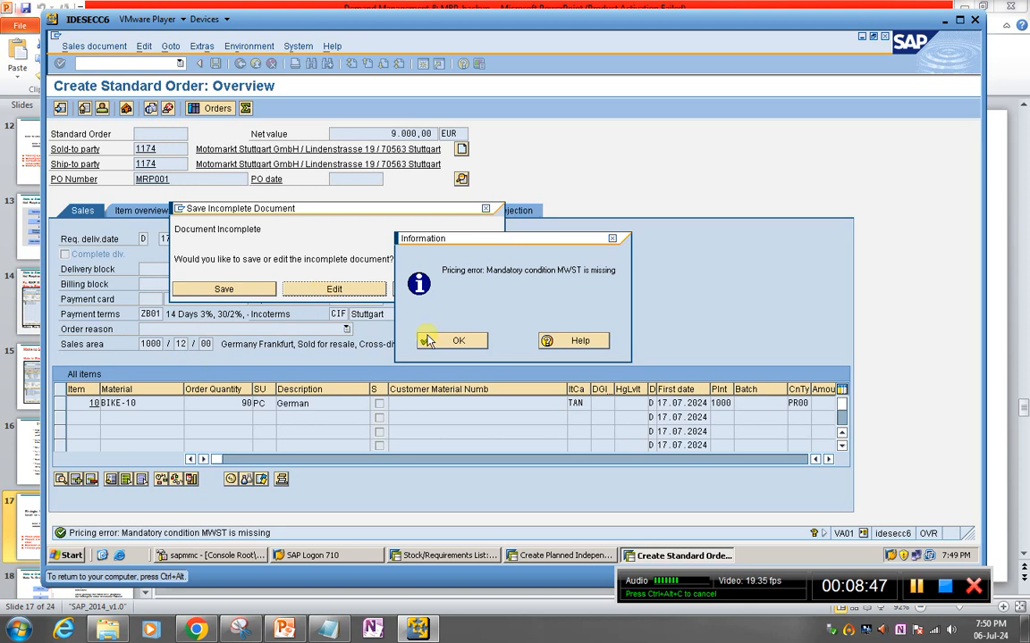
{"action": "left_click", "coordinate": [427, 341]}
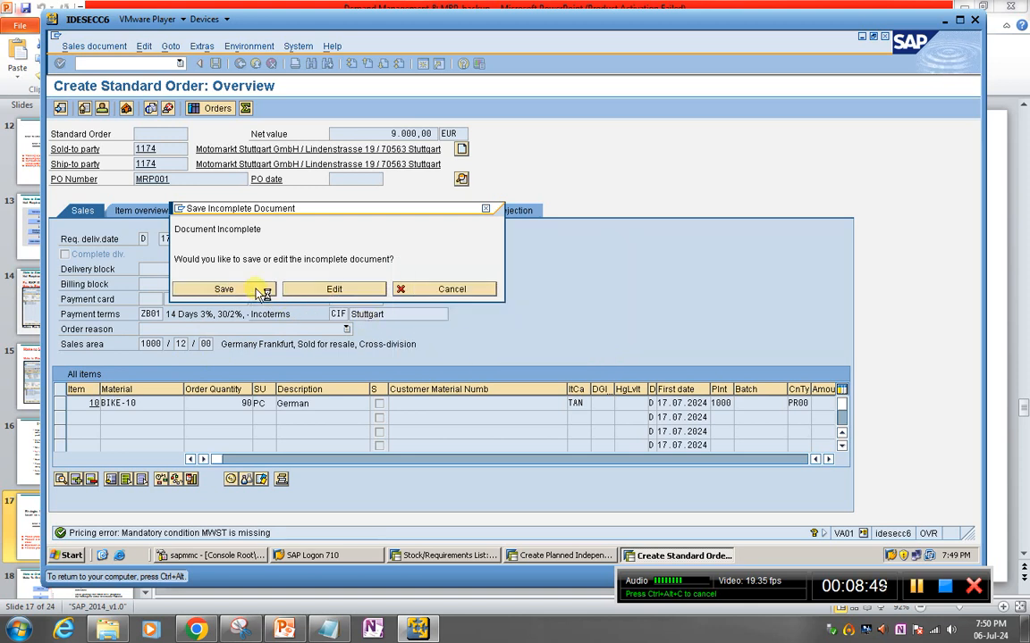
{"action": "left_click", "coordinate": [262, 292]}
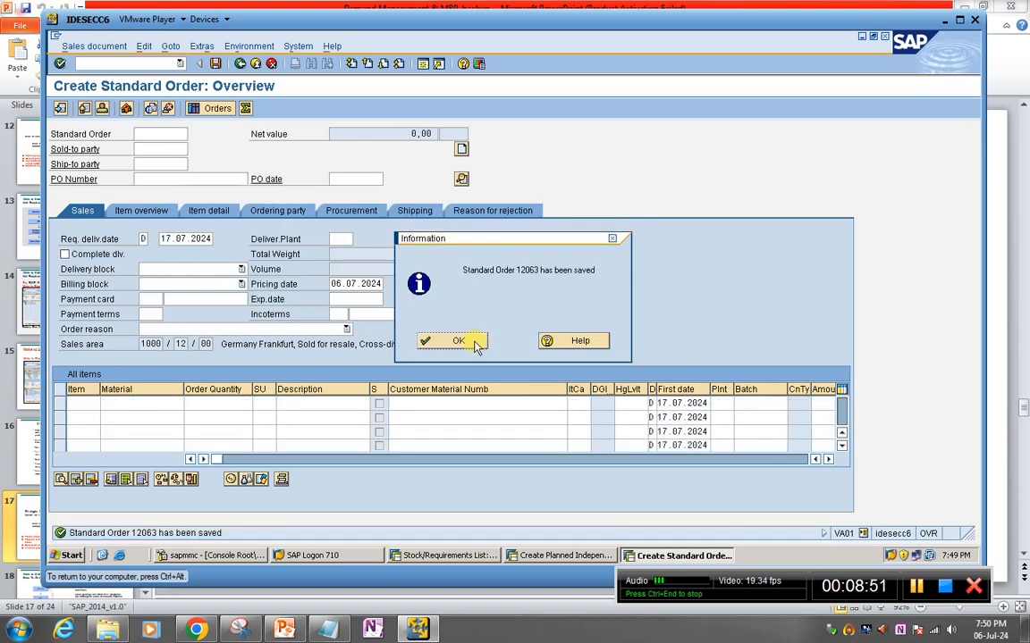
{"action": "left_click", "coordinate": [475, 344]}
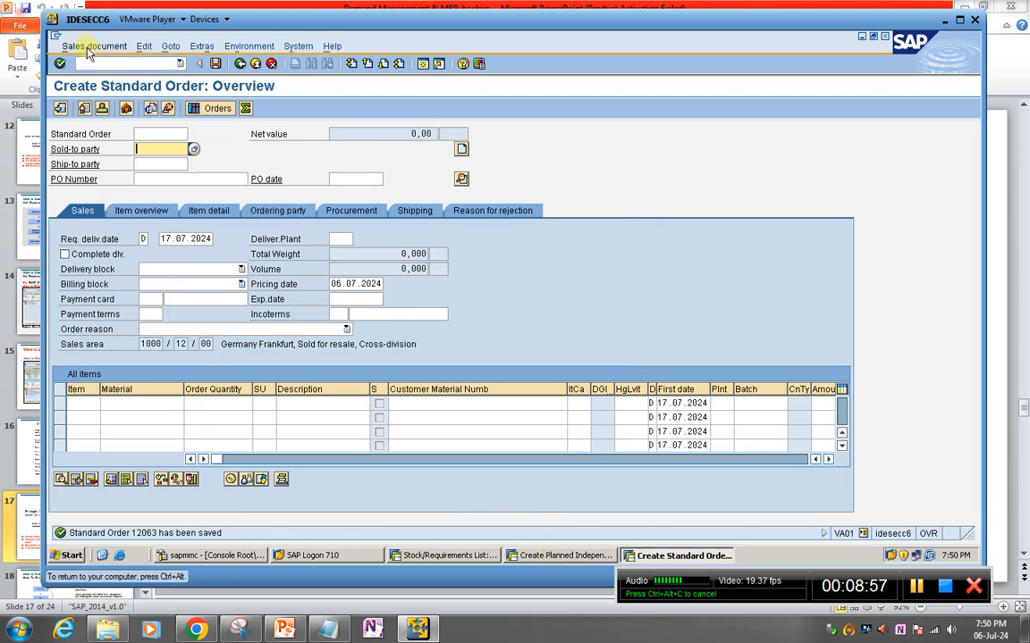
- Display the stock/requirements list for BIKE-10 in plant 1000, widen the MRP element data column and examine the sales order requirement
{"action": "left_click", "coordinate": [555, 557]}
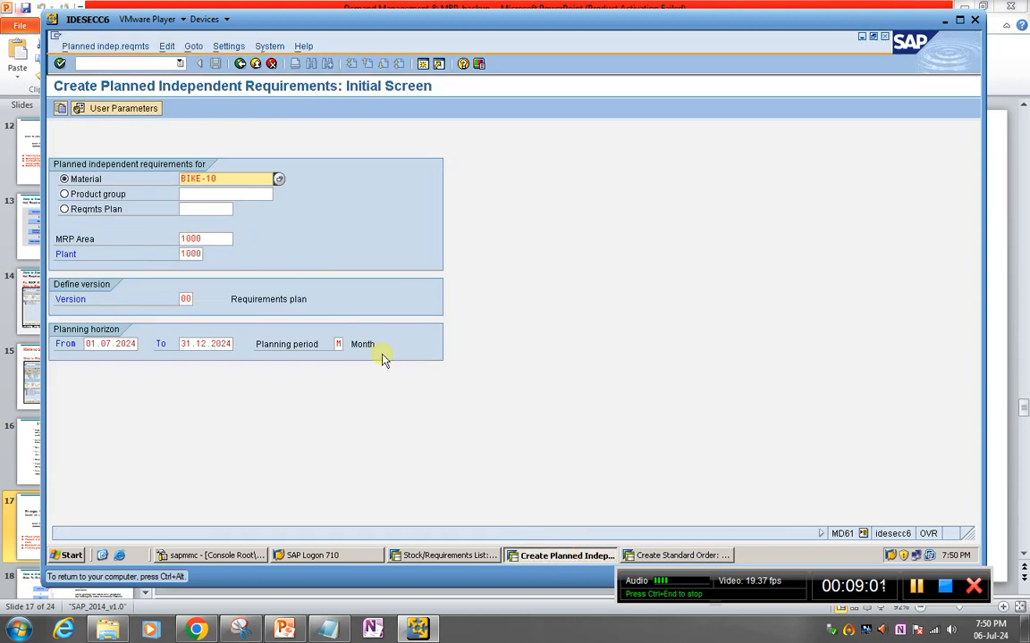
{"action": "left_click", "coordinate": [466, 555]}
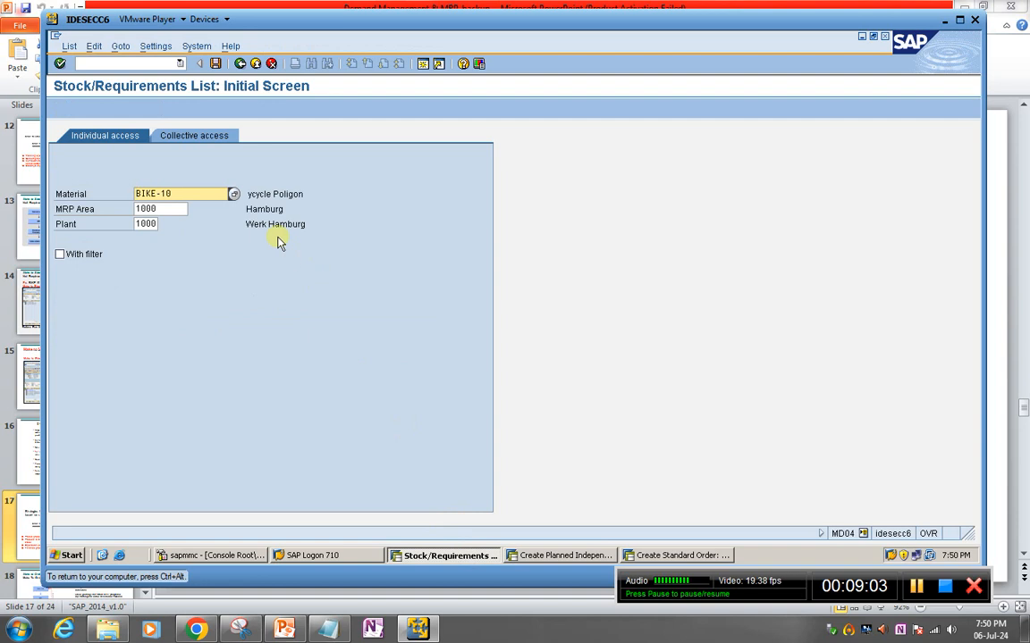
{"action": "key", "text": "Return"}
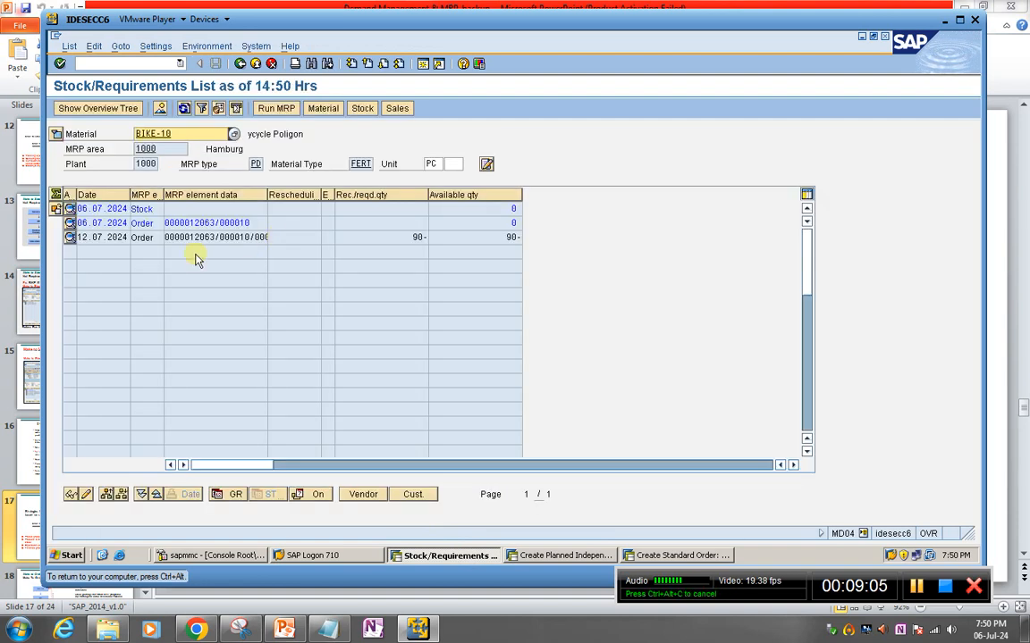
{"action": "left_click", "coordinate": [277, 223]}
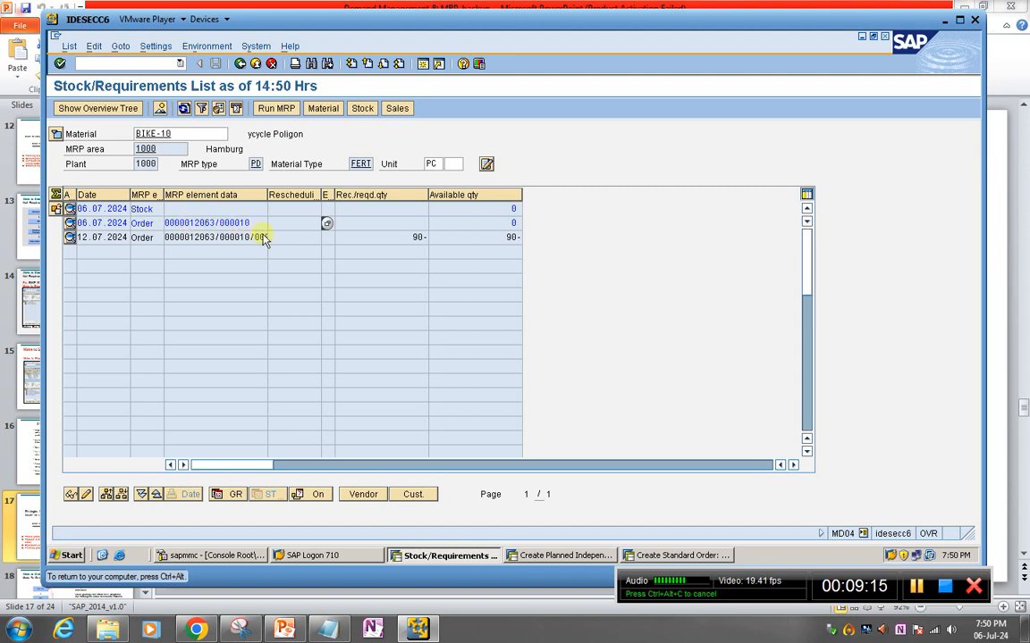
{"action": "left_click_drag", "start_coordinate": [267, 197], "coordinate": [288, 199]}
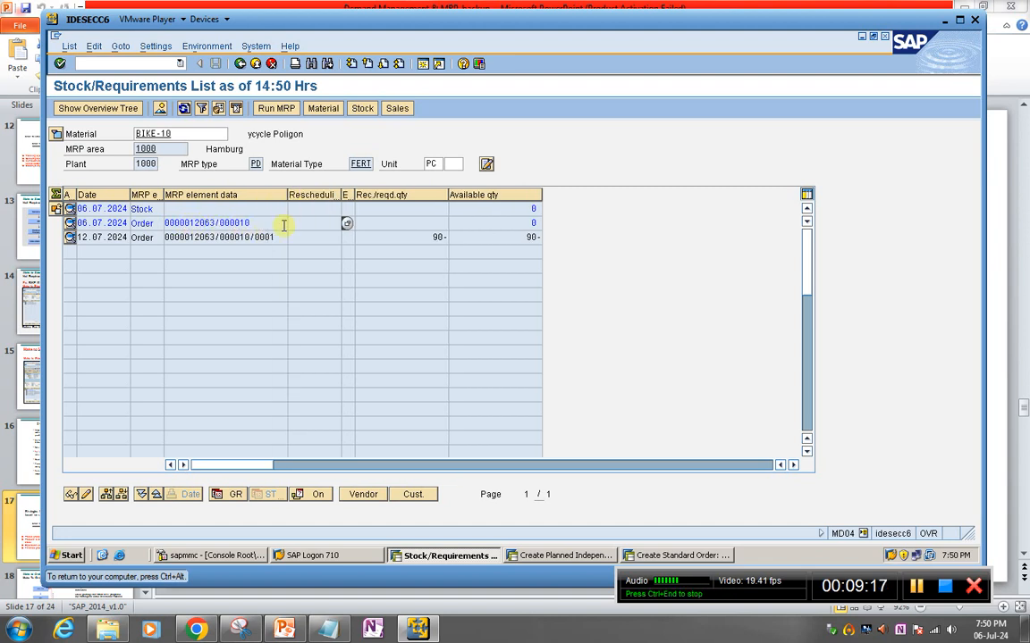
{"action": "left_click", "coordinate": [454, 239]}
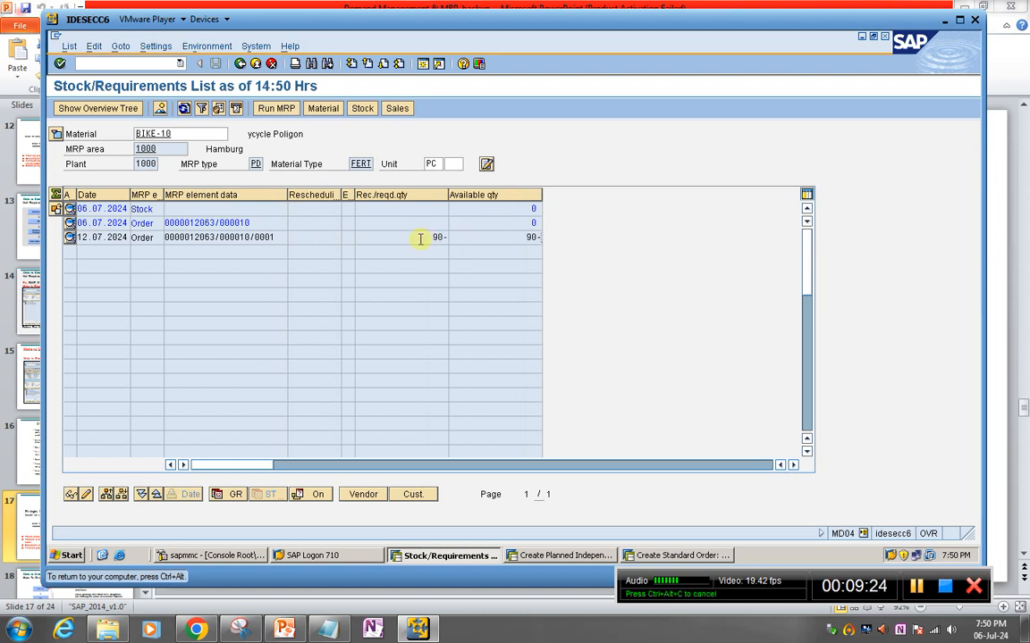
- Switch to the PowerPoint deck and review the BIKE-10 example slides for make-to-stock (10) and Make To Order Production (20)
{"action": "key", "text": "ctrl+alt"}
{"action": "left_click", "coordinate": [285, 631]}
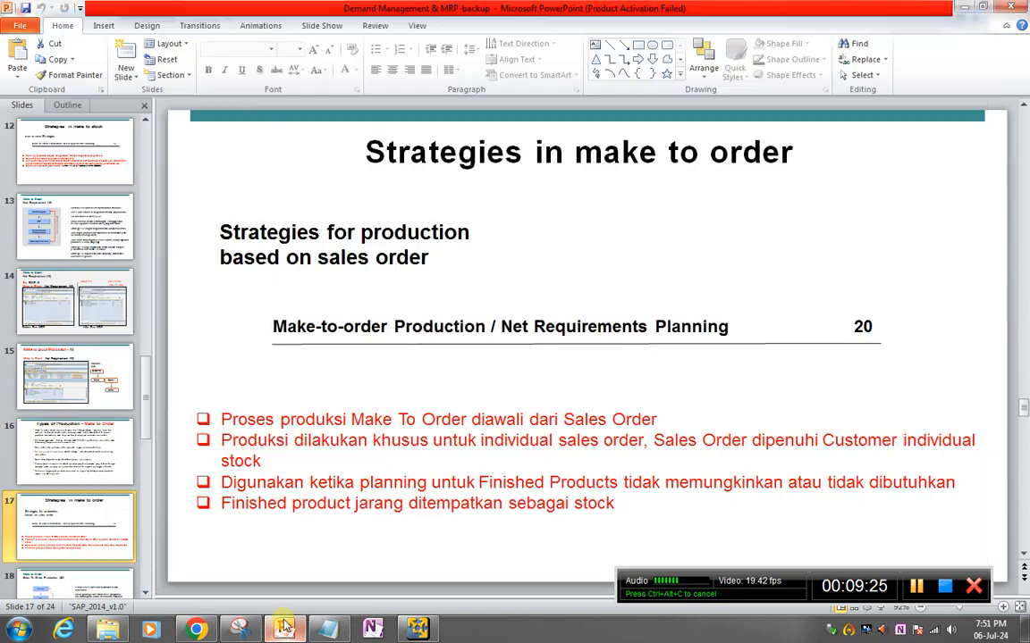
{"action": "left_click", "coordinate": [51, 313]}
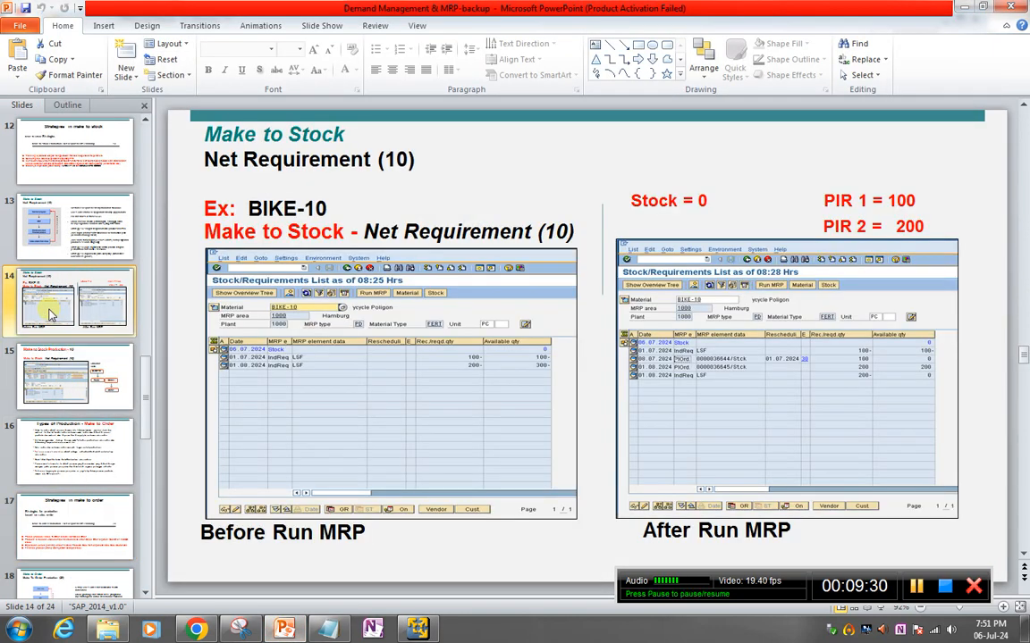
{"action": "scroll", "coordinate": [53, 447], "scroll_direction": "down", "scroll_amount": 3}
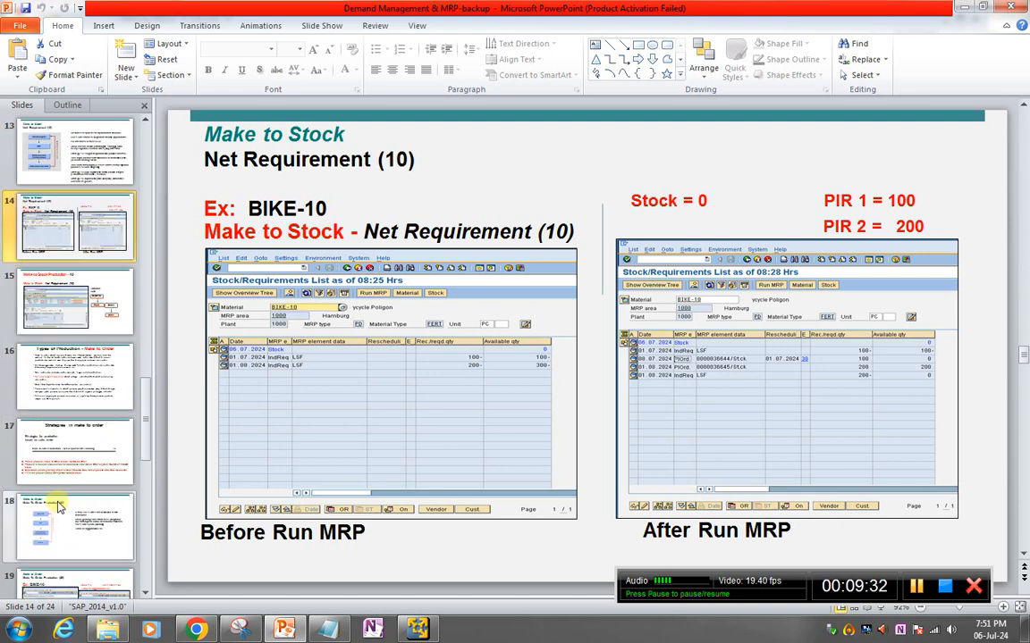
{"action": "left_click", "coordinate": [49, 426]}
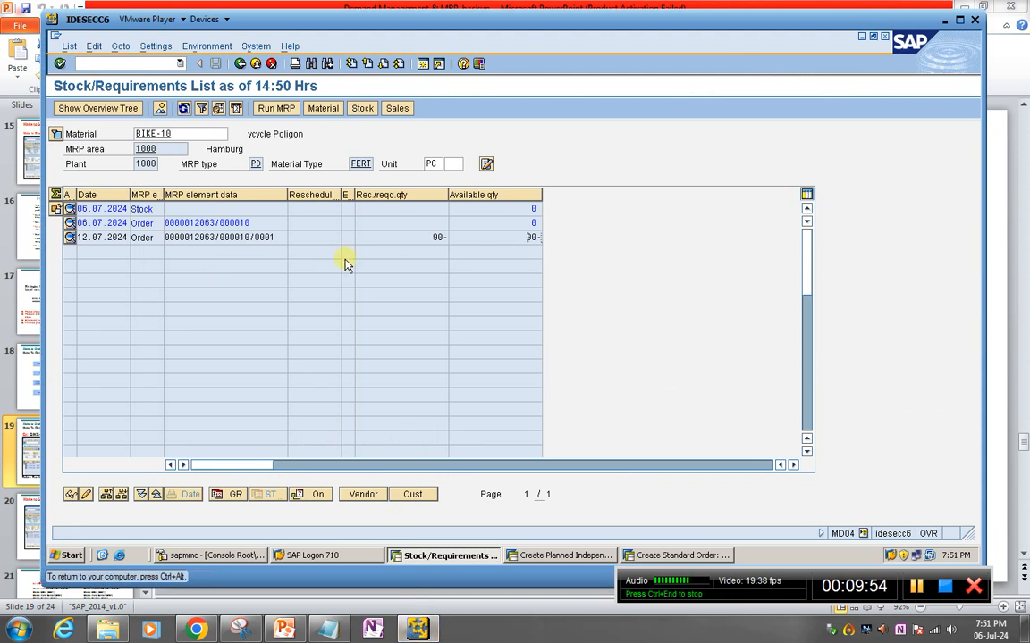
- Run single-item, multi-level MRP for BIKE-10 in plant 1000 with processing key NETCH and refresh the stock/requirements list
{"action": "left_click", "coordinate": [277, 108]}
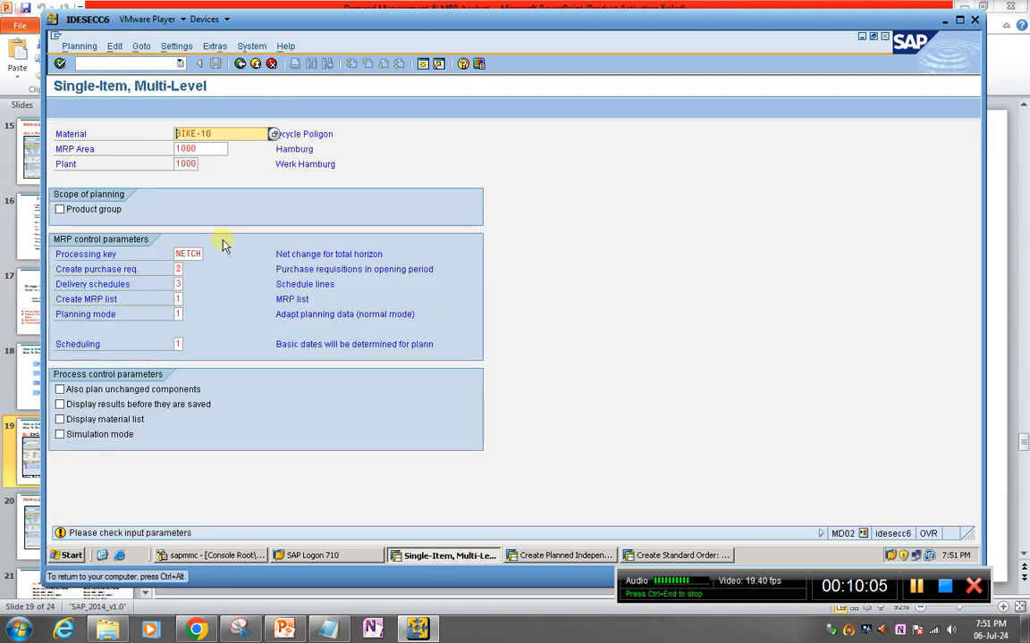
{"action": "key", "text": "Return"}
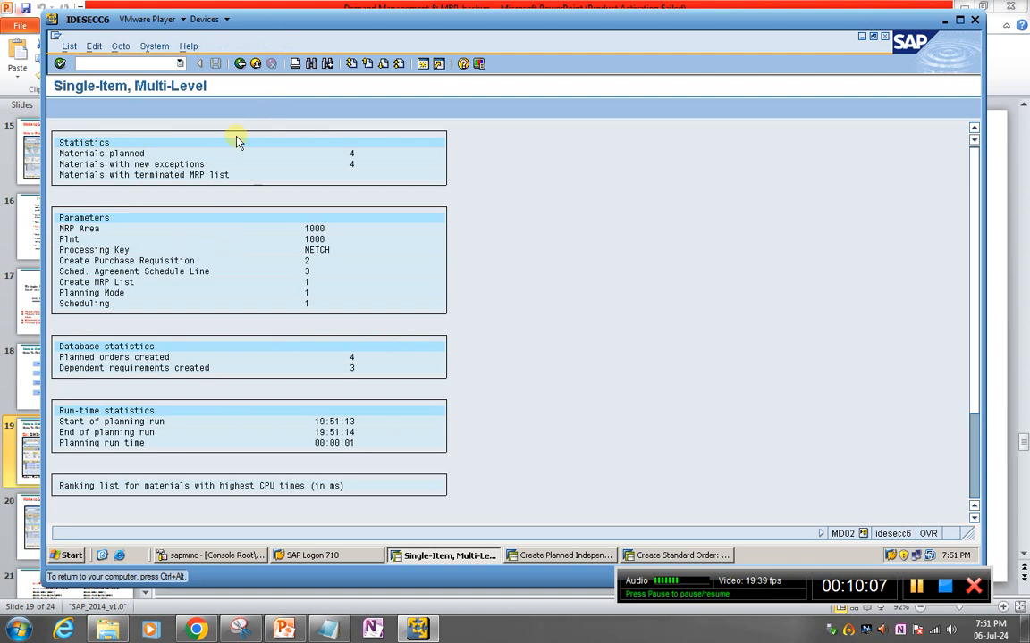
{"action": "left_click", "coordinate": [240, 64]}
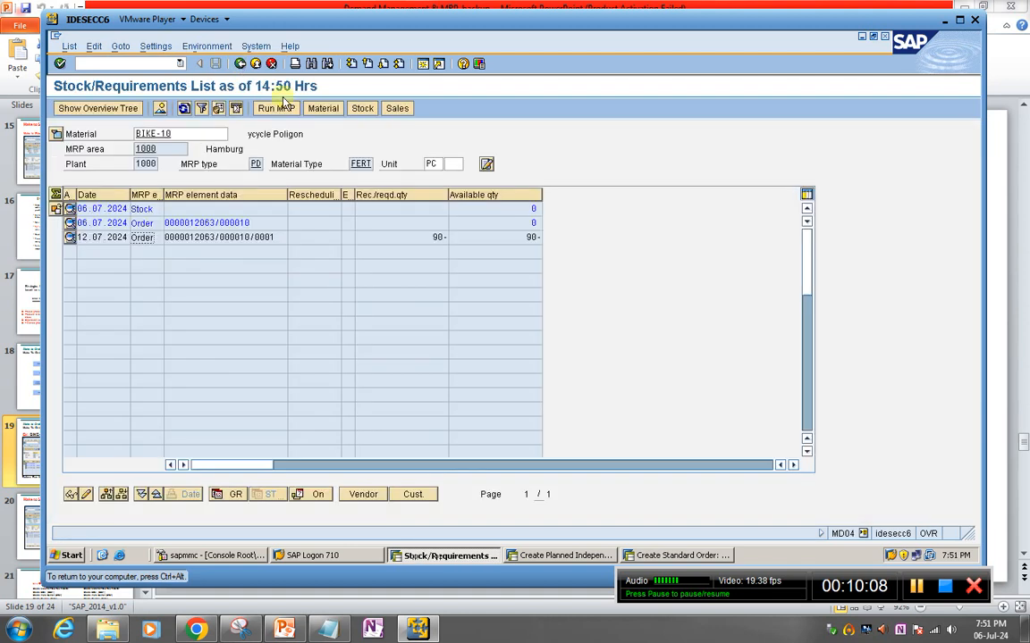
{"action": "left_click", "coordinate": [184, 108]}
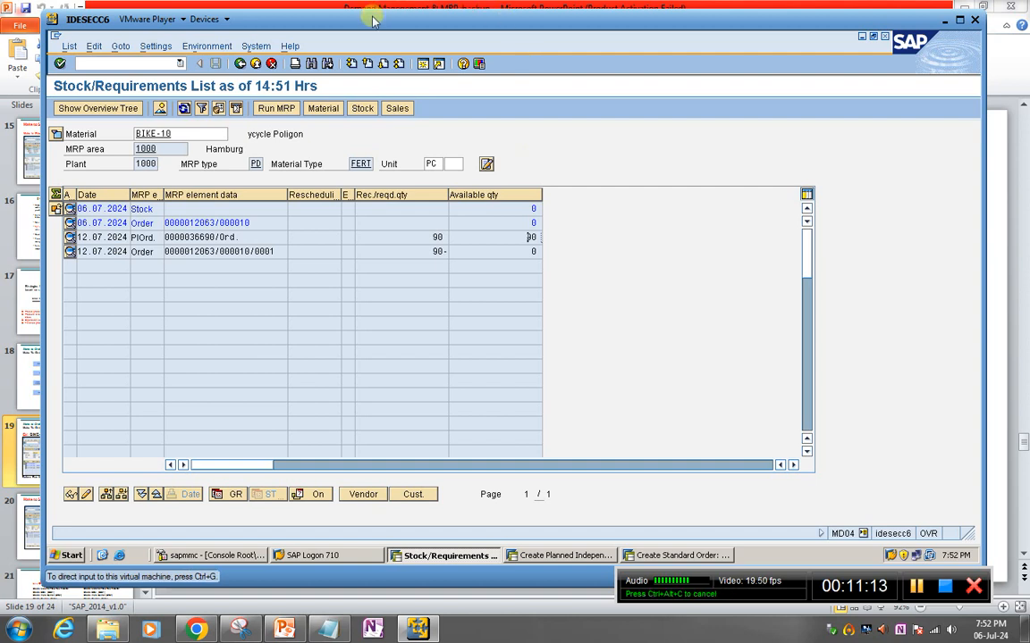
- Review slides 19 and 20 of the PowerPoint deck on strategy 20 and the BIKE-10 BOM structure, and return to SAP
{"action": "left_click", "coordinate": [26, 421]}
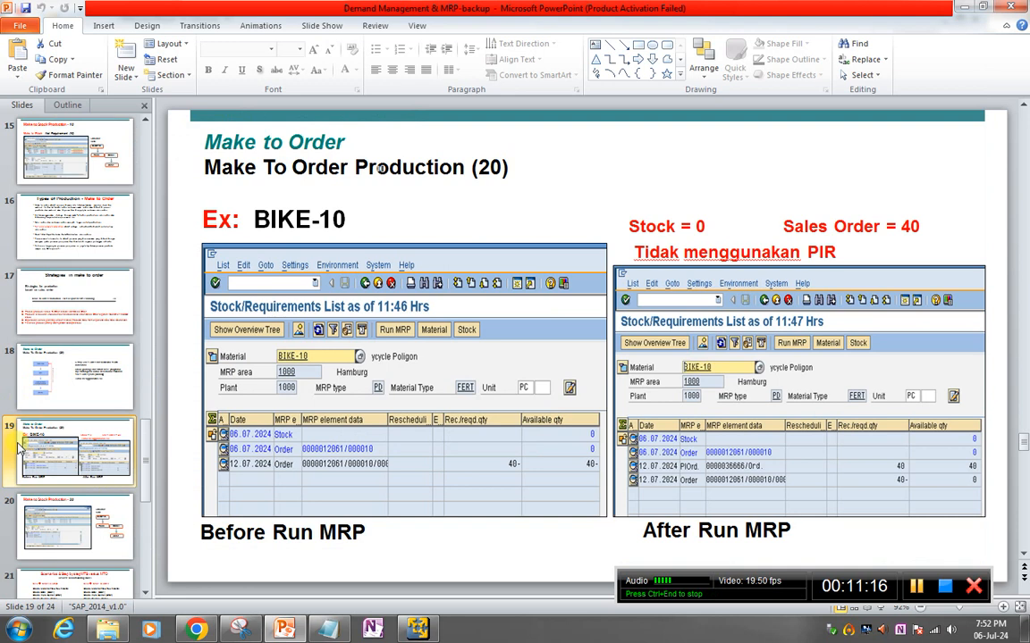
{"action": "left_click", "coordinate": [60, 531]}
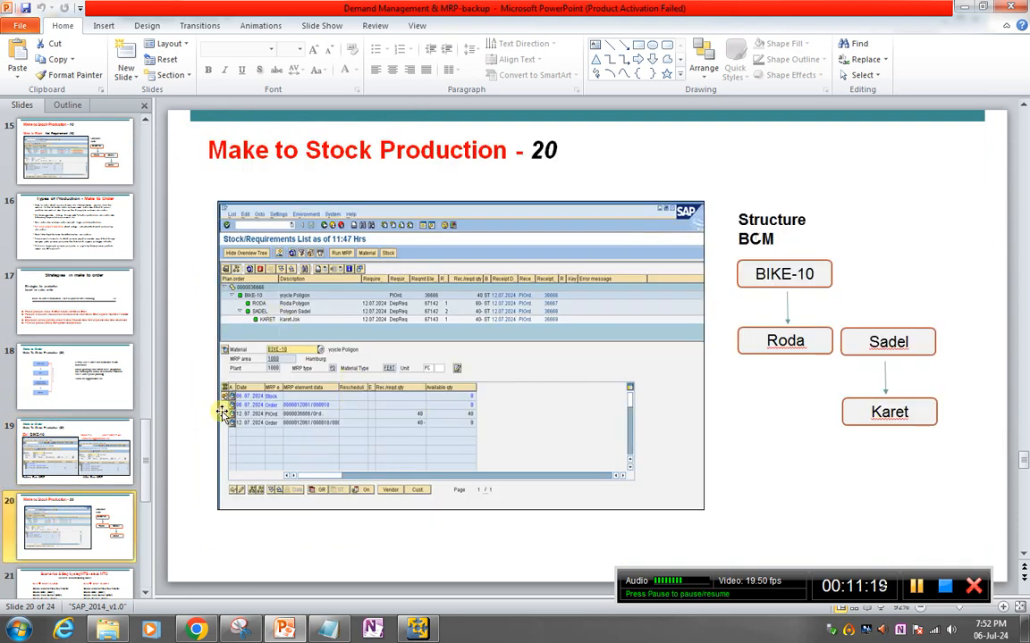
{"action": "mouse_move", "coordinate": [417, 629]}
{"action": "left_click", "coordinate": [420, 533]}
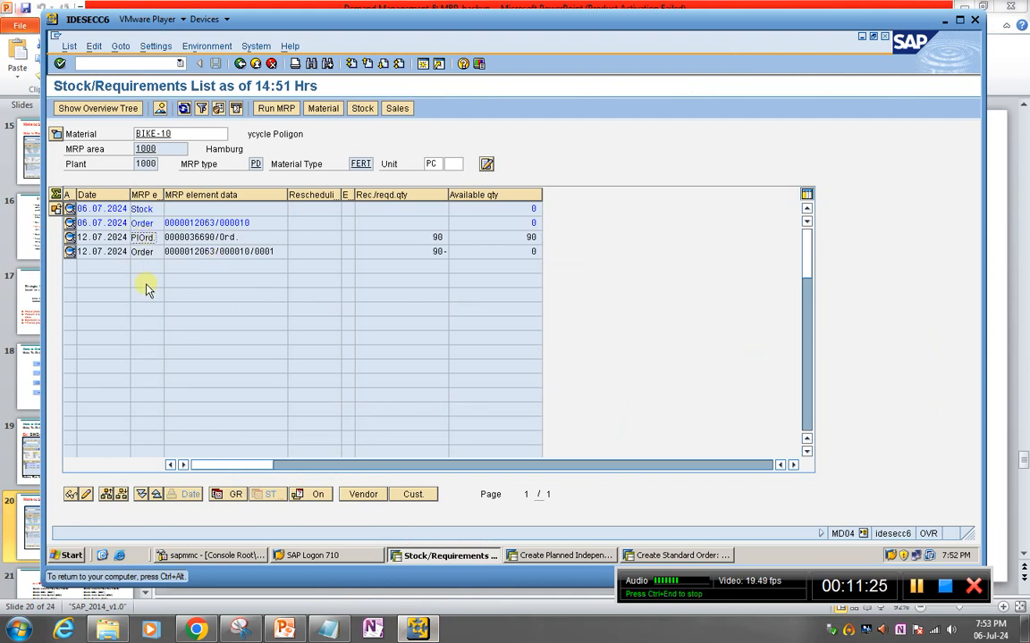
- Examine the pegged requirements and the multi-level order tree of BIKE-10's planned order
{"action": "left_click", "coordinate": [107, 494]}
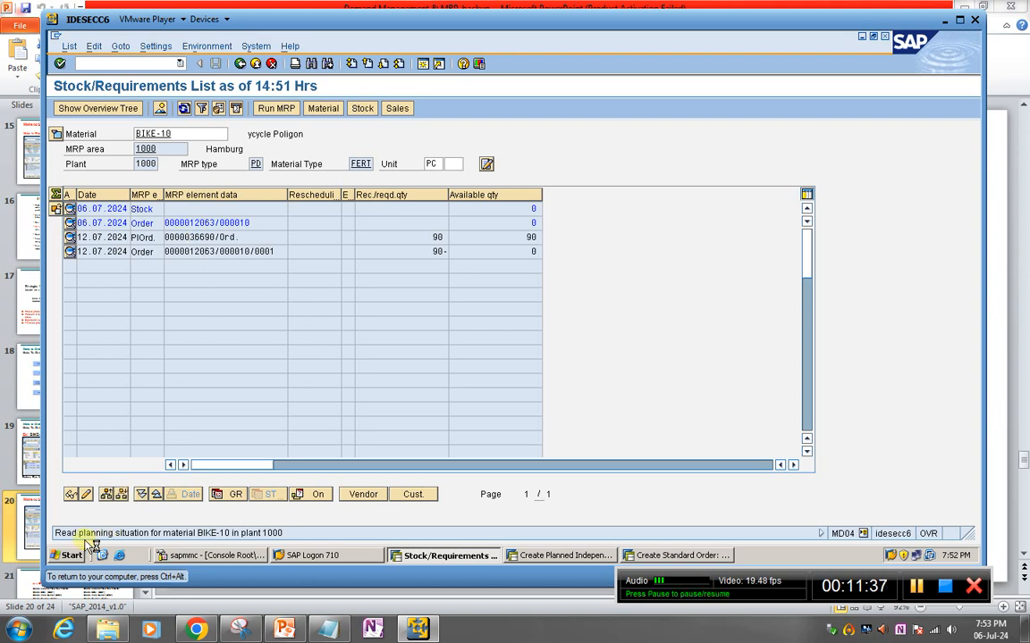
{"action": "left_click", "coordinate": [73, 494]}
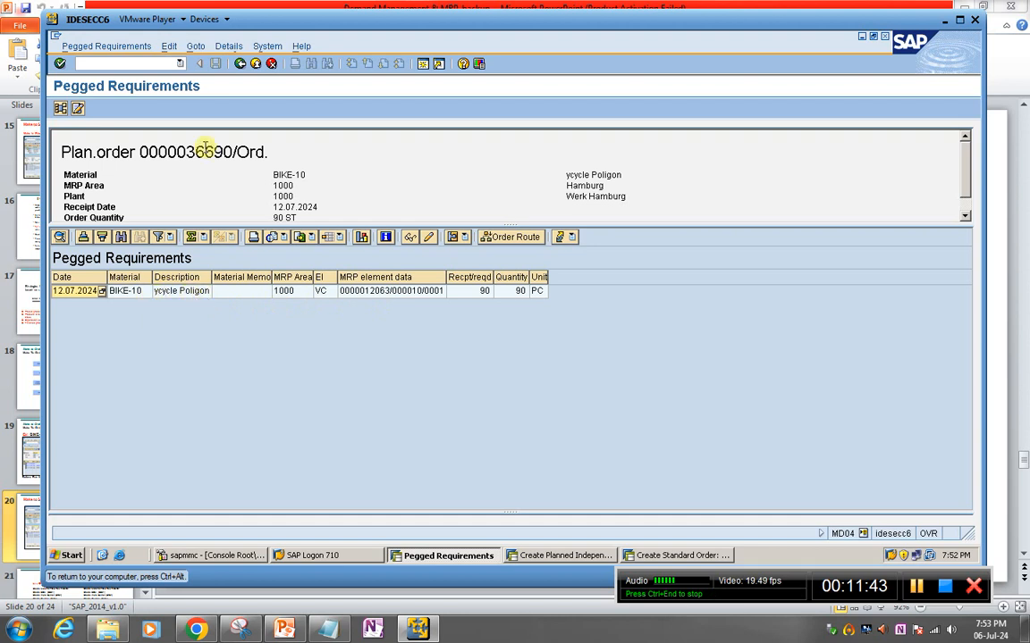
{"action": "left_click", "coordinate": [239, 64]}
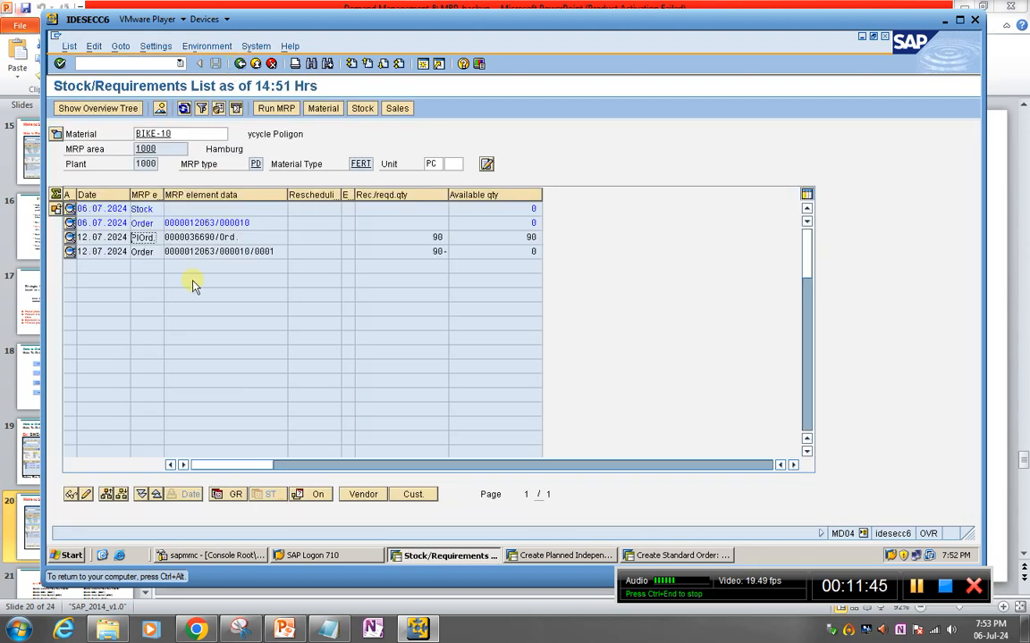
{"action": "left_click", "coordinate": [142, 492]}
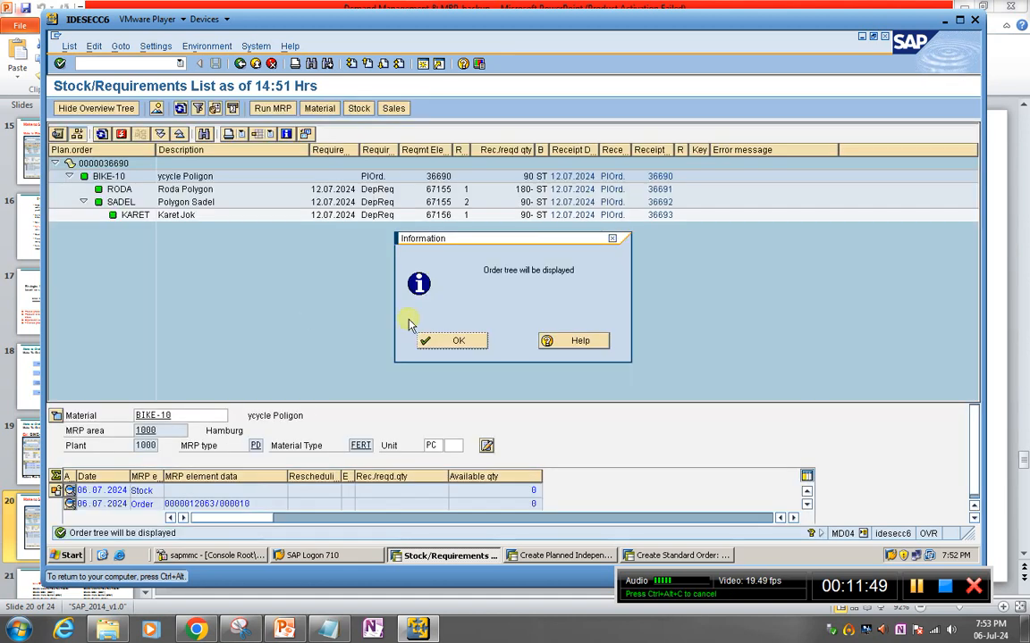
{"action": "left_click", "coordinate": [454, 340]}
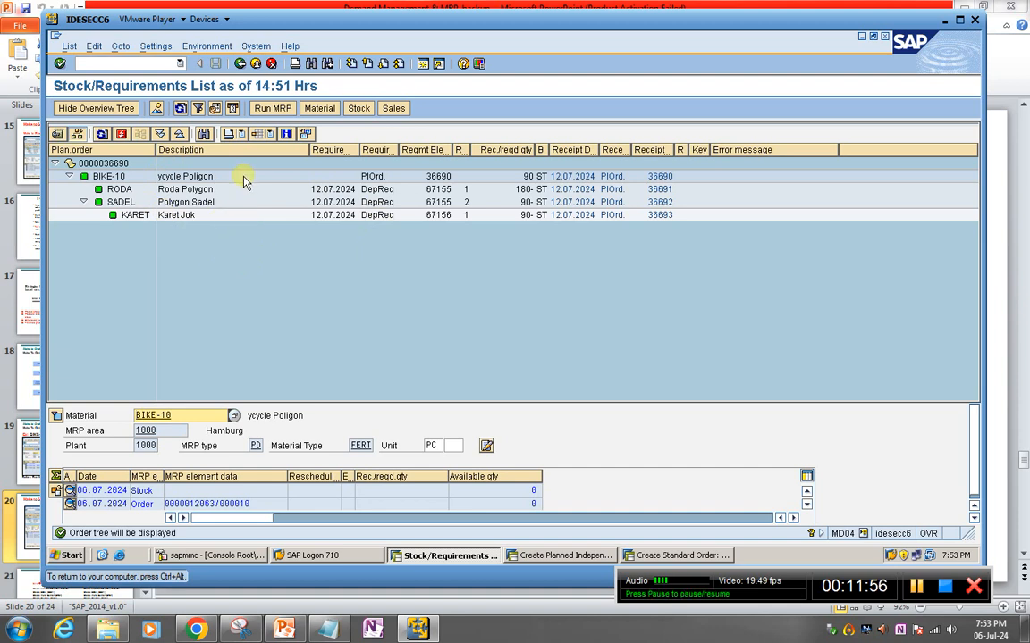
- Switch back to the PowerPoint deck and move on to slide 22 about Planning With Final Assembly (40)
{"action": "left_click", "coordinate": [284, 629]}
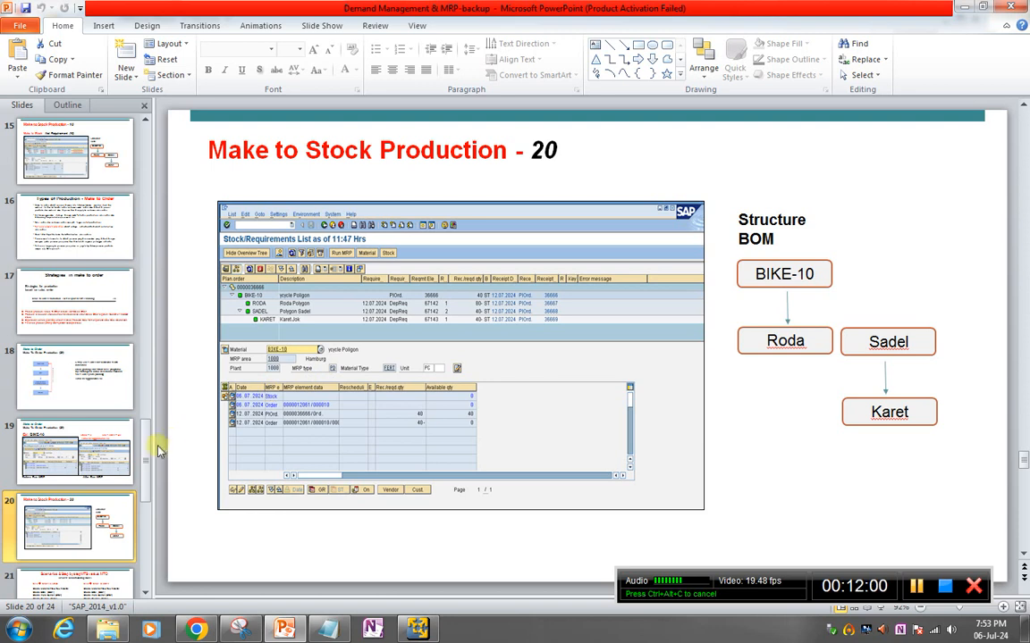
{"action": "scroll", "coordinate": [138, 470], "scroll_direction": "down", "scroll_amount": 1}
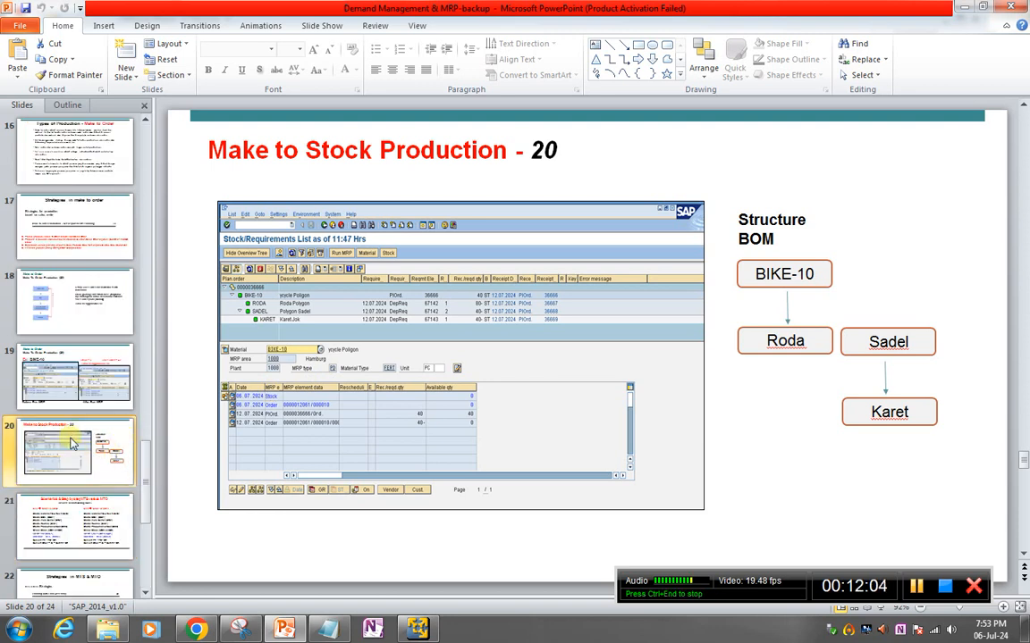
{"action": "left_click", "coordinate": [67, 518]}
{"action": "left_click", "coordinate": [69, 468]}
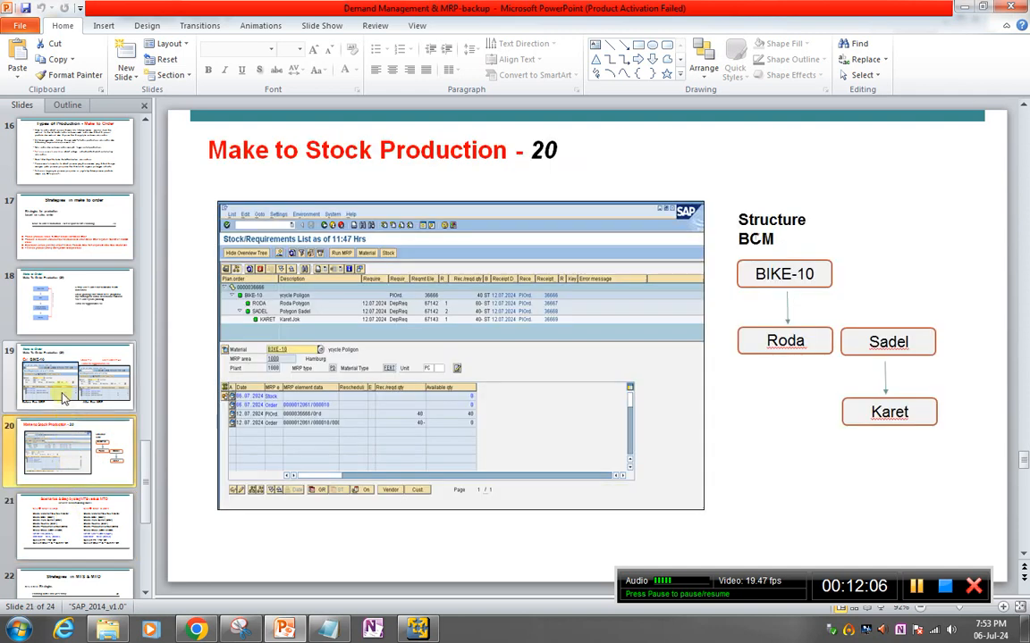
{"action": "left_click", "coordinate": [63, 398]}
{"action": "left_click", "coordinate": [68, 445]}
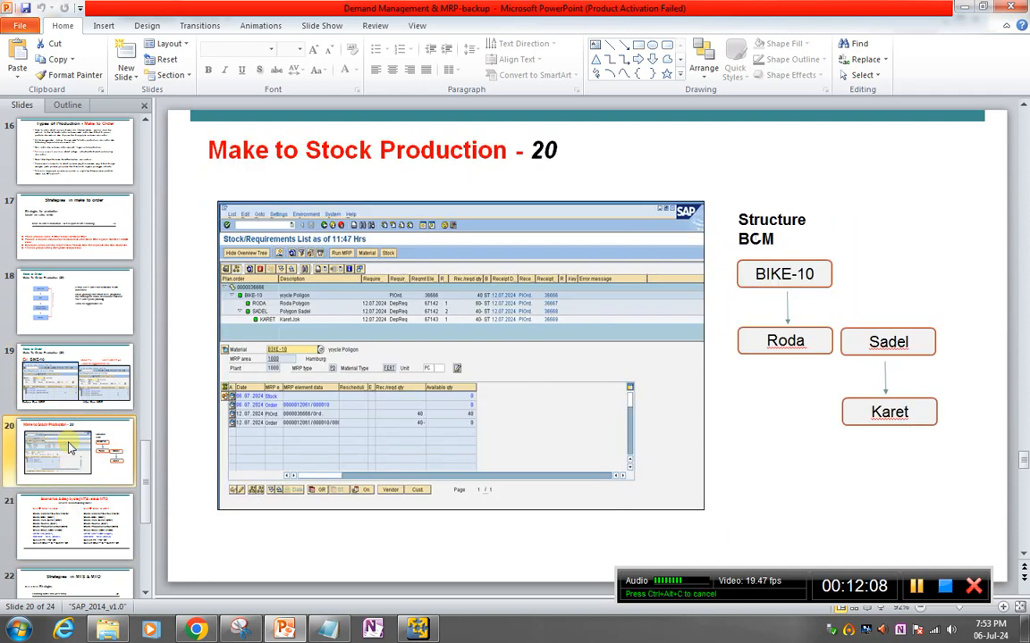
{"action": "scroll", "coordinate": [70, 446], "scroll_direction": "down", "scroll_amount": 1}
{"action": "left_click", "coordinate": [69, 517]}
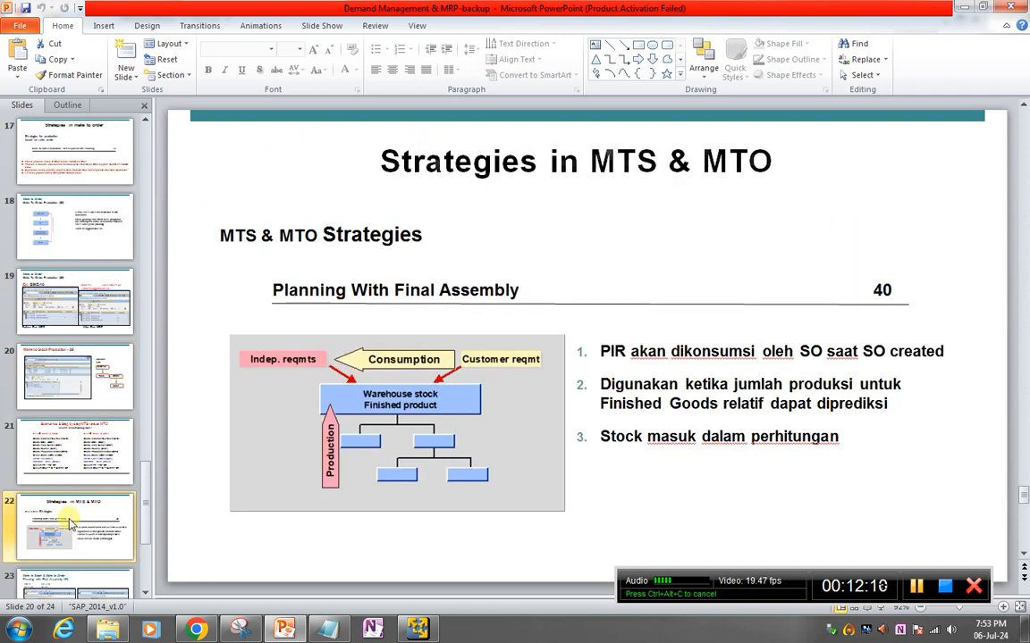
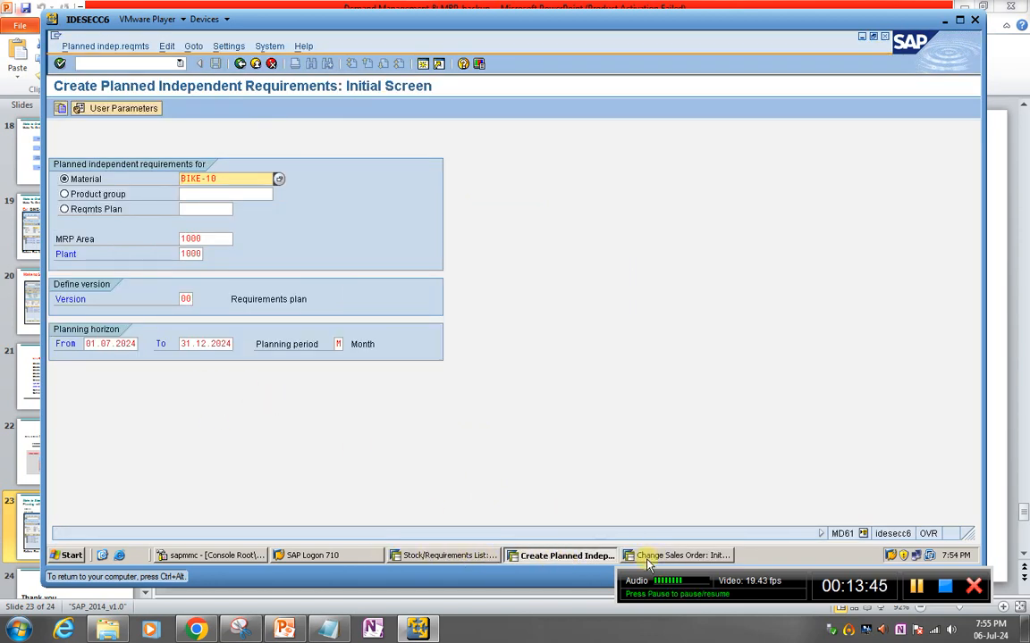
- Open material BIKE-10 for changing in a new MM02 session, with MRP views 1 to 4 for plant 1000
{"action": "left_click", "coordinate": [436, 556]}
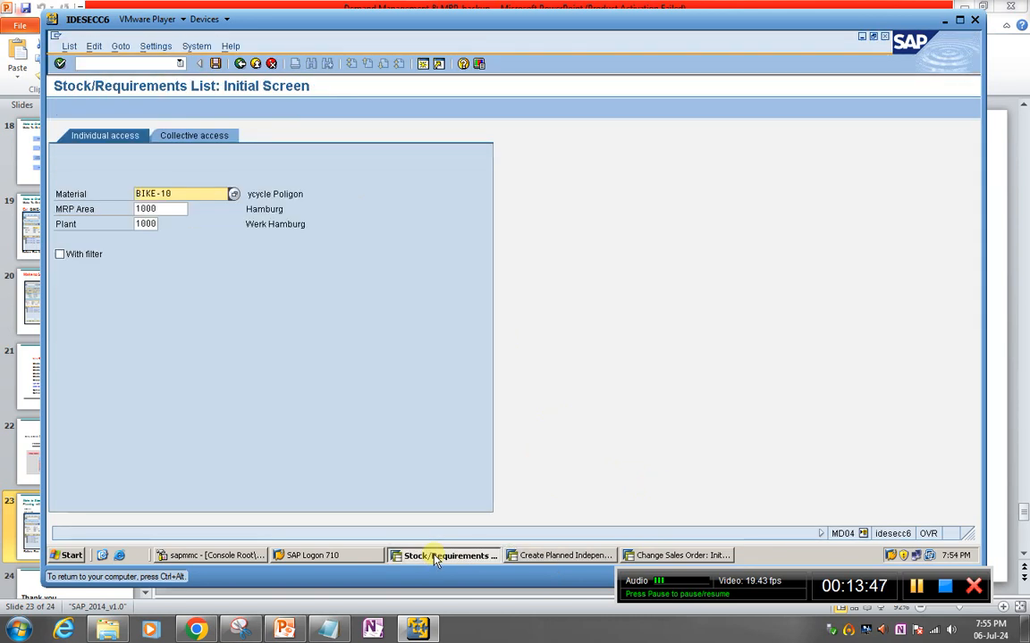
{"action": "left_click", "coordinate": [547, 556]}
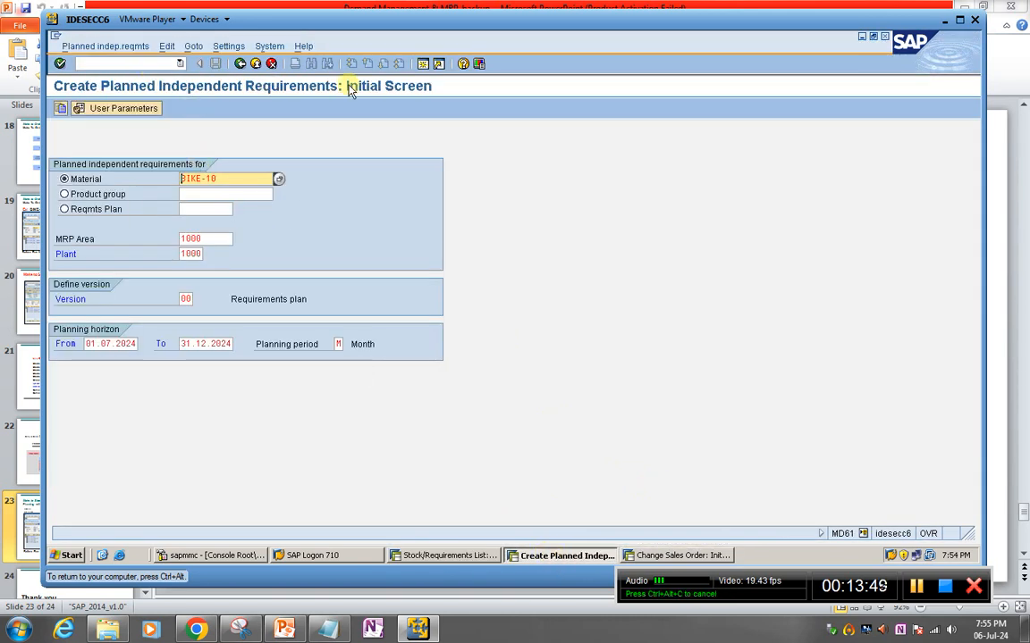
{"action": "left_click", "coordinate": [423, 64]}
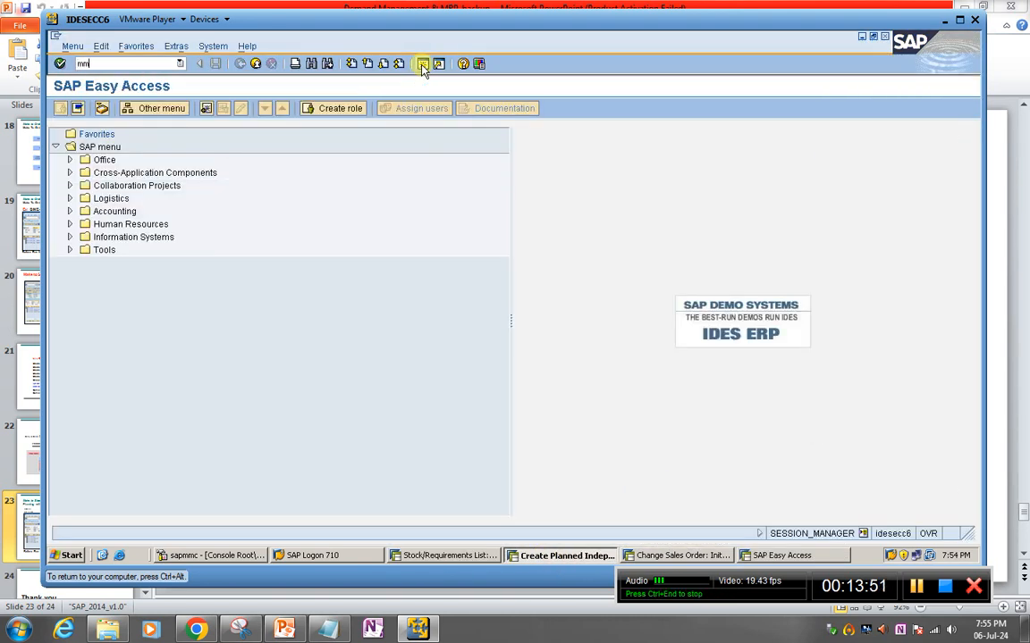
{"action": "type", "text": "mm02"}
{"action": "key", "text": "Return"}
{"action": "key", "text": "Return"}
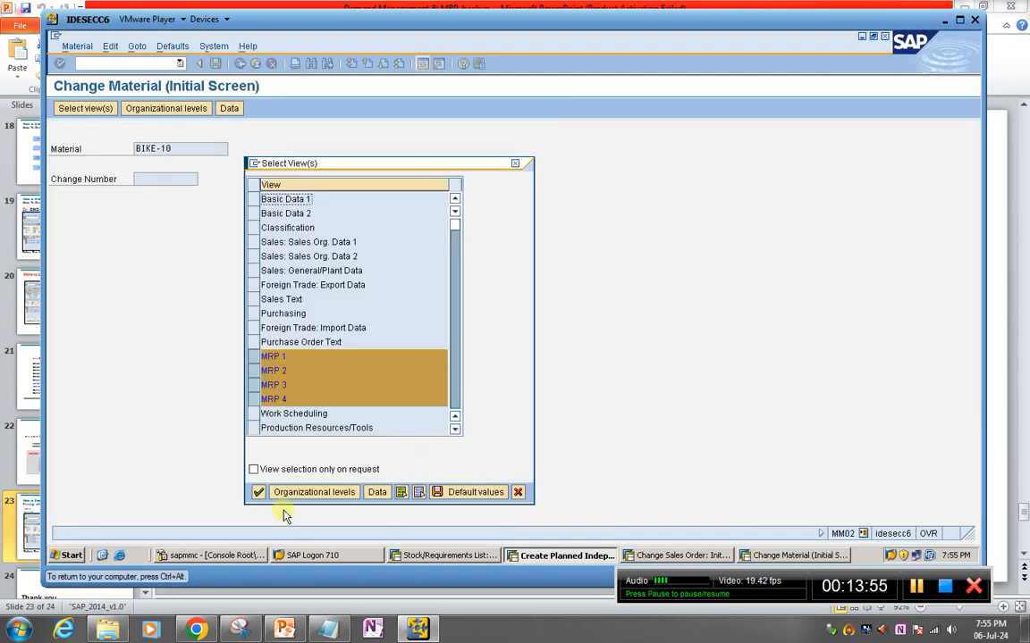
{"action": "left_click", "coordinate": [258, 492]}
{"action": "type", "text": "1000"}
{"action": "key", "text": "Return"}
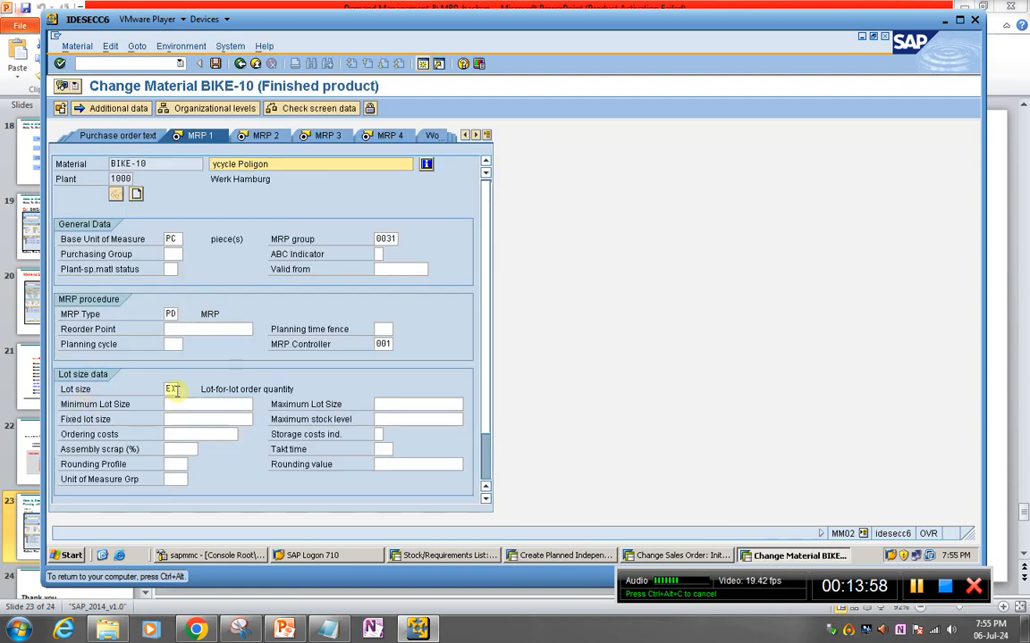
- Set BIKE-10's strategy group to 40, Planning with final assembly, and save the material
{"action": "left_click", "coordinate": [340, 134]}
{"action": "left_click", "coordinate": [168, 284]}
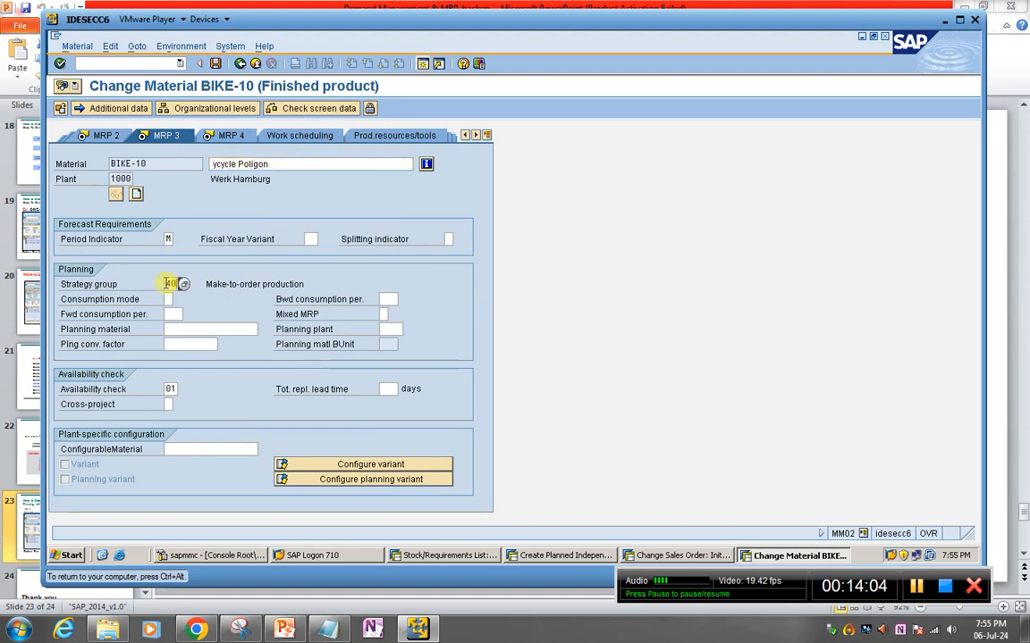
{"action": "key", "text": "Return"}
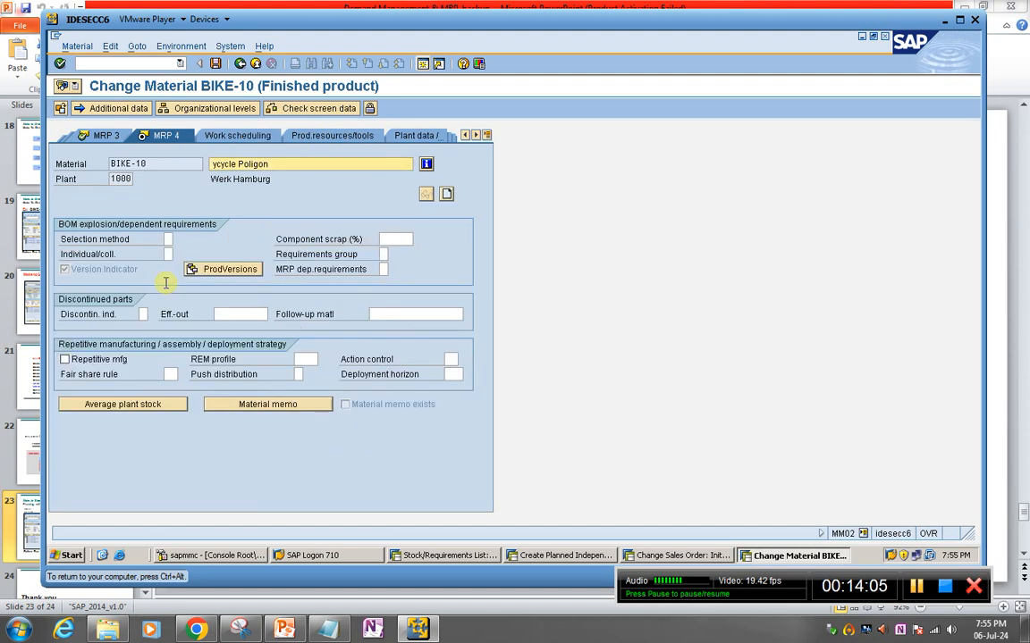
{"action": "left_click", "coordinate": [107, 136]}
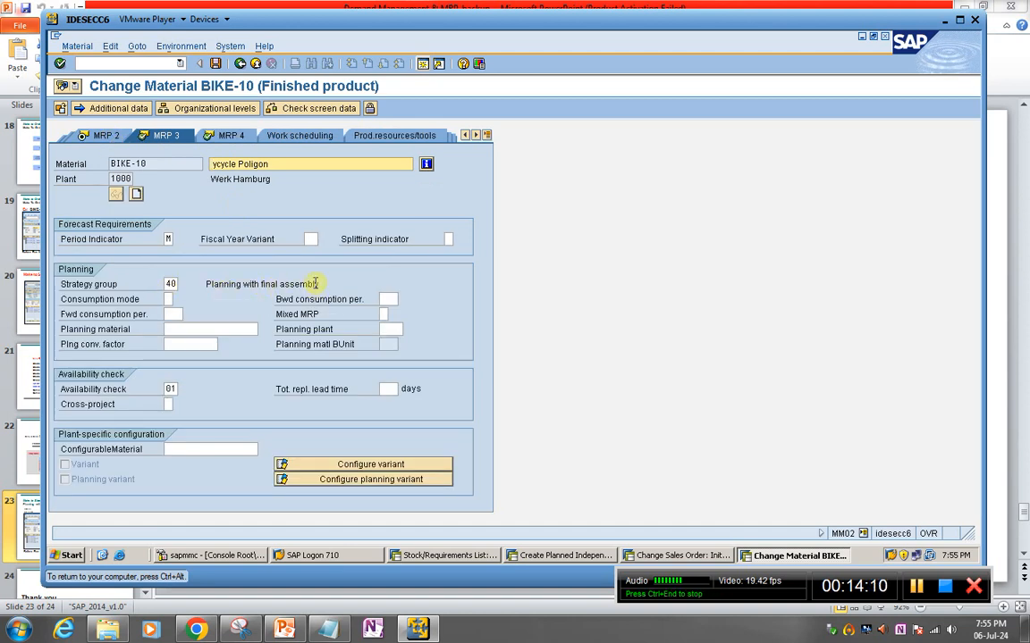
{"action": "left_click", "coordinate": [213, 64]}
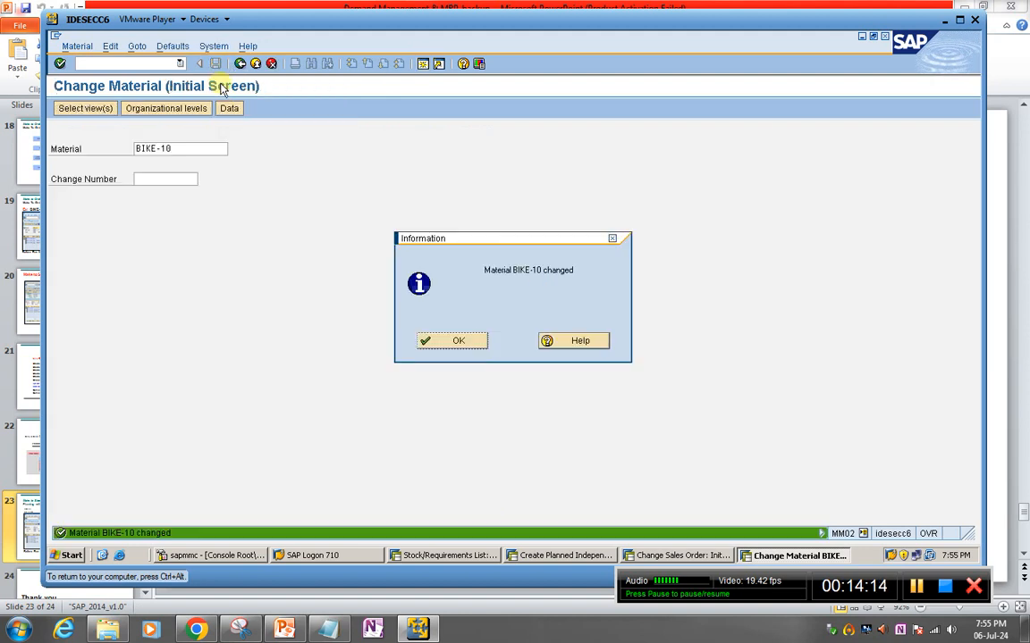
{"action": "left_click", "coordinate": [451, 342]}
- Try to open BIKE-10's planning table from the existing planned independent requirements session
{"action": "left_click", "coordinate": [423, 554]}
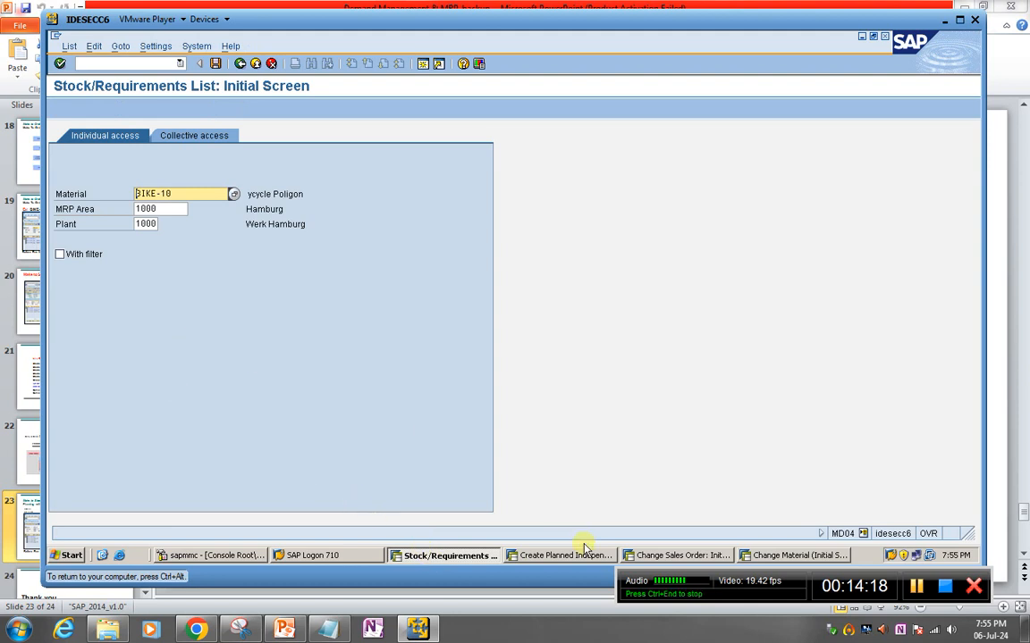
{"action": "left_click", "coordinate": [563, 555]}
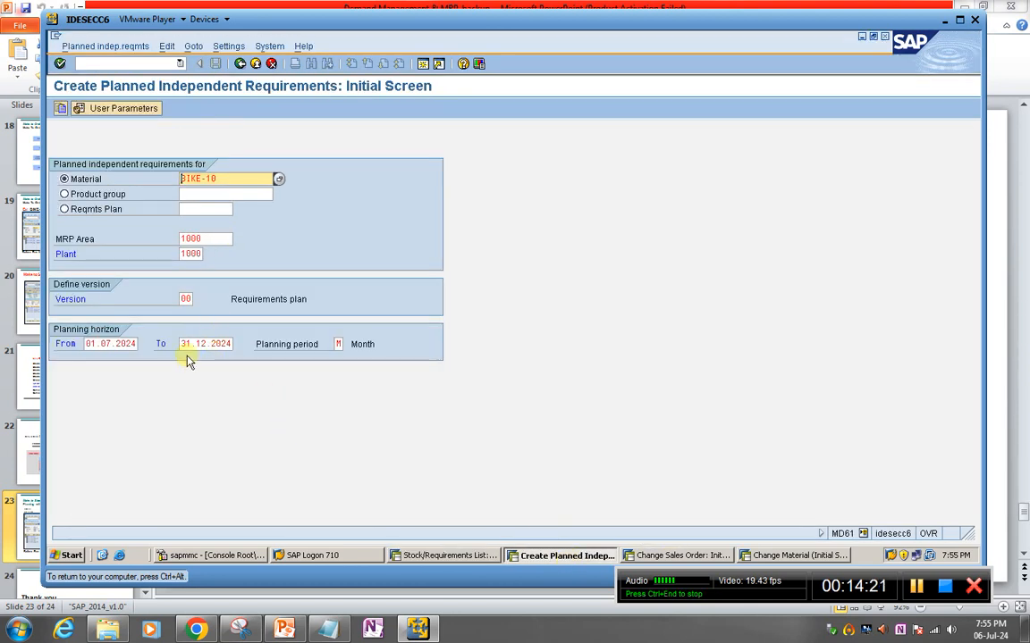
{"action": "left_click_drag", "start_coordinate": [179, 345], "coordinate": [361, 333]}
{"action": "key", "text": "Delete"}
{"action": "key", "text": "Down"}
{"action": "key", "text": "Return"}
{"action": "key", "text": "Return"}
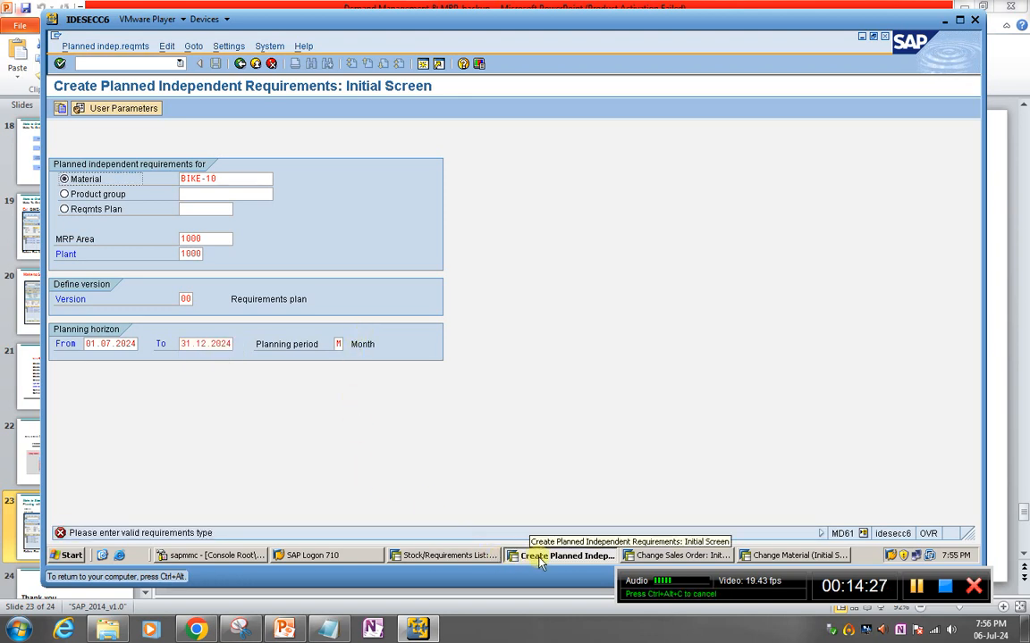
- Restart transaction MD61 and open BIKE-10's planning table with the planning horizon ending 31.12.2024
{"action": "left_click", "coordinate": [126, 63]}
{"action": "type", "text": "/"}
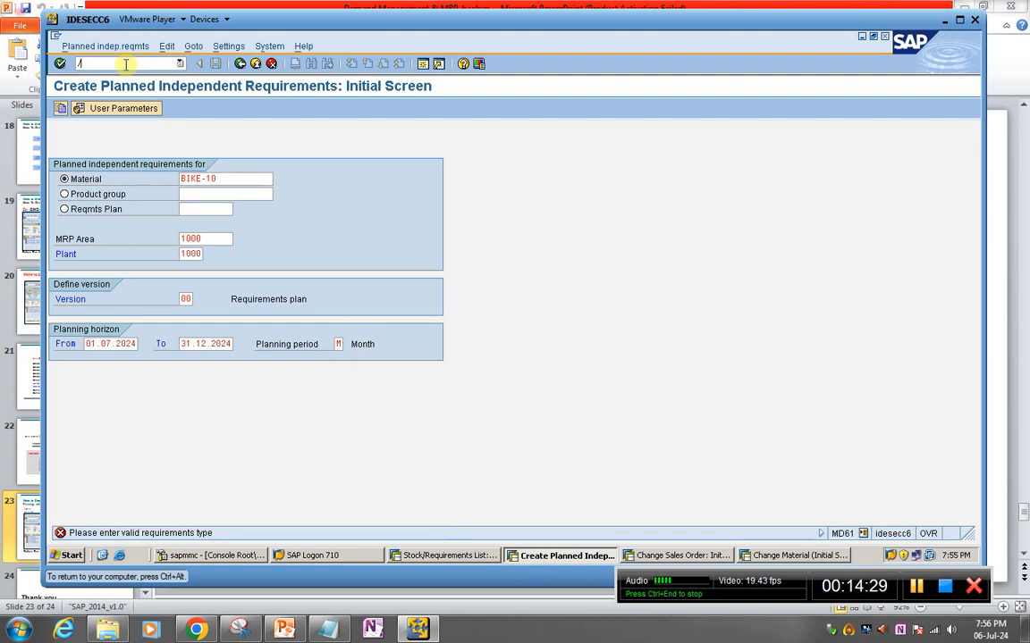
{"action": "type", "text": "n"}
{"action": "key", "text": "Return"}
{"action": "type", "text": "md61"}
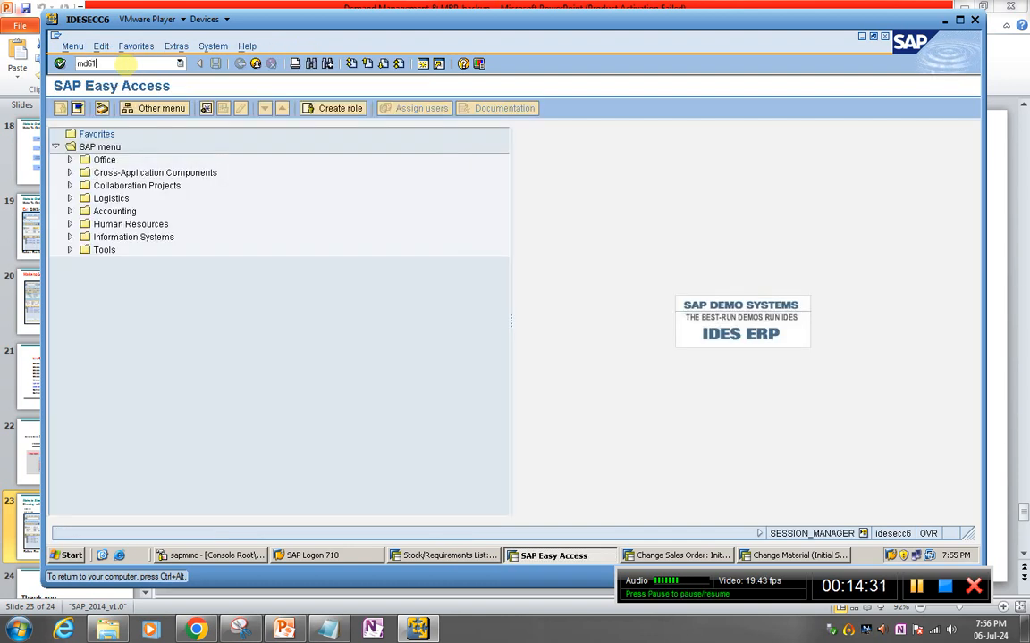
{"action": "key", "text": "Return"}
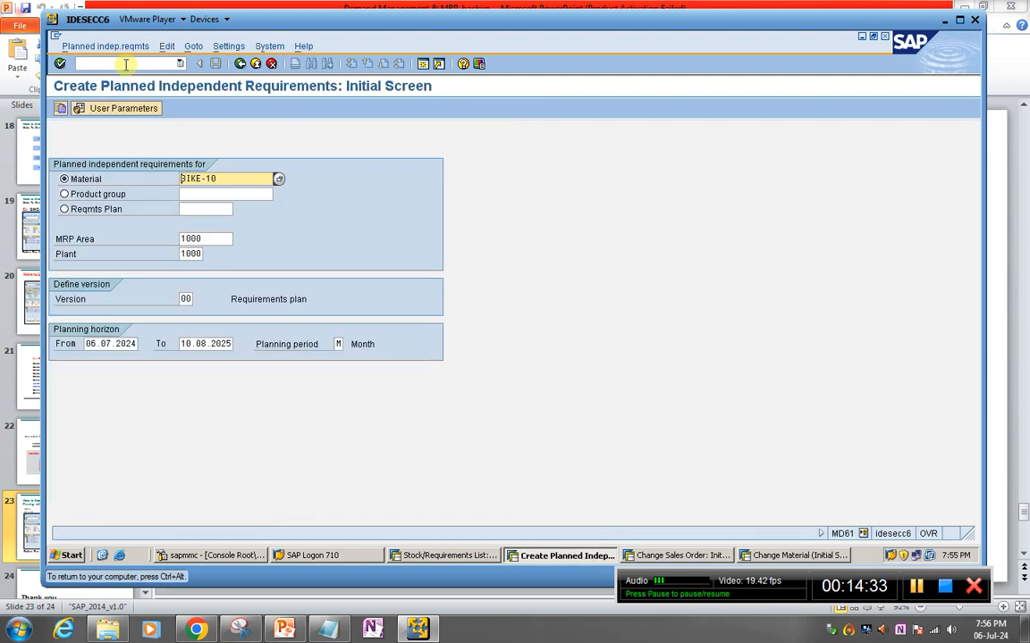
{"action": "left_click_drag", "start_coordinate": [183, 344], "coordinate": [350, 349]}
{"action": "type", "text": "31.12.2024"}
{"action": "key", "text": "Return"}
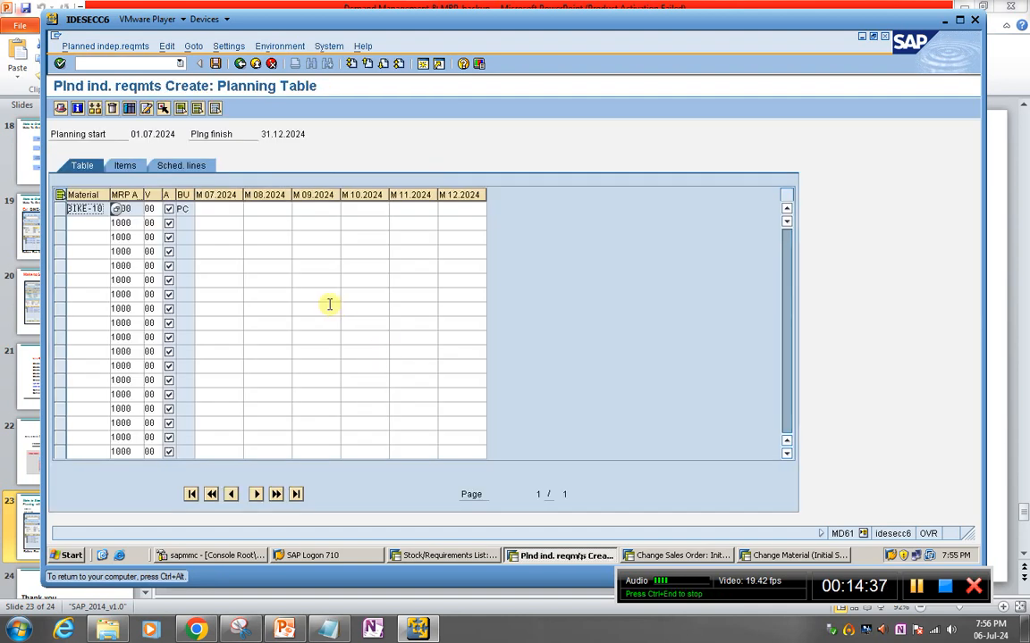
- Plan 100 pieces of BIKE-10 for 07.2024 and 200 for 08.2024, and save the requirements
{"action": "left_click", "coordinate": [214, 210]}
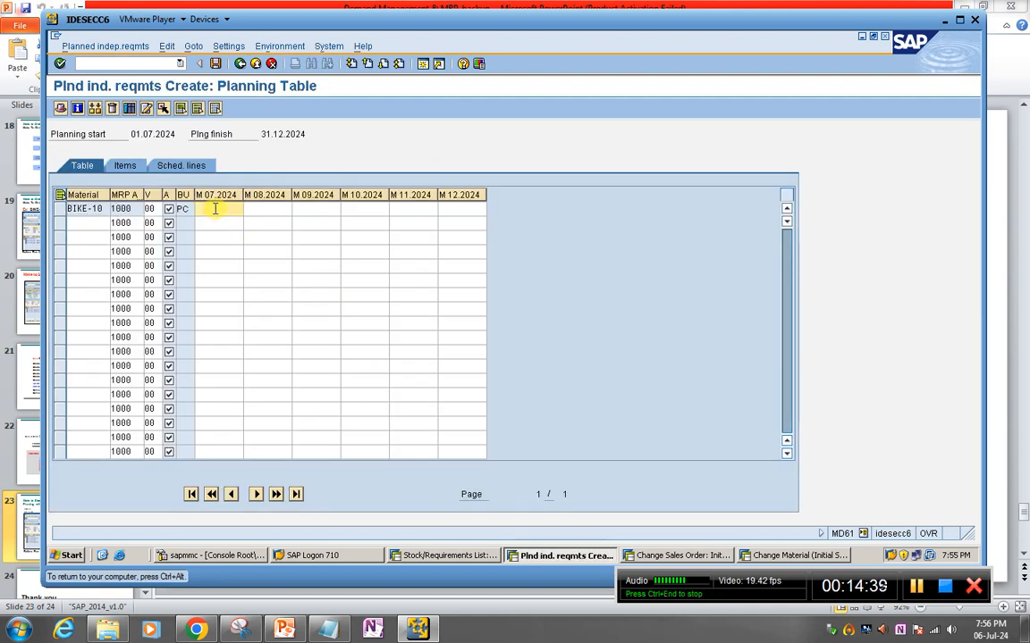
{"action": "type", "text": "100"}
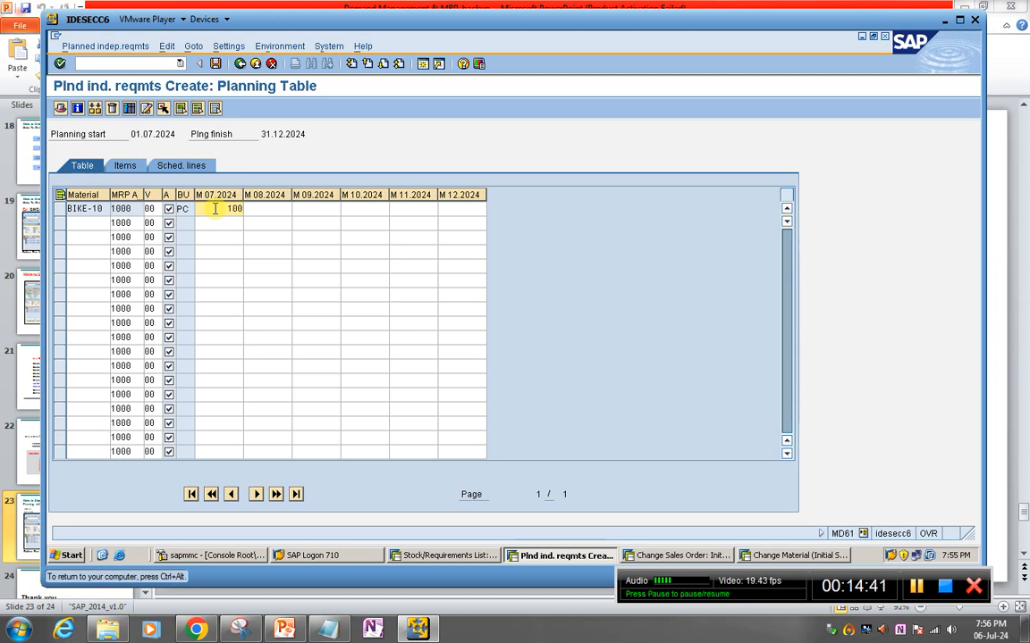
{"action": "left_click", "coordinate": [264, 209]}
{"action": "type", "text": "100"}
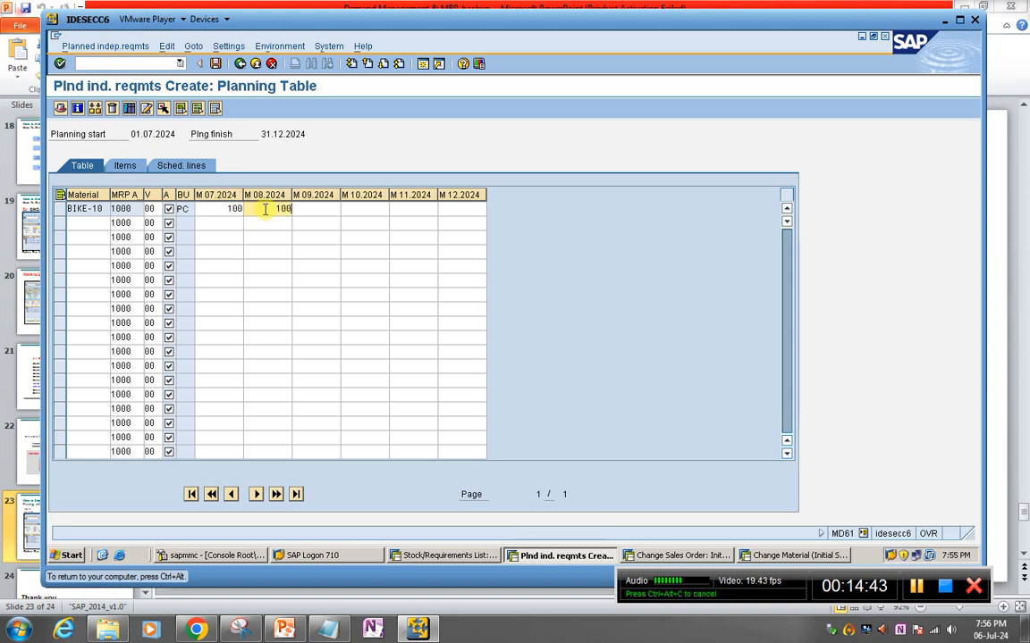
{"action": "key", "text": "BackSpace"}
{"action": "type", "text": "200"}
{"action": "left_click", "coordinate": [215, 63]}
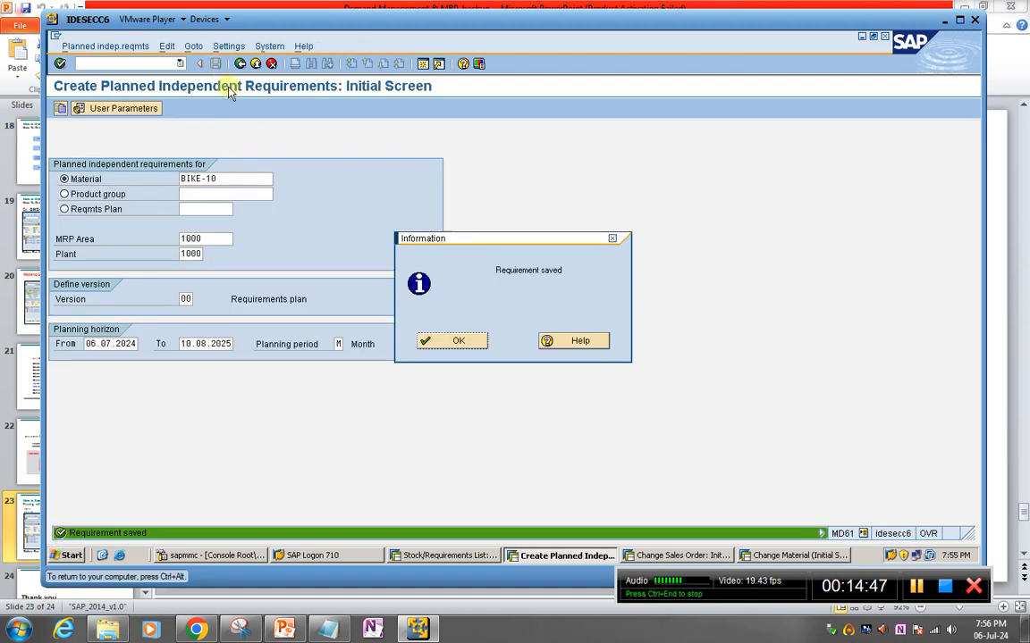
{"action": "left_click", "coordinate": [449, 342]}
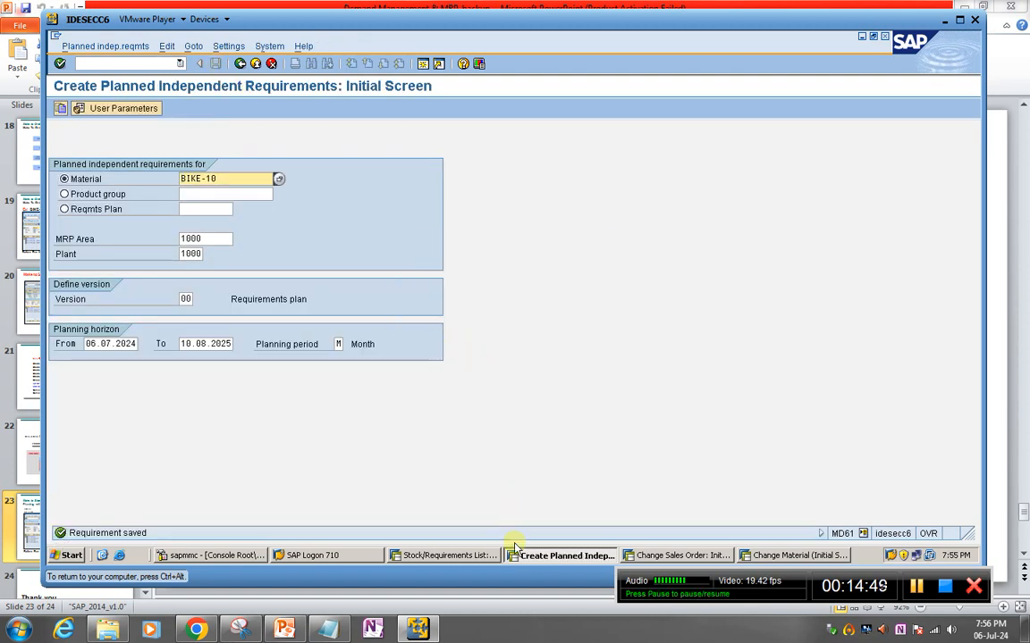
- Open the existing standard sales order for changing, and display BIKE-10's stock/requirements list in its own session
{"action": "left_click", "coordinate": [657, 555]}
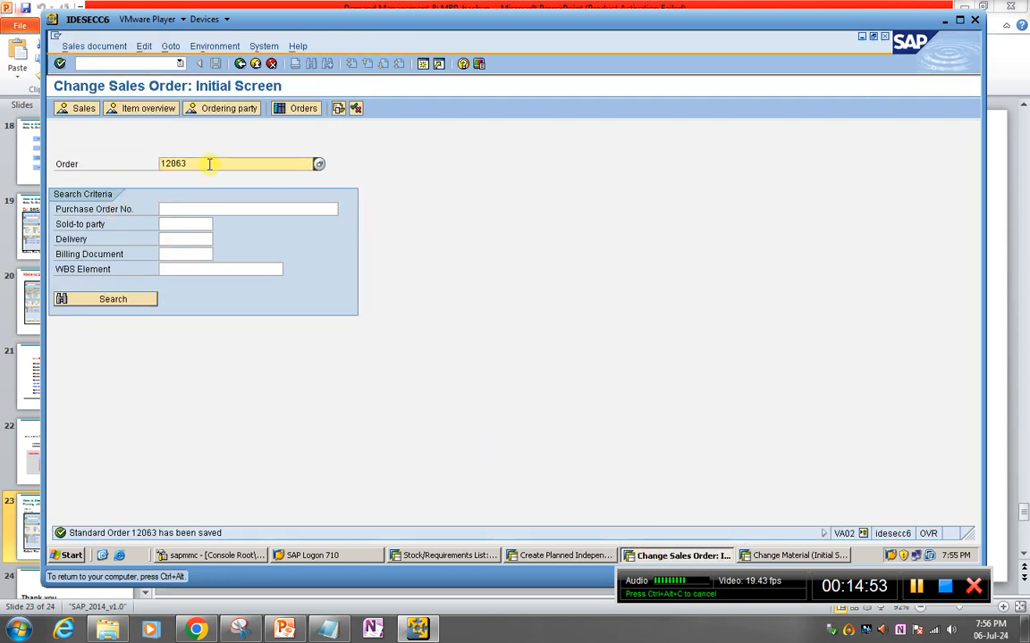
{"action": "key", "text": "Return"}
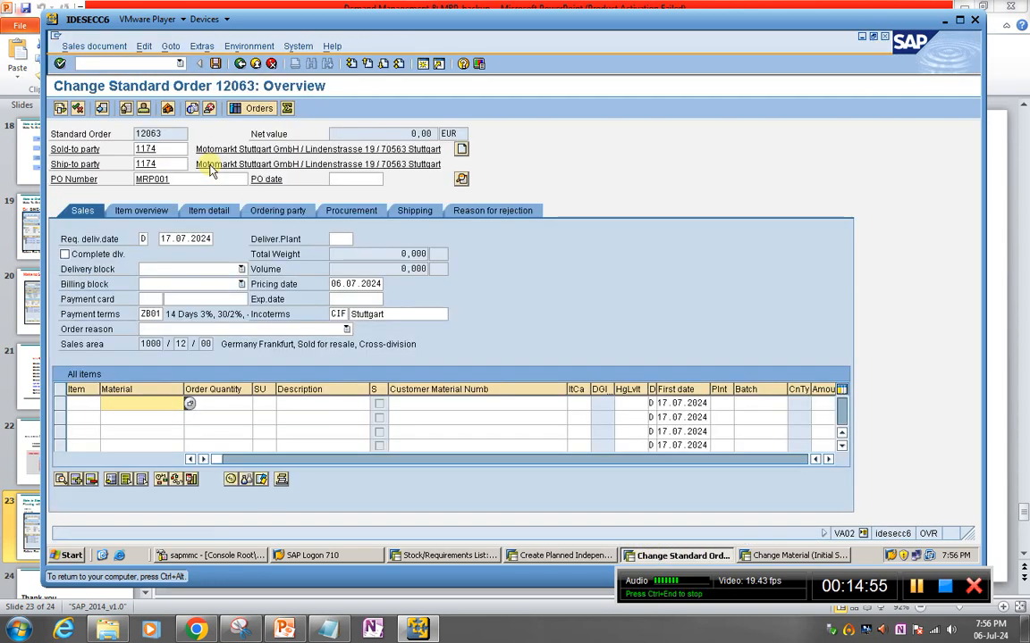
{"action": "left_click", "coordinate": [452, 555]}
{"action": "key", "text": "Return"}
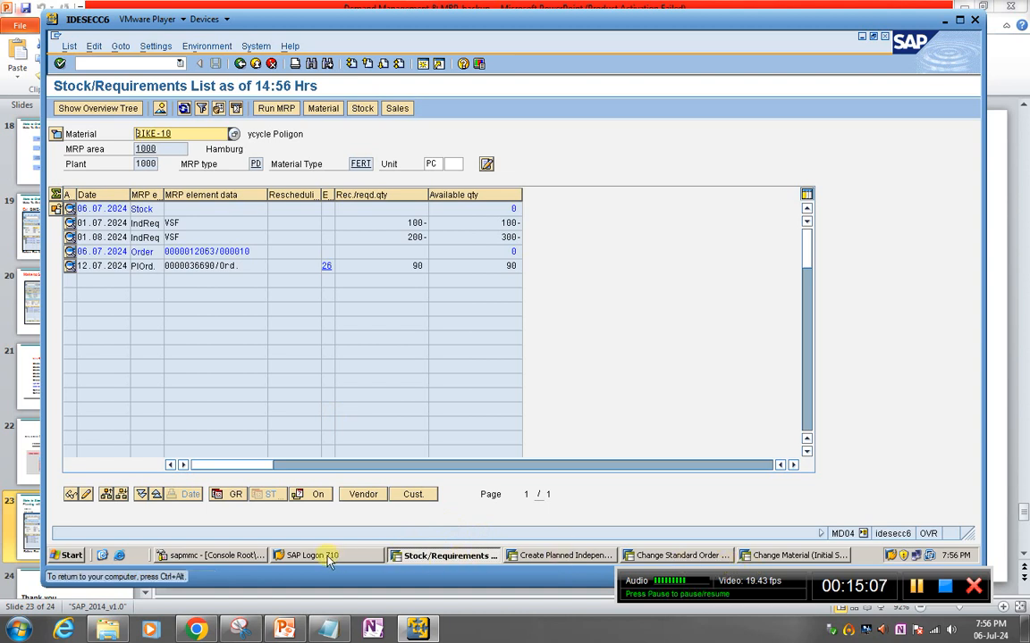
- Delete BIKE-10's planned independent requirements from the planning table and save
{"action": "left_click", "coordinate": [536, 555]}
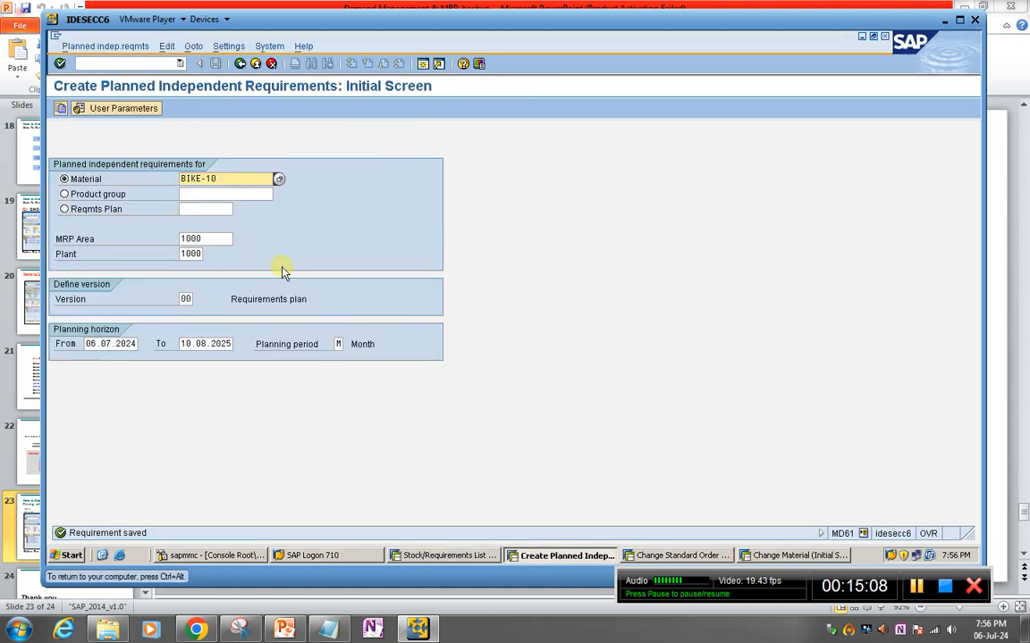
{"action": "key", "text": "Return"}
{"action": "left_click", "coordinate": [59, 209]}
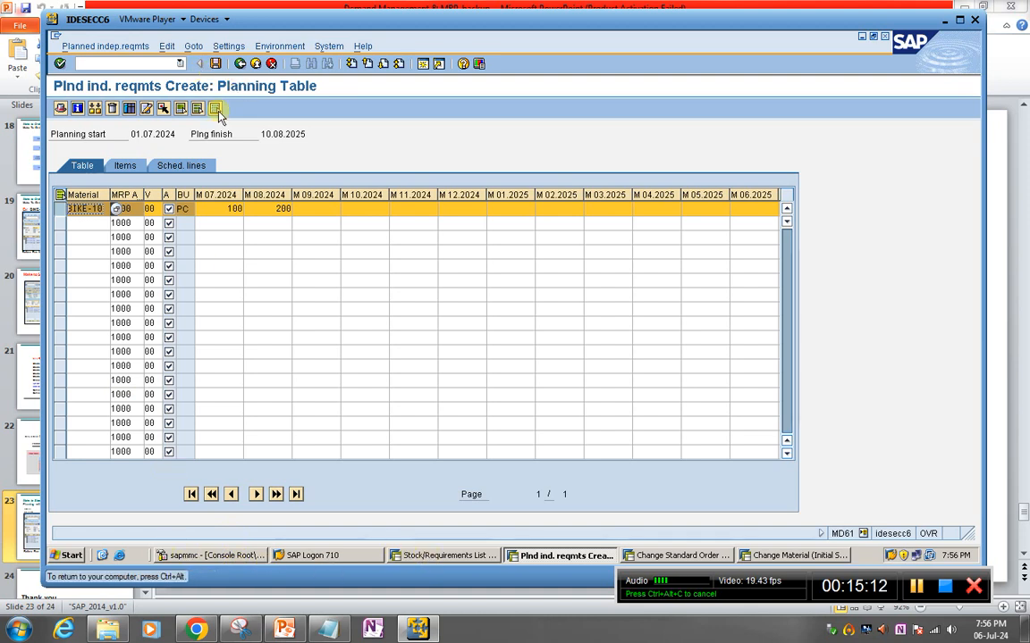
{"action": "left_click", "coordinate": [112, 108]}
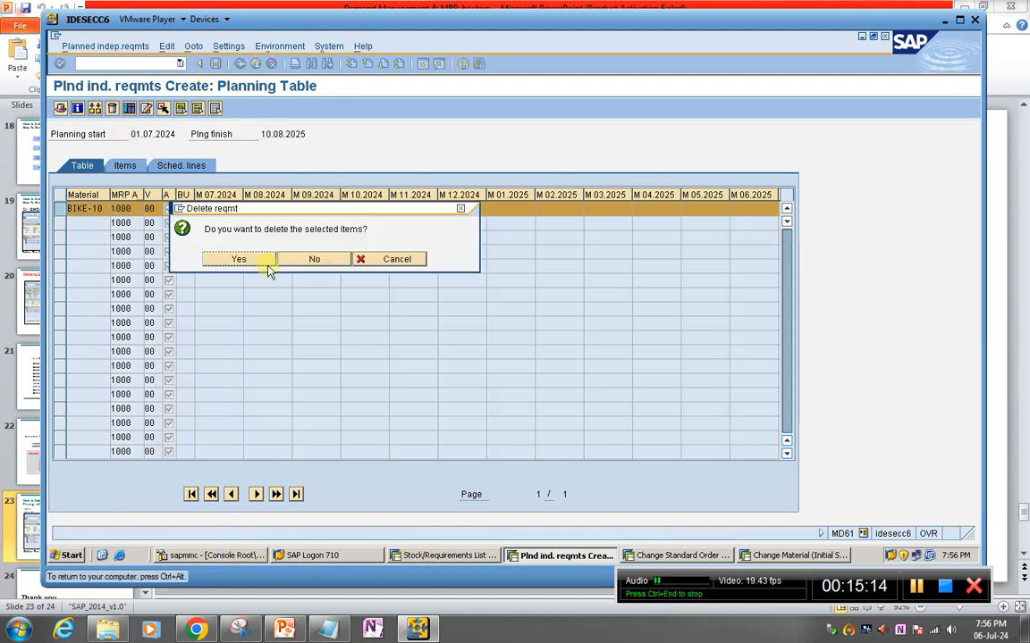
{"action": "left_click", "coordinate": [239, 258]}
{"action": "left_click", "coordinate": [215, 64]}
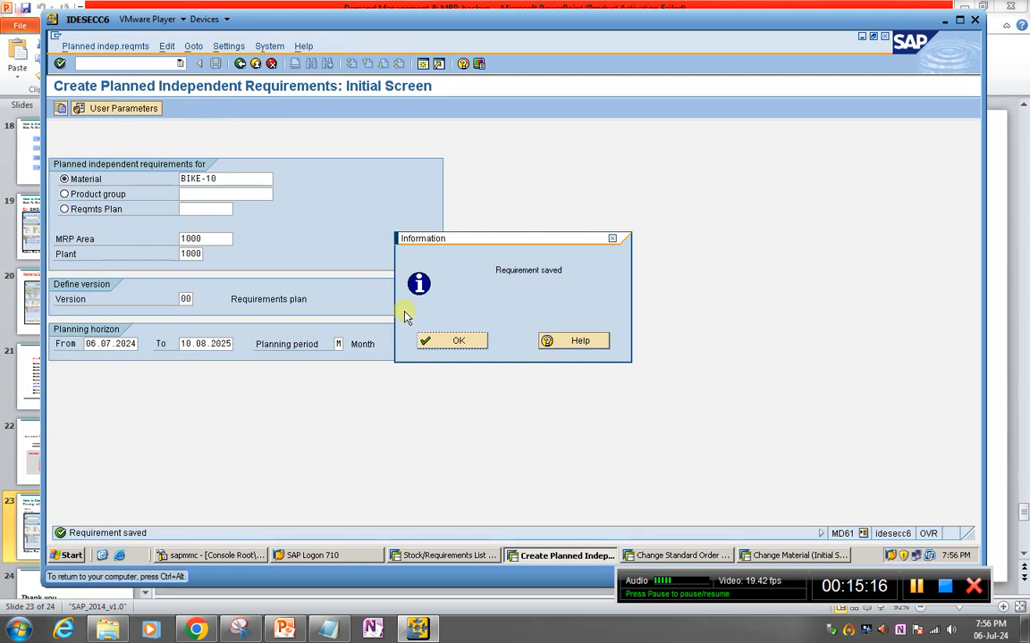
{"action": "left_click", "coordinate": [460, 342]}
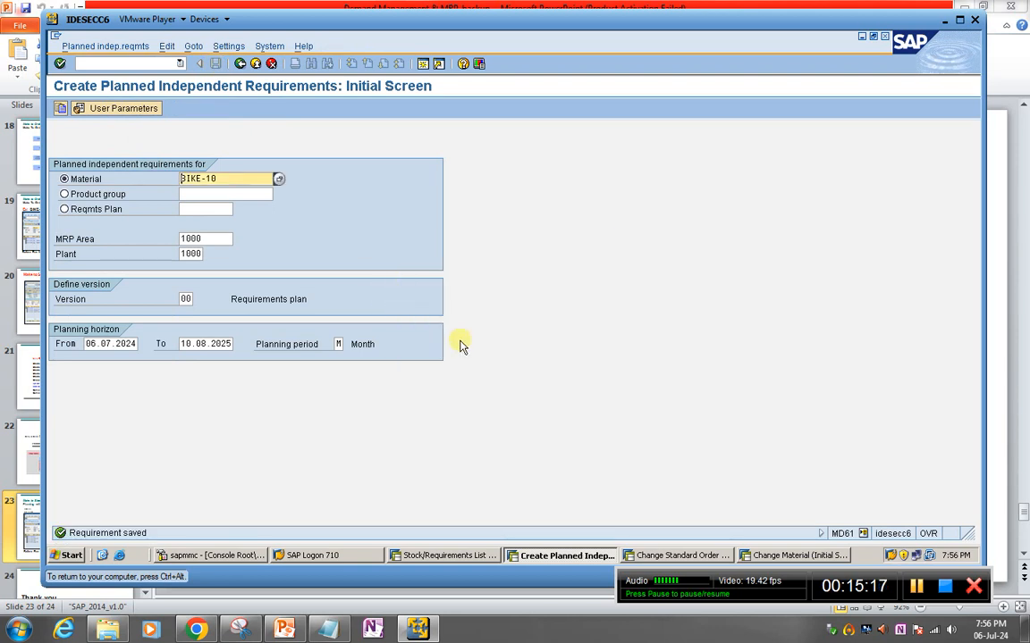
- Return to BIKE-10's stock/requirements list session and refresh it to check the remaining requirement elements
{"action": "left_click", "coordinate": [675, 556]}
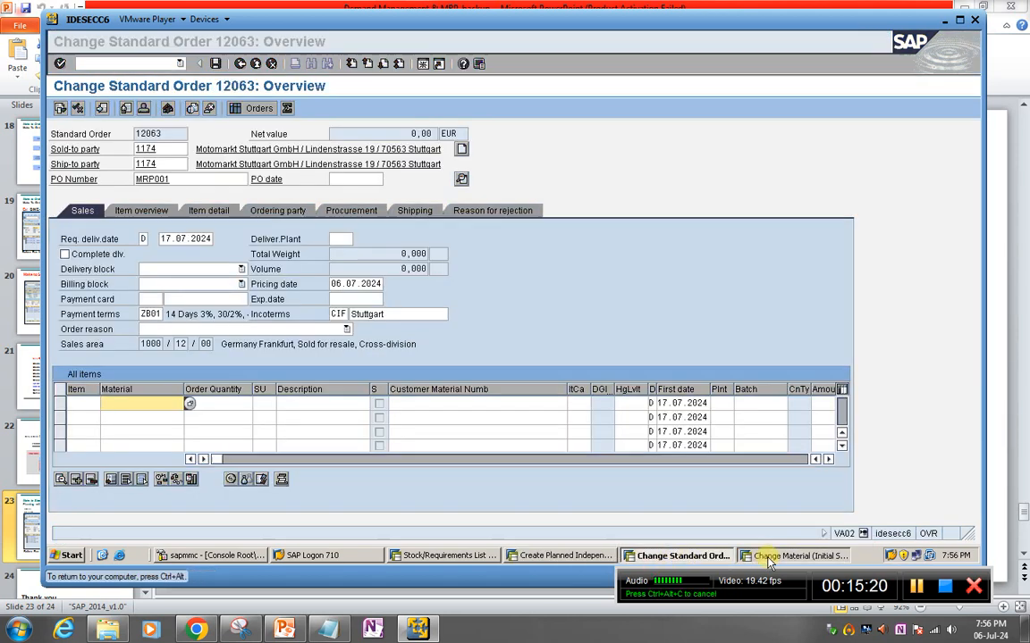
{"action": "left_click", "coordinate": [766, 557]}
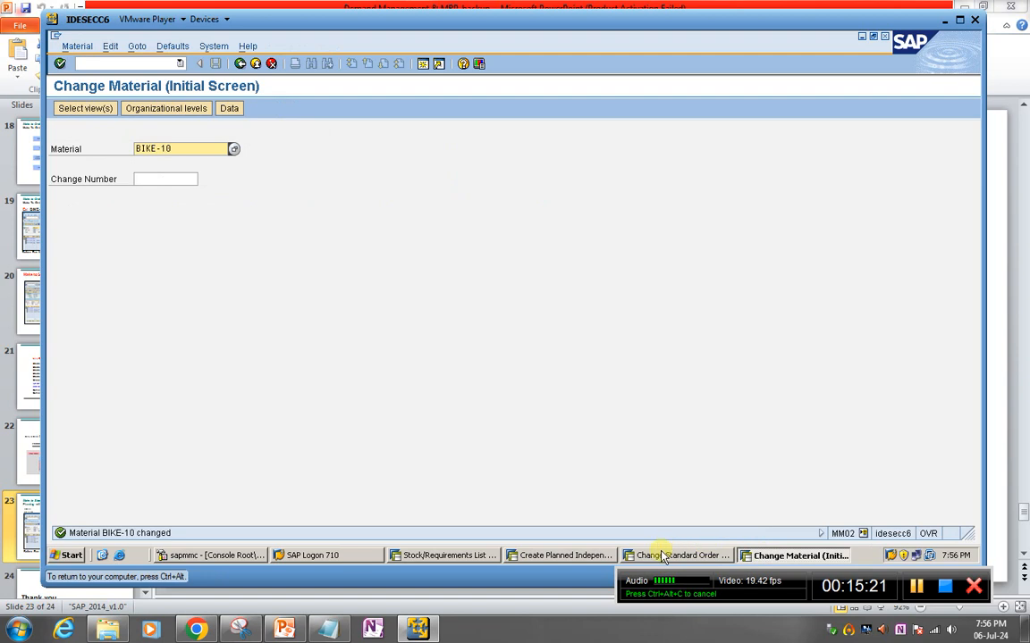
{"action": "left_click", "coordinate": [532, 557]}
{"action": "left_click", "coordinate": [471, 557]}
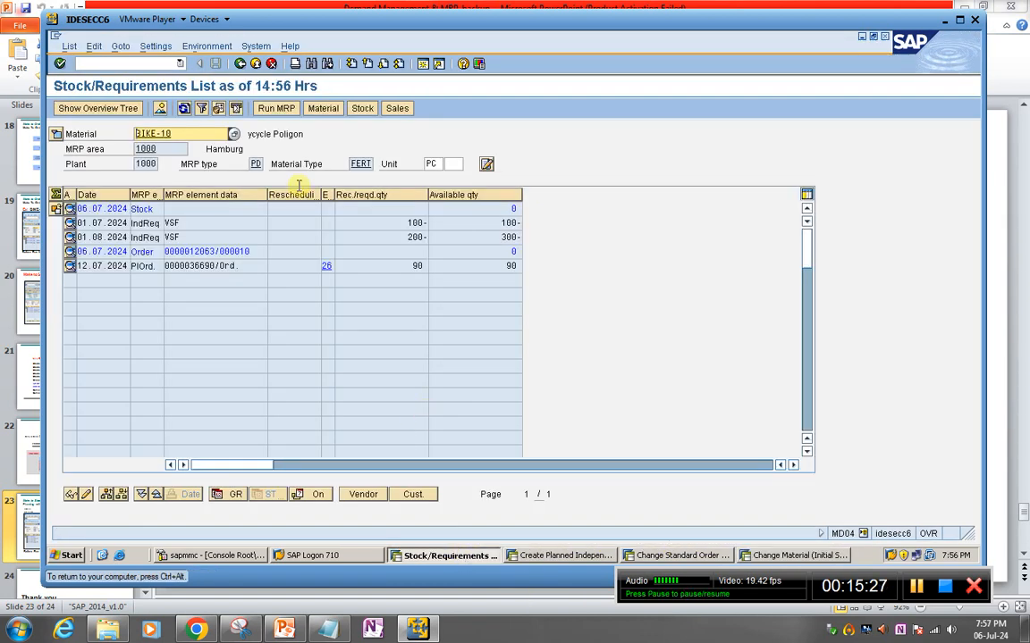
{"action": "left_click", "coordinate": [183, 109]}
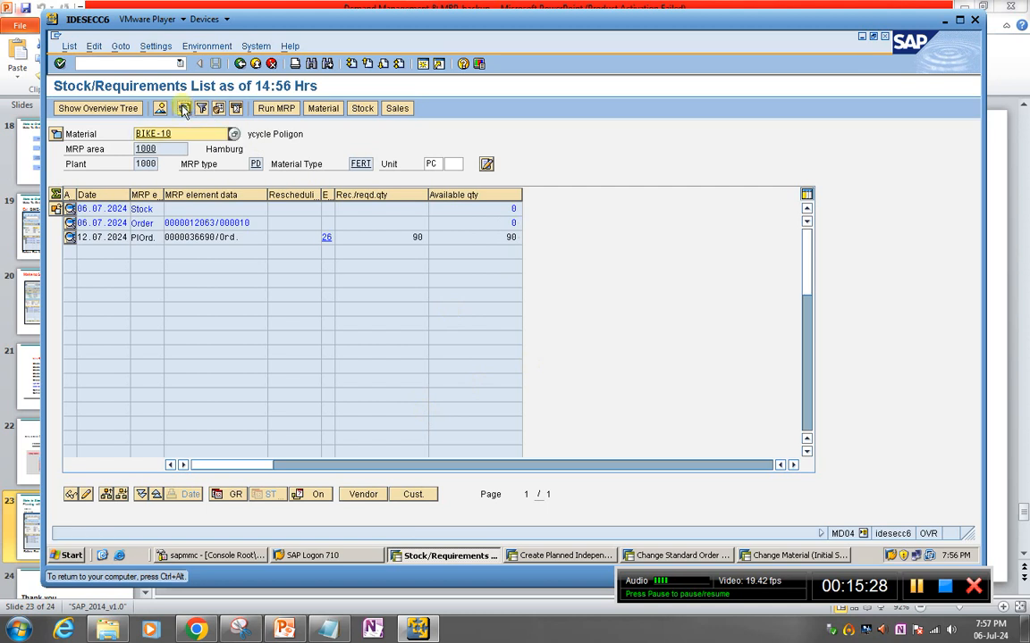
{"action": "left_click", "coordinate": [144, 223]}
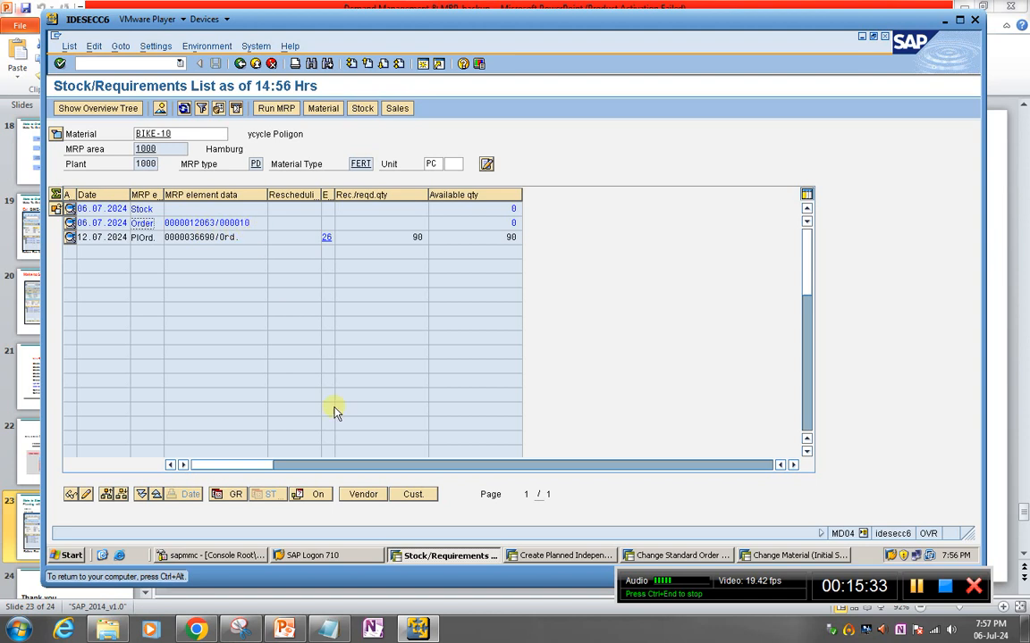
- Run single-item, multi-level MRP for BIKE-10 with processing key NETCH to clear the leftover planned order, and refresh the stock/requirements list
{"action": "left_click", "coordinate": [276, 108]}
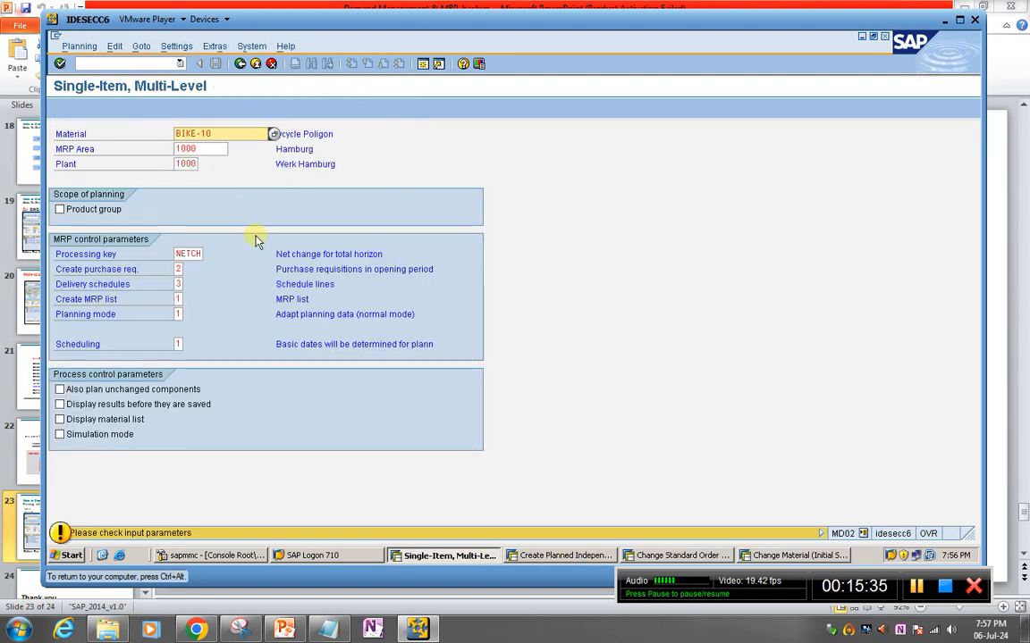
{"action": "key", "text": "Return"}
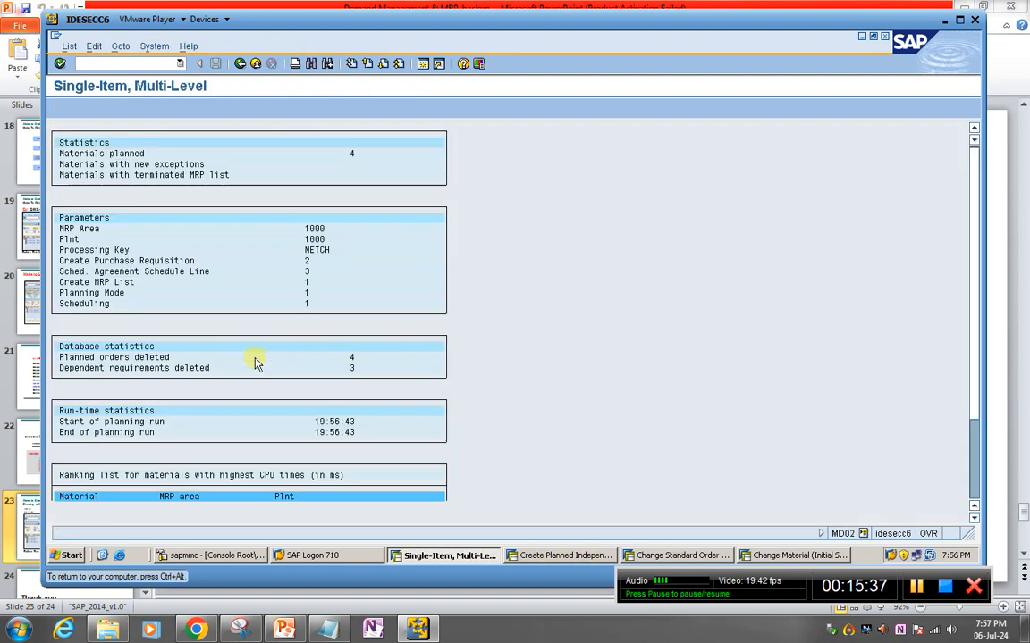
{"action": "left_click", "coordinate": [240, 63]}
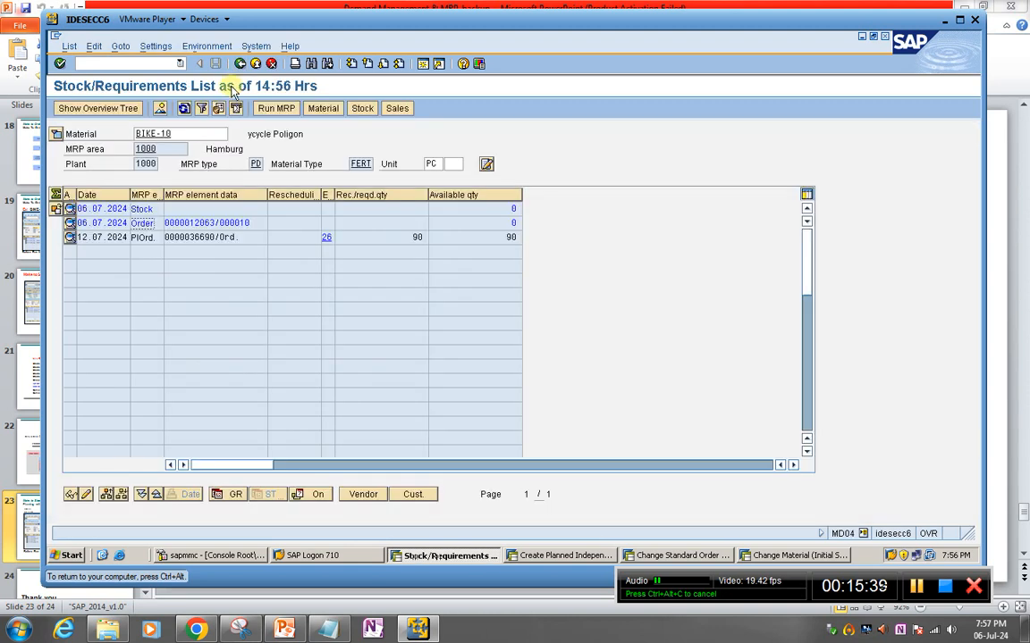
{"action": "left_click", "coordinate": [184, 108]}
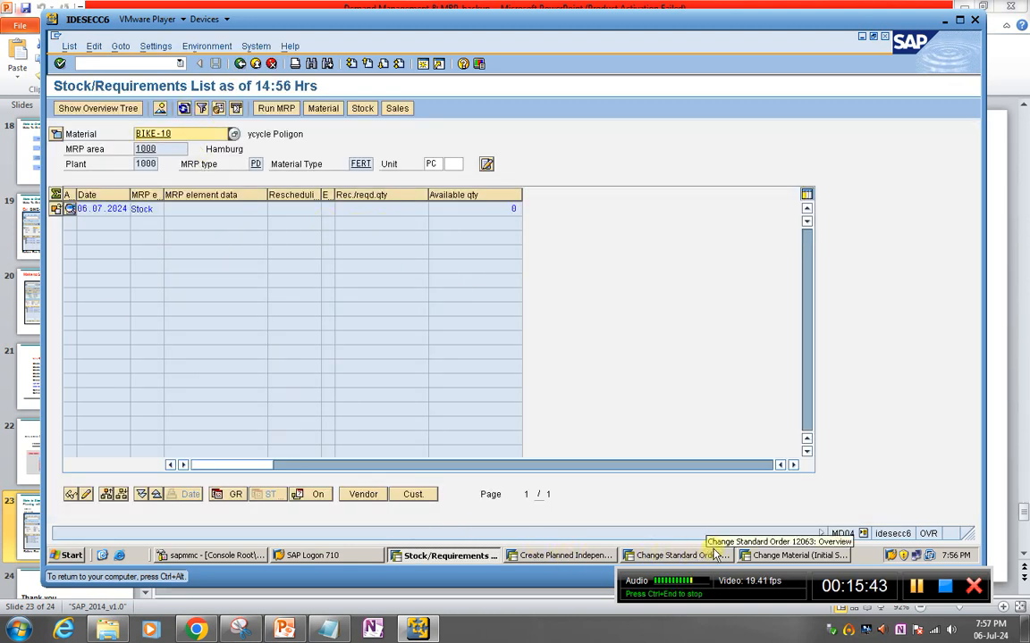
- Reopen BIKE-10's planning table in MD61, enter 100 pieces for 07.2024 and 200 for 08.2024, and save
{"action": "left_click", "coordinate": [760, 556]}
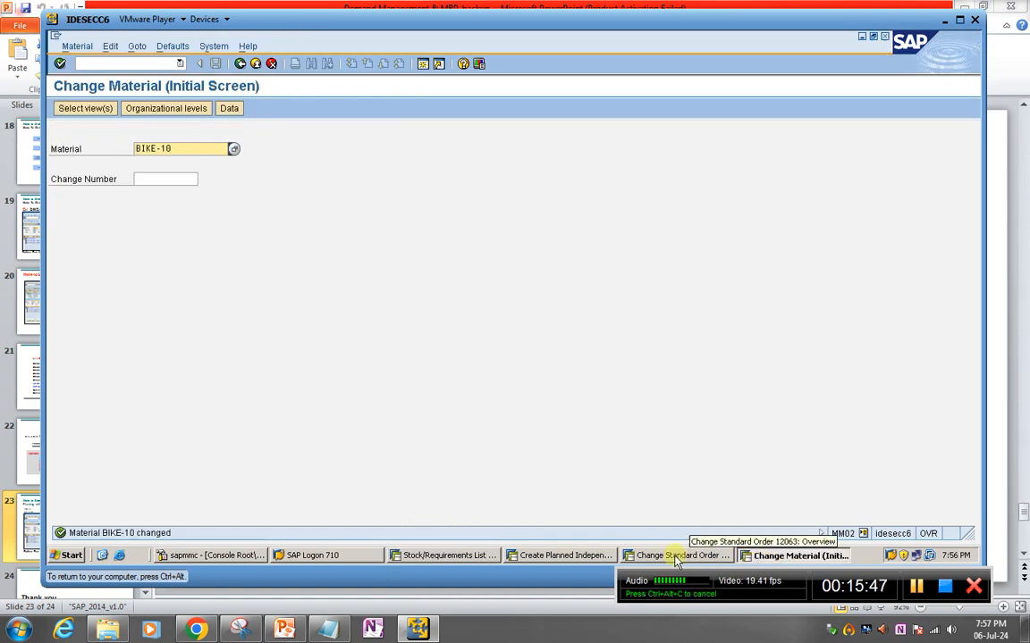
{"action": "left_click", "coordinate": [577, 558]}
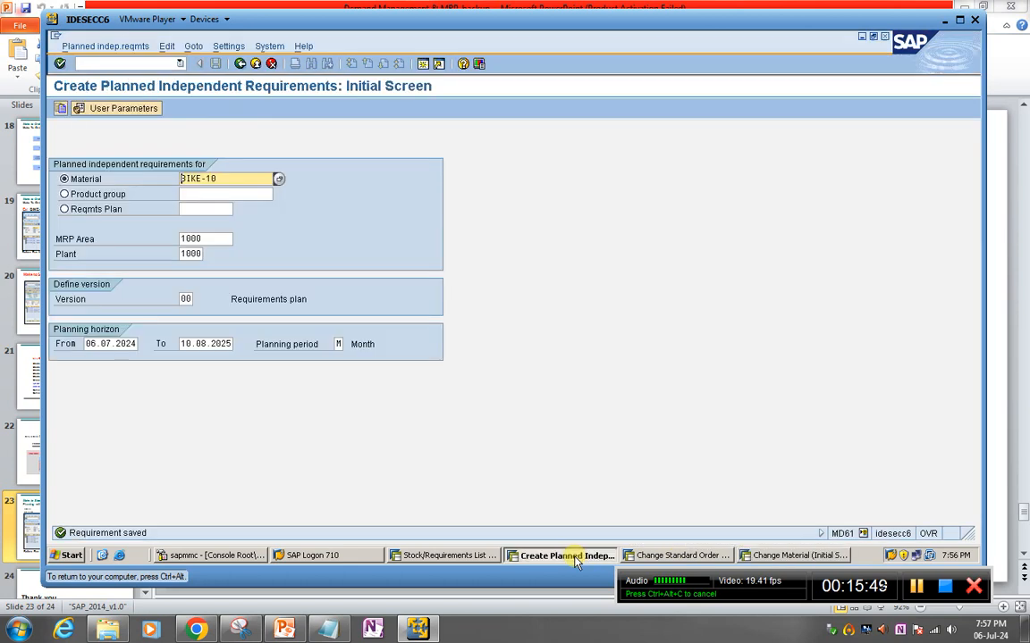
{"action": "key", "text": "Return"}
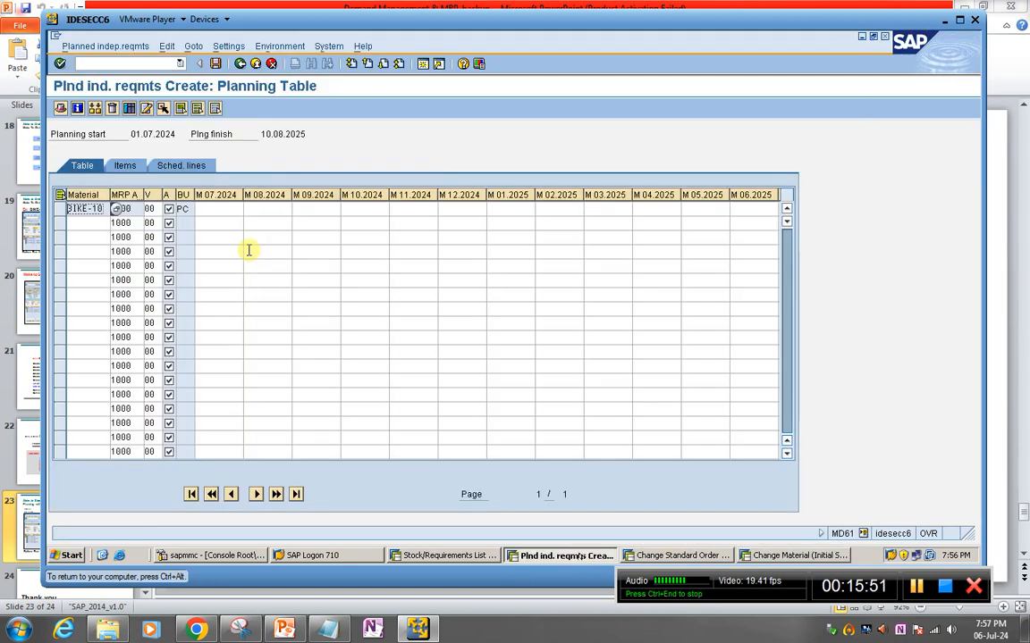
{"action": "left_click", "coordinate": [214, 210]}
{"action": "type", "text": "10"}
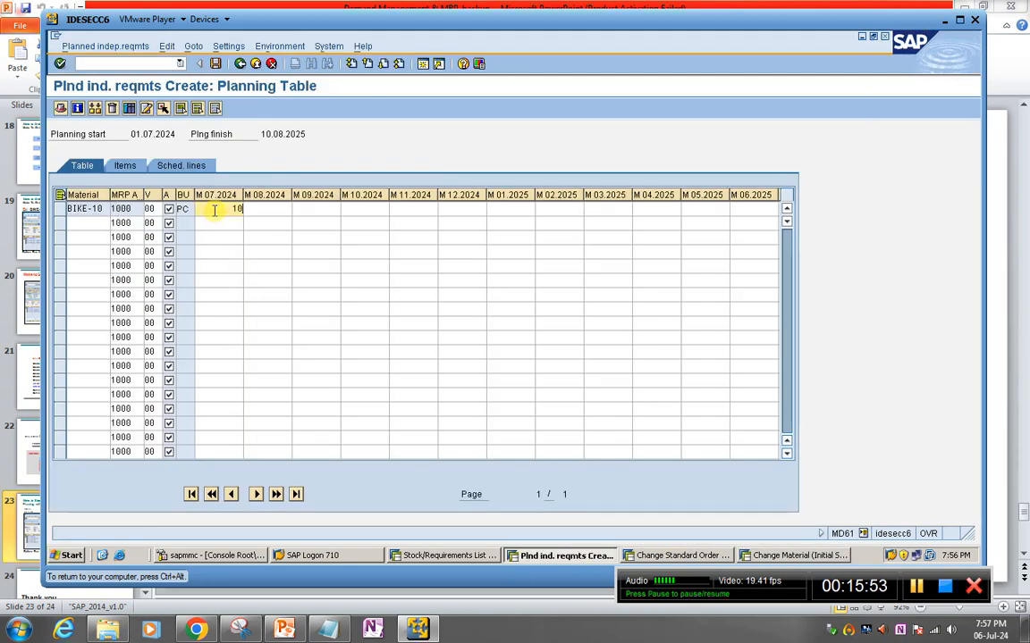
{"action": "type", "text": "0"}
{"action": "left_click", "coordinate": [276, 211]}
{"action": "type", "text": "200"}
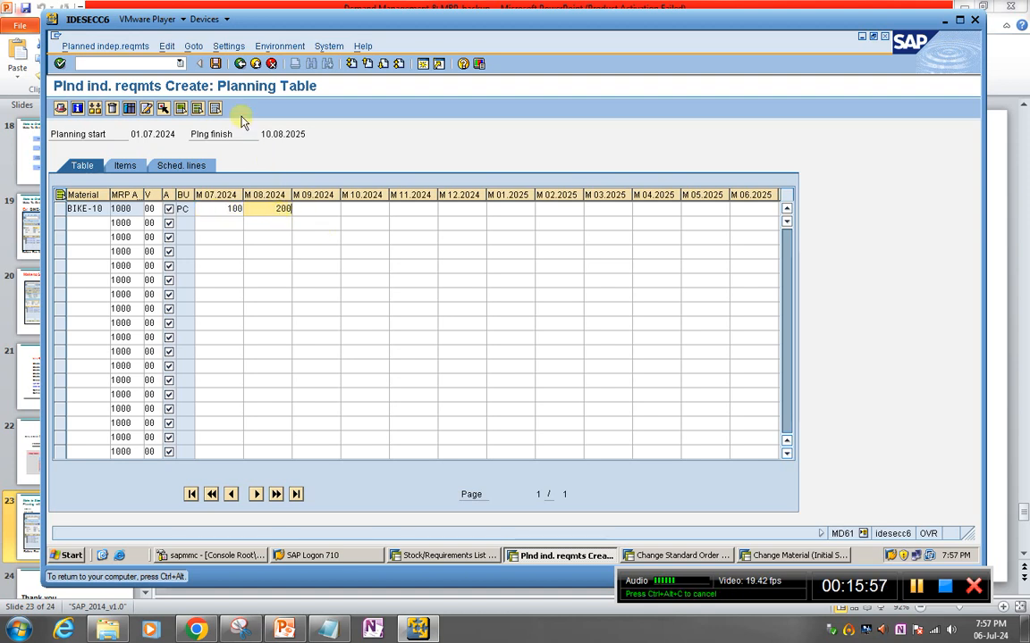
{"action": "left_click", "coordinate": [215, 64]}
{"action": "left_click", "coordinate": [457, 338]}
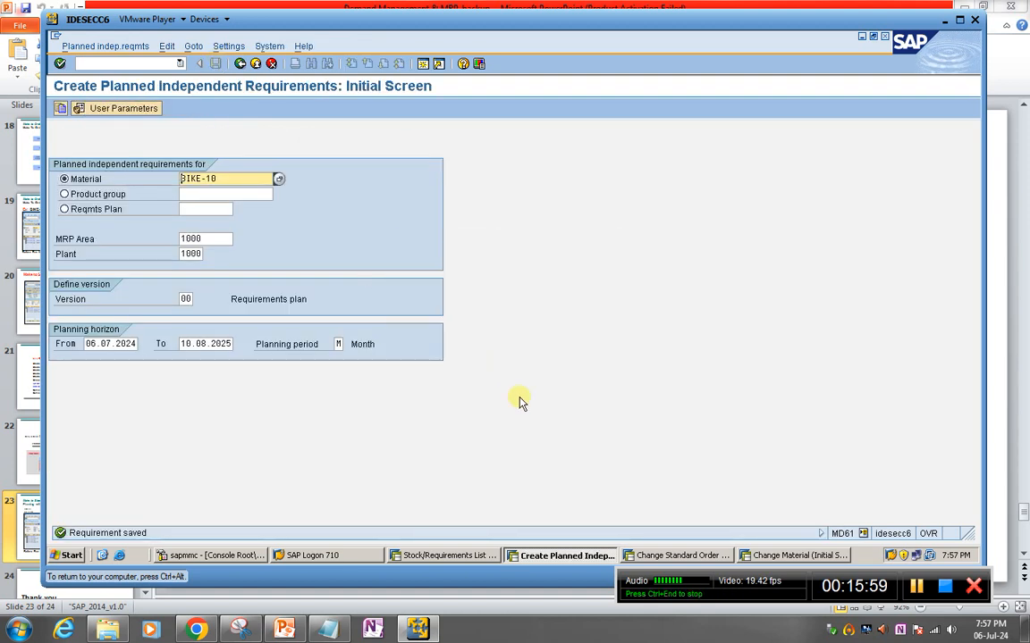
- Add an item for 50 pieces of BIKE-10 to the standard sales order, checking the quantity against the PowerPoint slide
{"action": "left_click", "coordinate": [675, 556]}
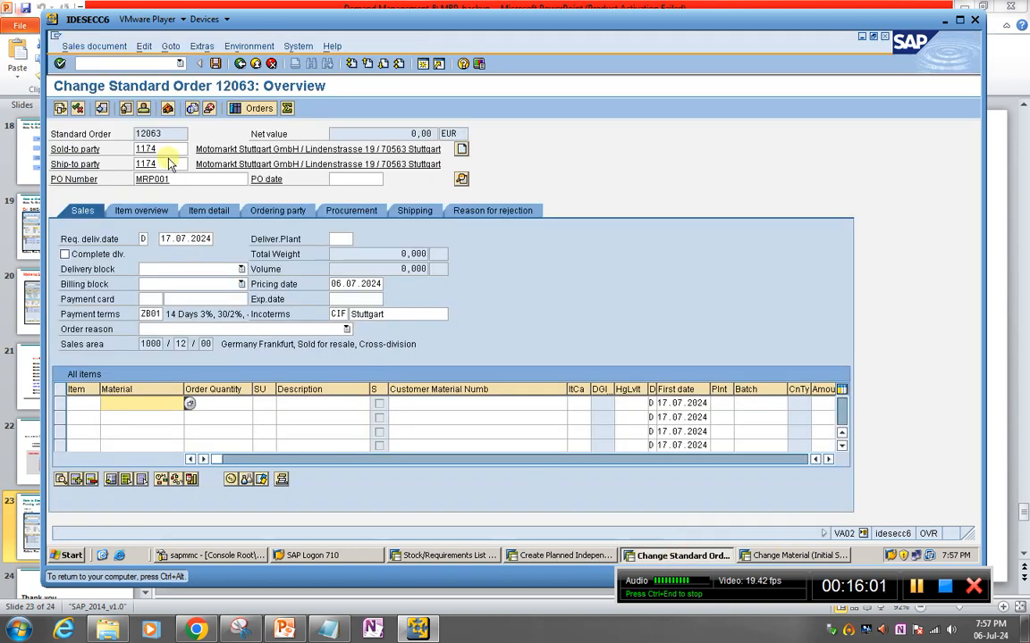
{"action": "left_click", "coordinate": [110, 403]}
{"action": "left_click", "coordinate": [120, 416]}
{"action": "left_click", "coordinate": [205, 403]}
{"action": "left_click", "coordinate": [283, 630]}
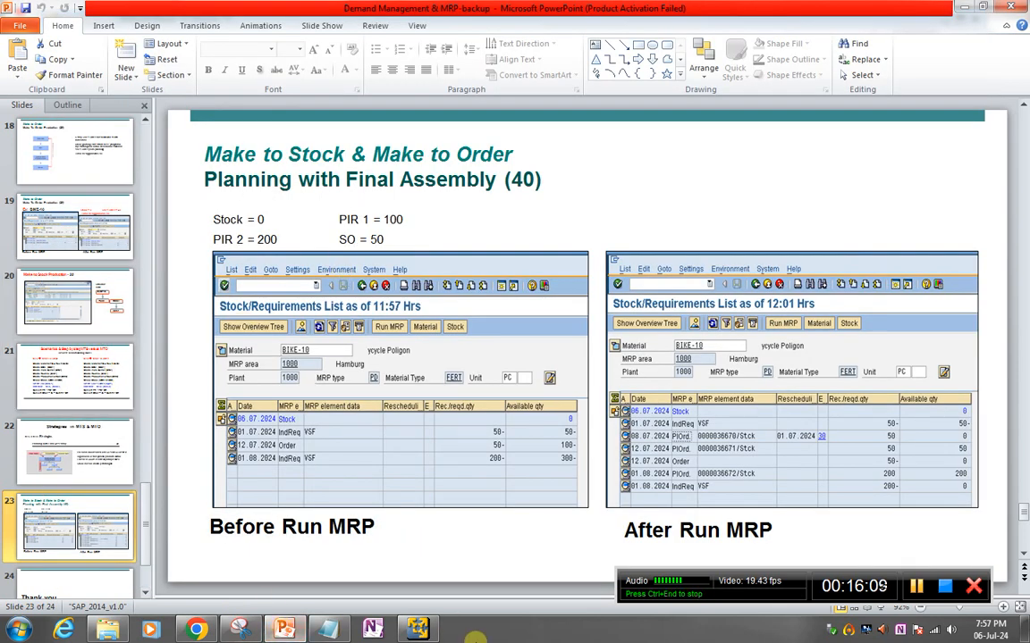
{"action": "left_click", "coordinate": [410, 579]}
{"action": "left_click", "coordinate": [231, 407]}
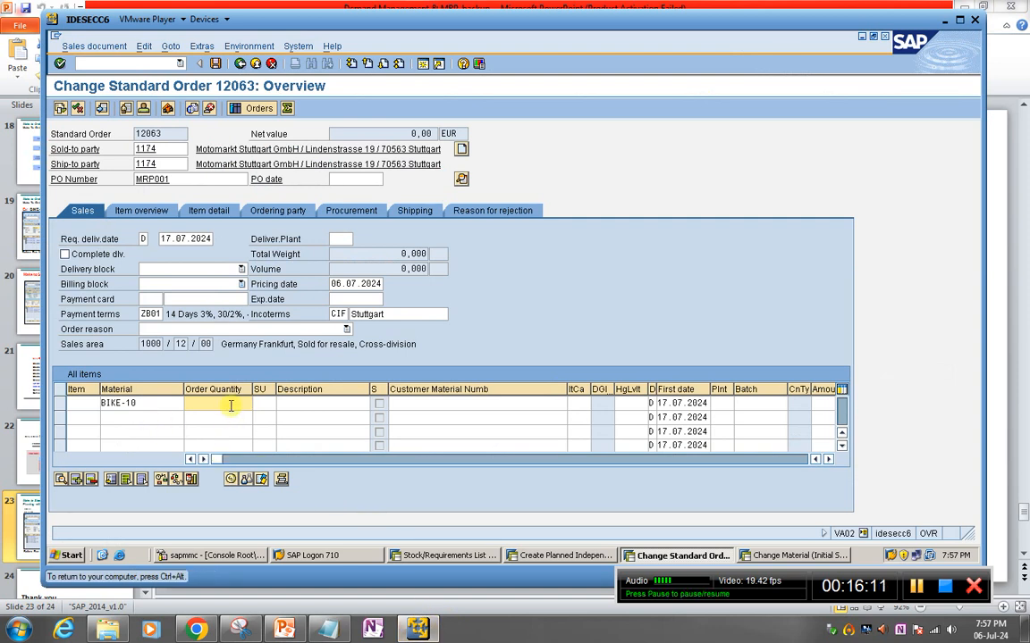
{"action": "key", "text": "Return"}
{"action": "left_click", "coordinate": [454, 340]}
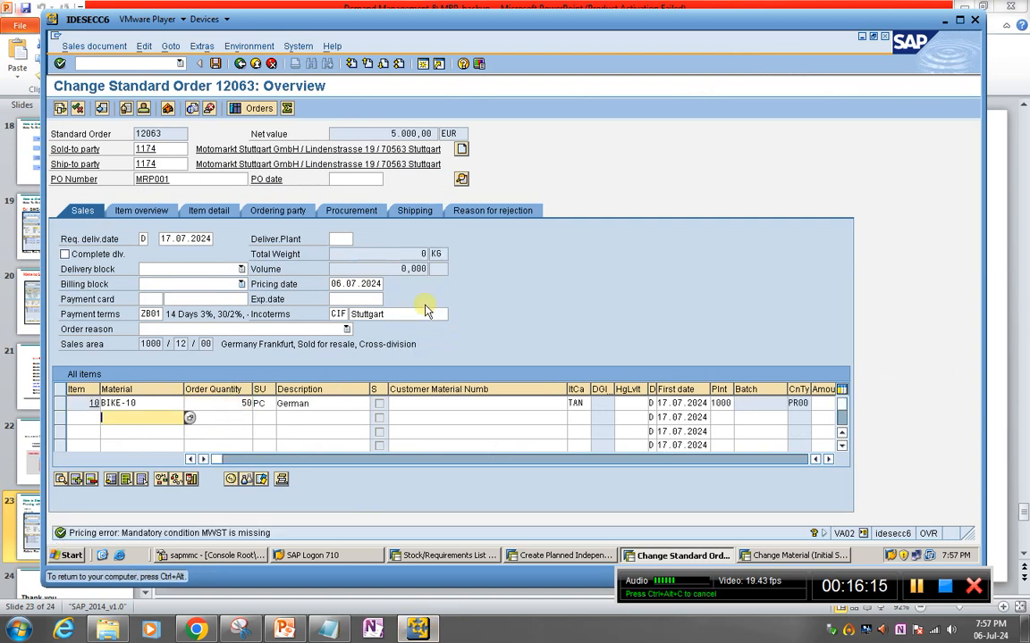
- Save the standard sales order as an incomplete document
{"action": "left_click", "coordinate": [217, 63]}
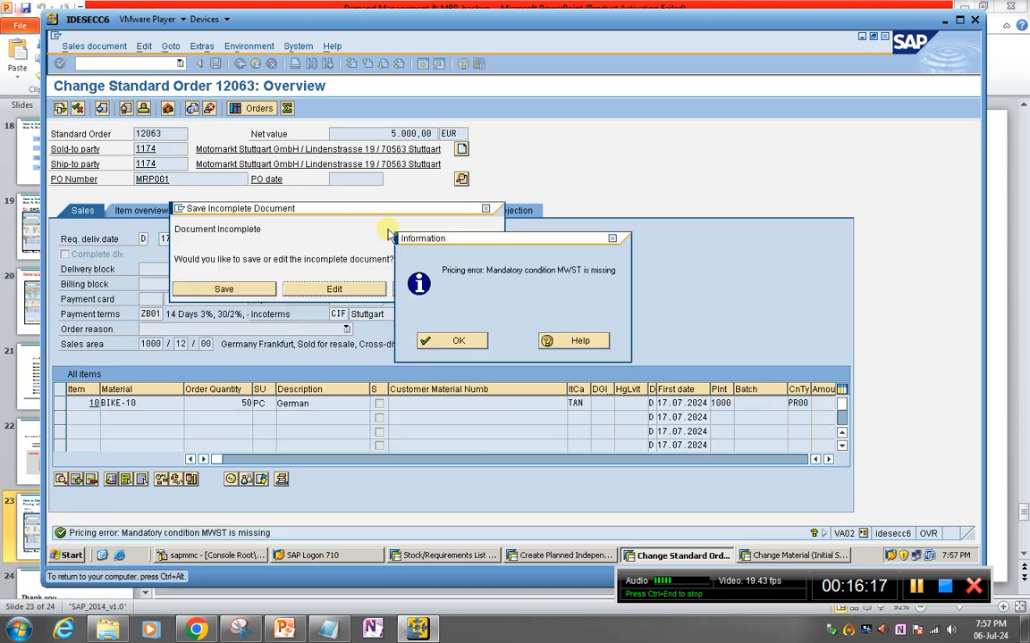
{"action": "left_click", "coordinate": [461, 343]}
{"action": "left_click", "coordinate": [257, 290]}
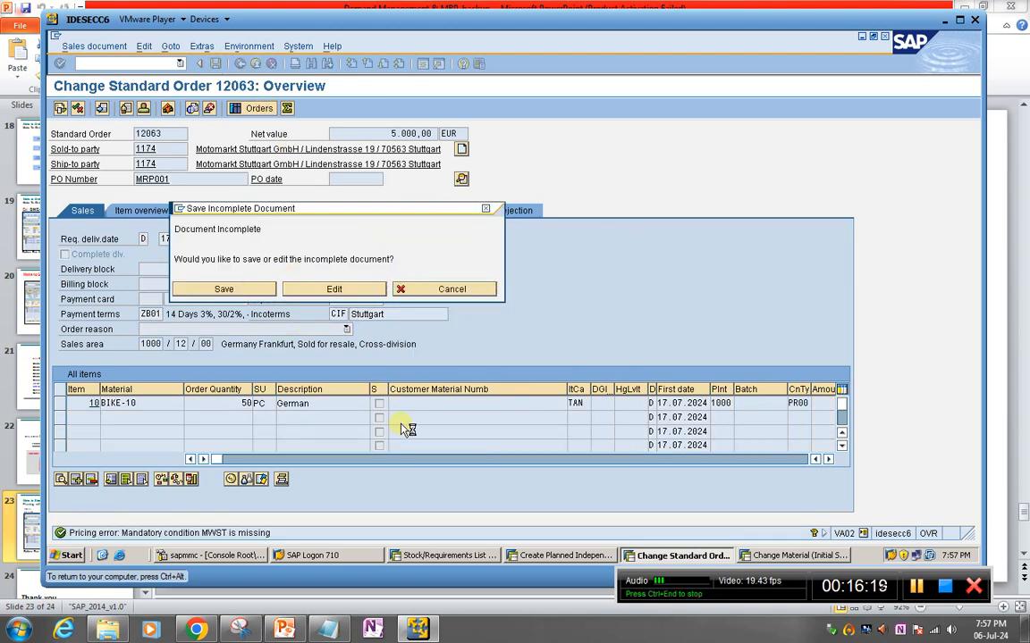
{"action": "left_click", "coordinate": [455, 342]}
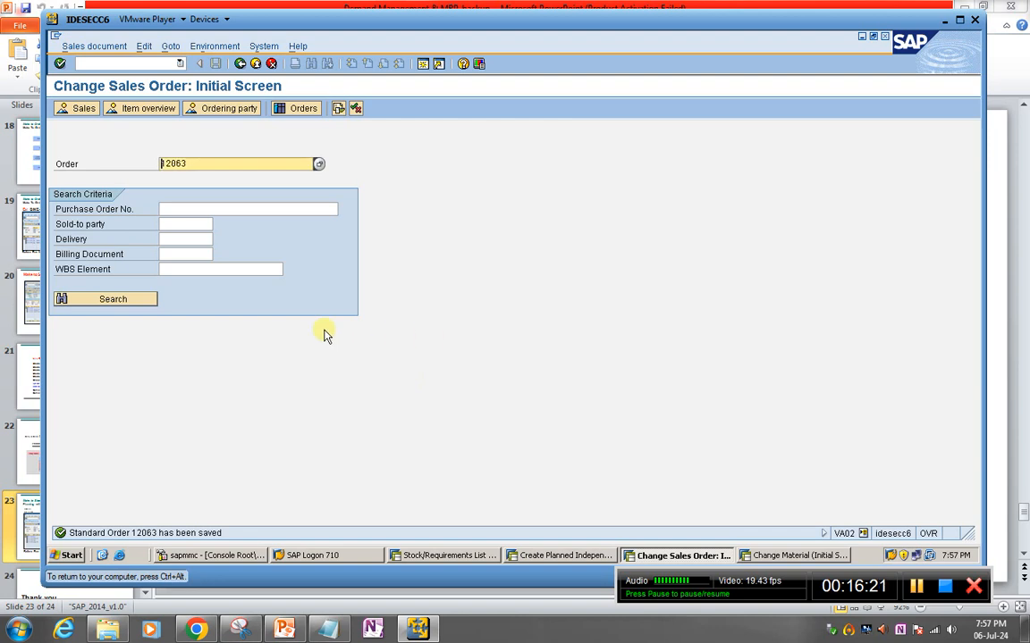
- Refresh BIKE-10's stock/requirements list and examine its planned independent requirements and sales order item before the MRP run
{"action": "left_click", "coordinate": [436, 555]}
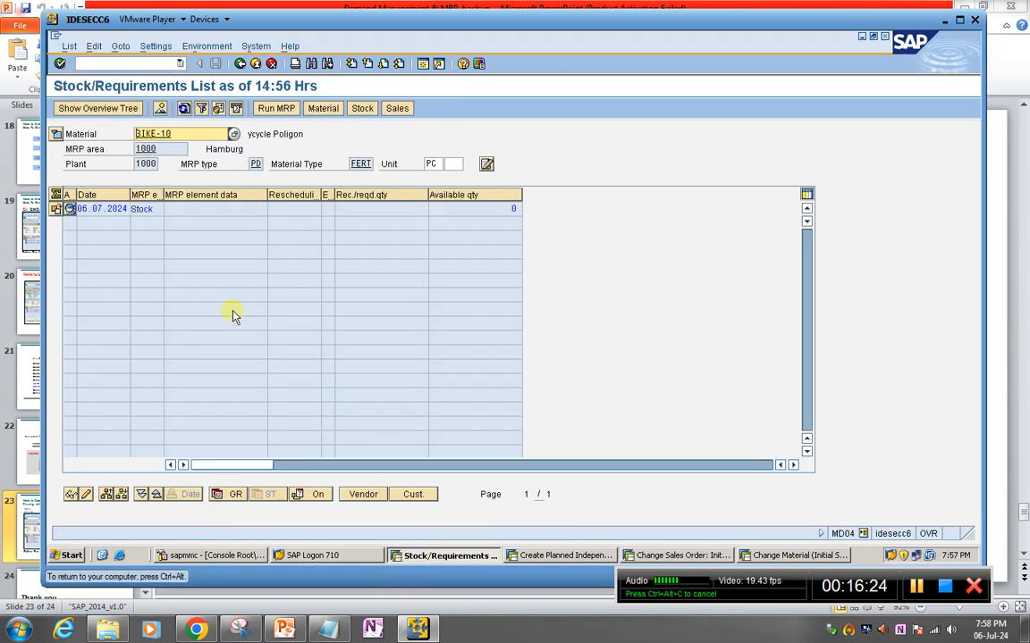
{"action": "left_click", "coordinate": [184, 109]}
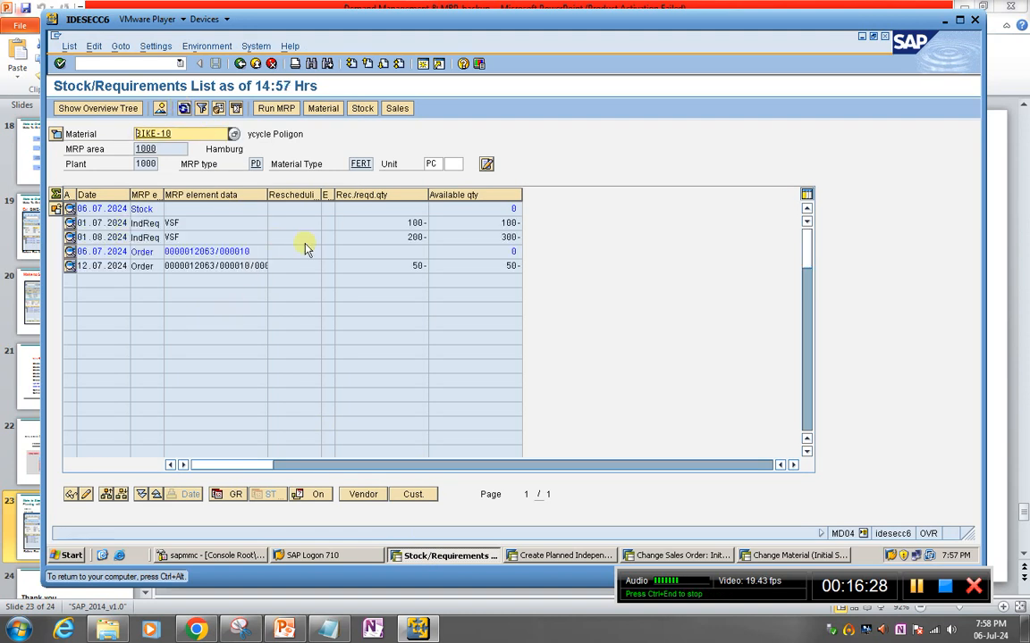
{"action": "left_click", "coordinate": [295, 225]}
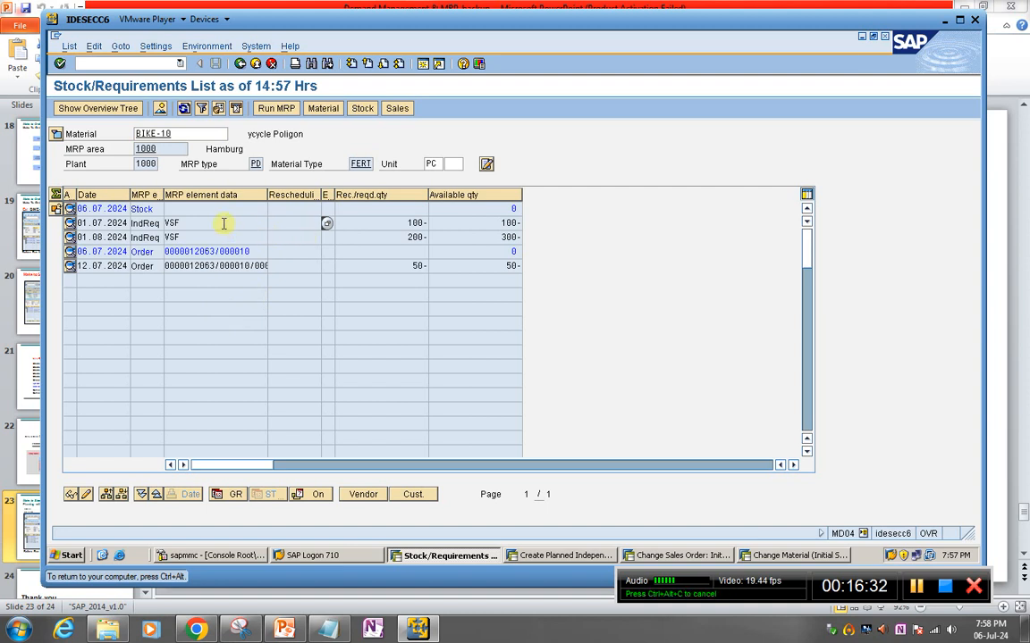
{"action": "left_click", "coordinate": [286, 255]}
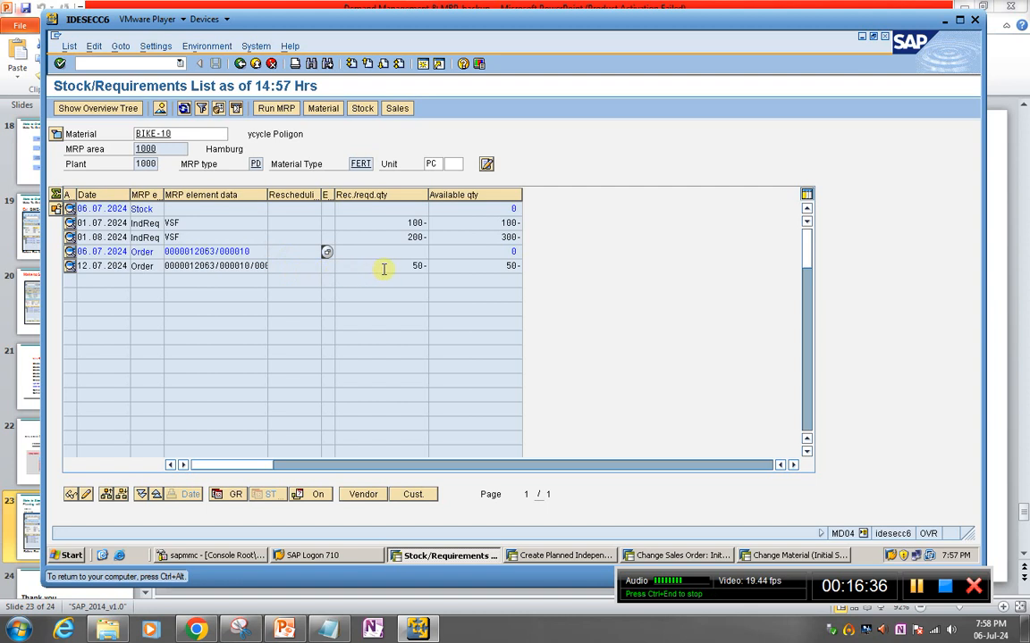
{"action": "left_click", "coordinate": [455, 269]}
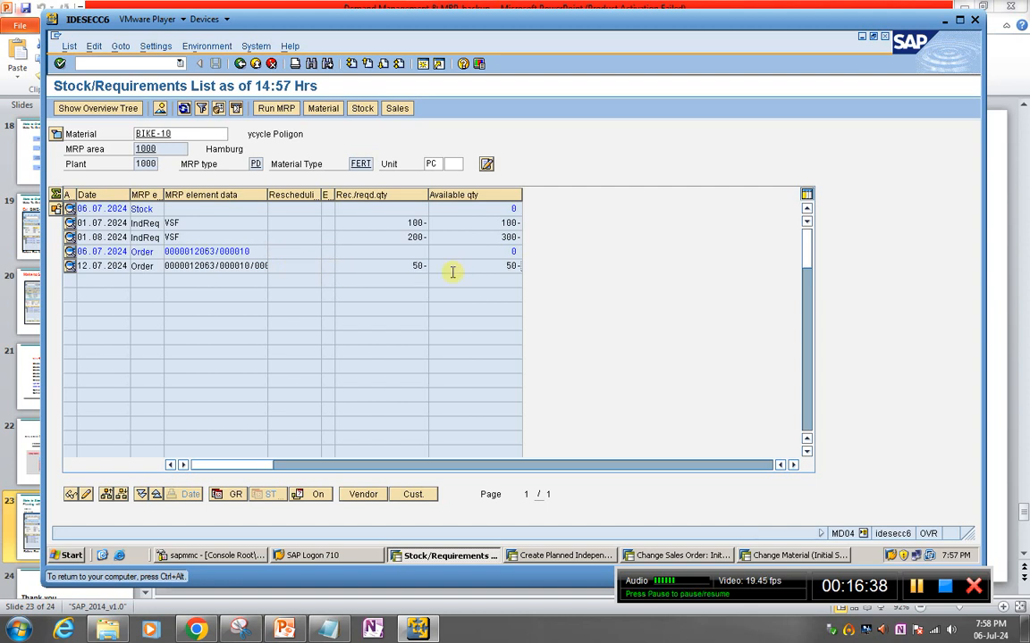
{"action": "left_click", "coordinate": [386, 261]}
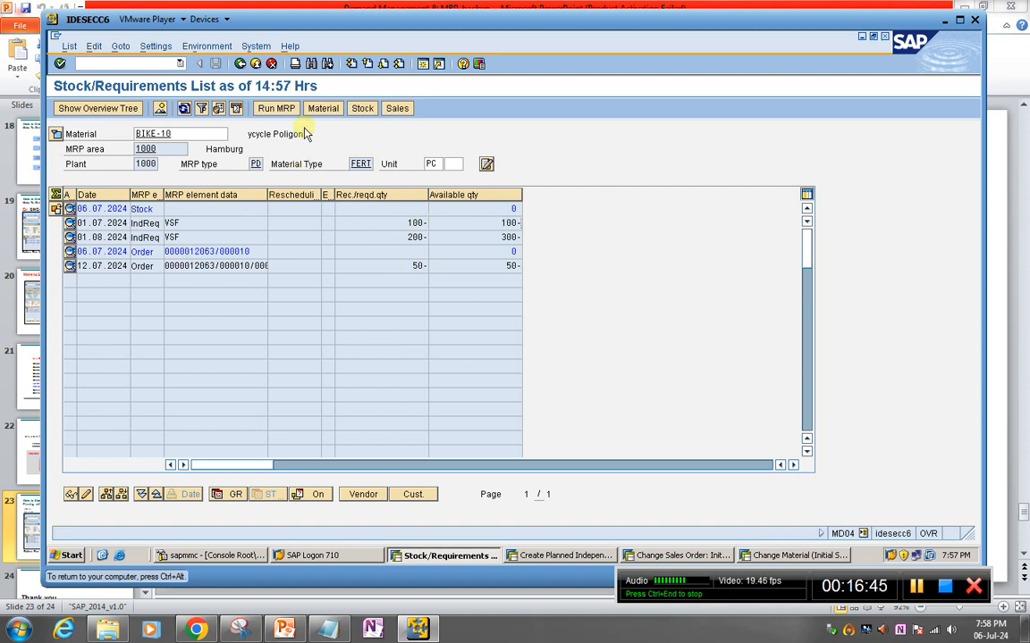
- Run single-item, multi-level MRP for BIKE-10 against the new requirements and sales order, and refresh the stock/requirements list
{"action": "left_click", "coordinate": [276, 109]}
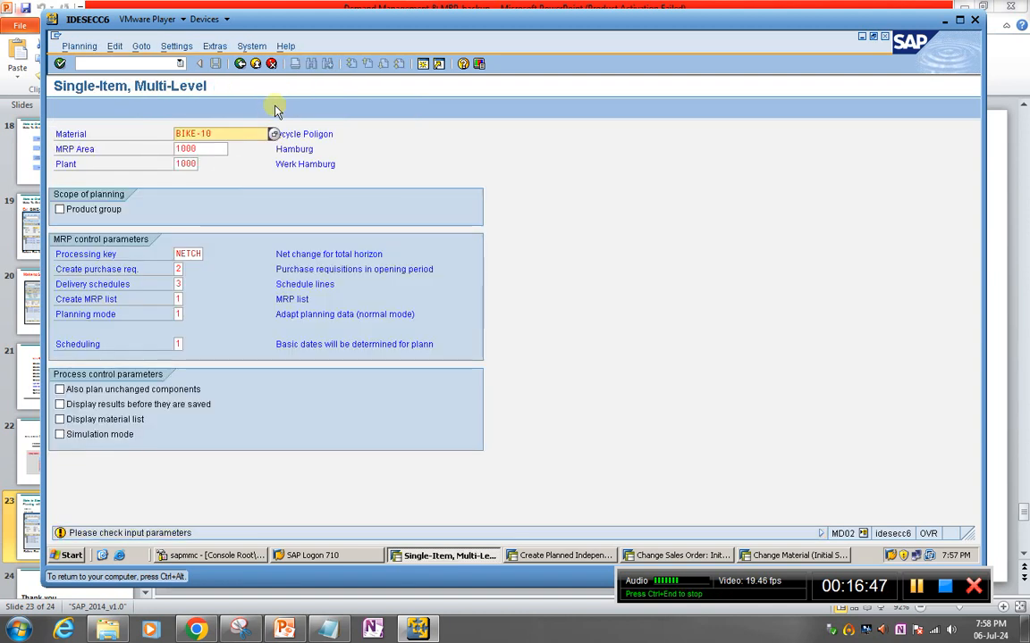
{"action": "key", "text": "Return"}
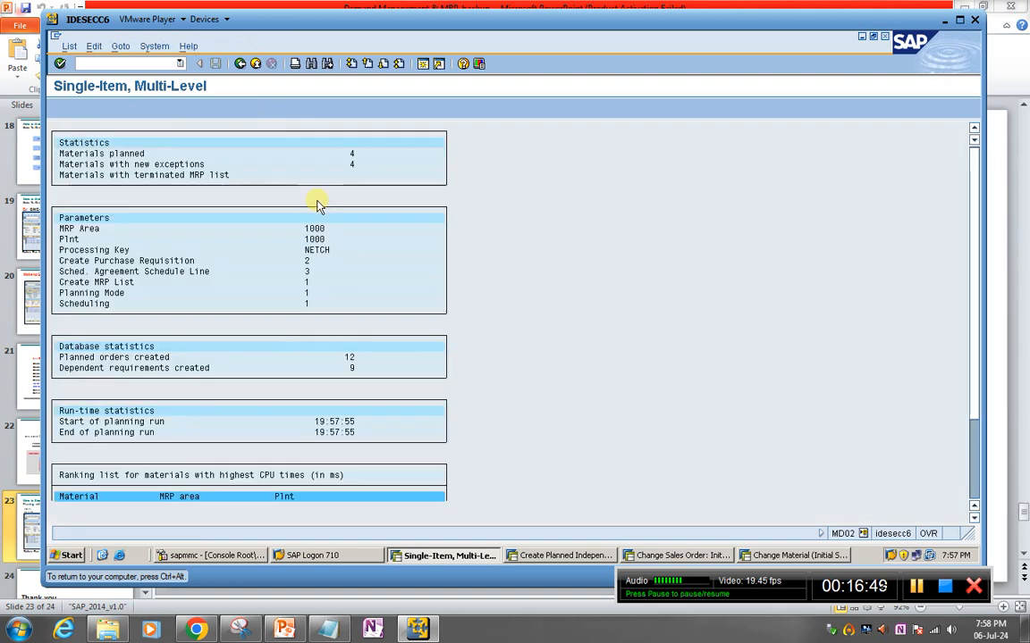
{"action": "left_click", "coordinate": [241, 63]}
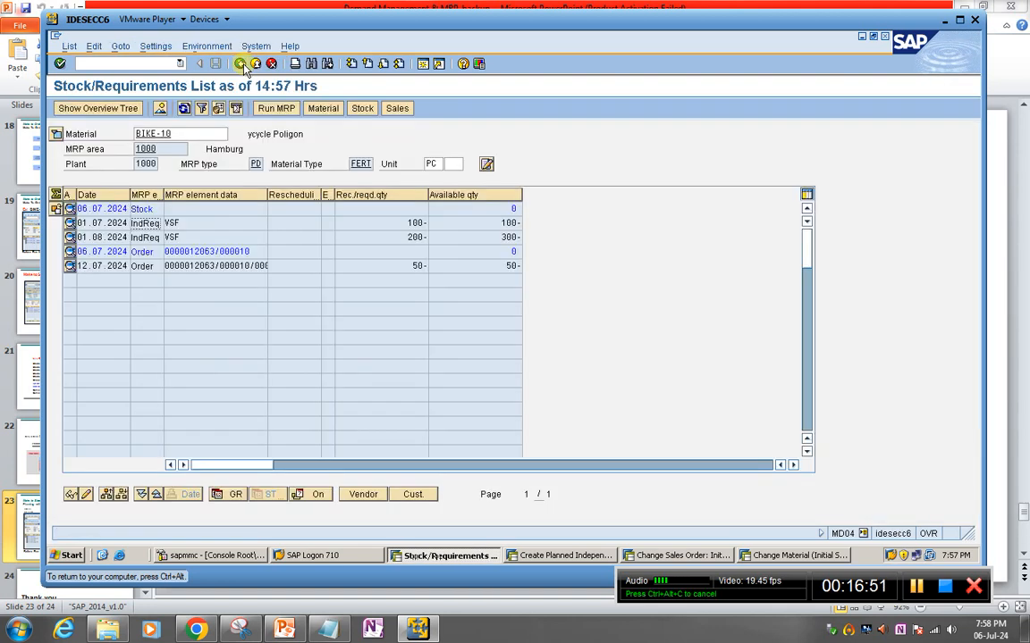
{"action": "left_click", "coordinate": [183, 109]}
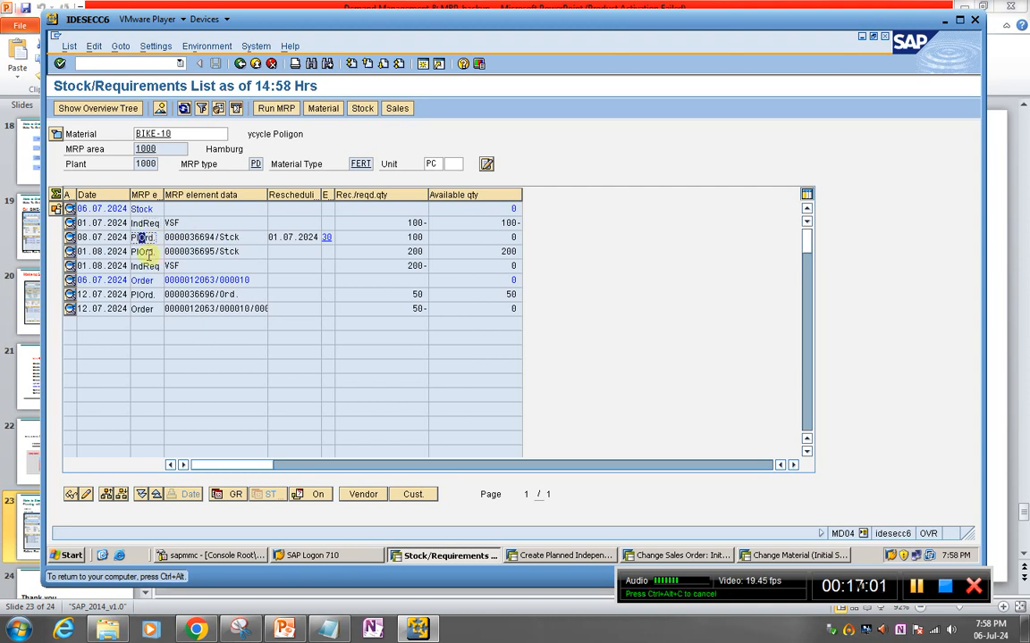
- Examine the planned orders for stock and for the sales order in BIKE-10's list, comparing their quantities with requirements and available stock
{"action": "left_click", "coordinate": [146, 253]}
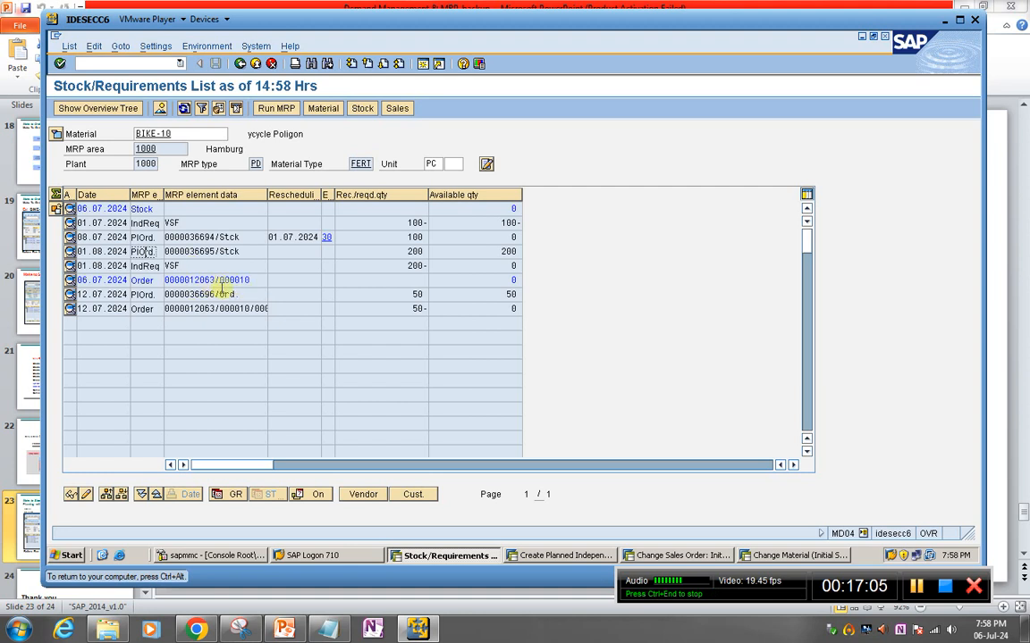
{"action": "left_click", "coordinate": [146, 294]}
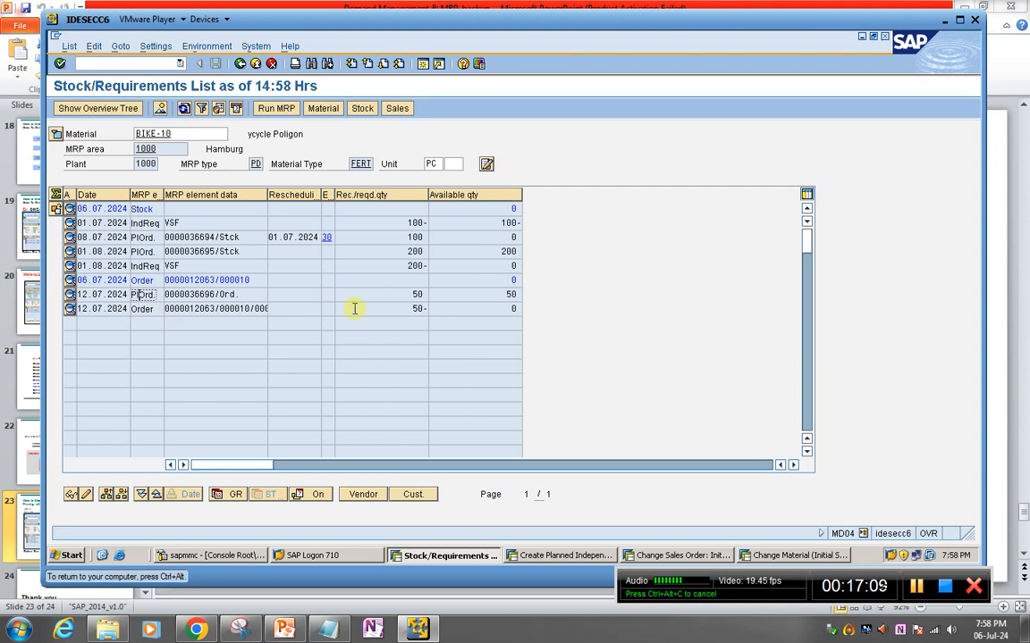
{"action": "left_click", "coordinate": [407, 294]}
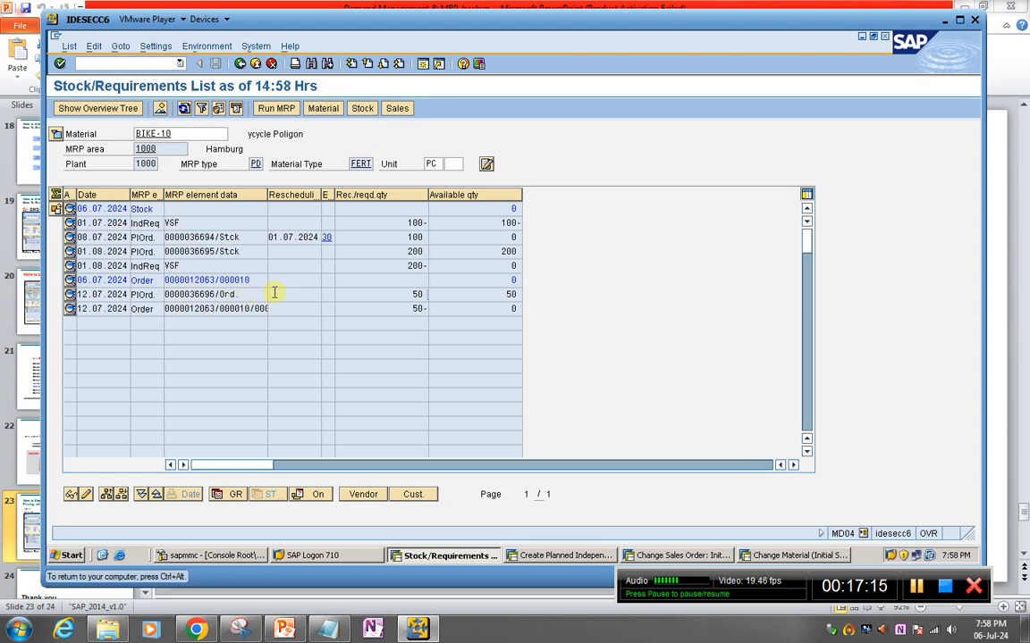
{"action": "left_click", "coordinate": [499, 205]}
{"action": "double_click", "coordinate": [506, 207]}
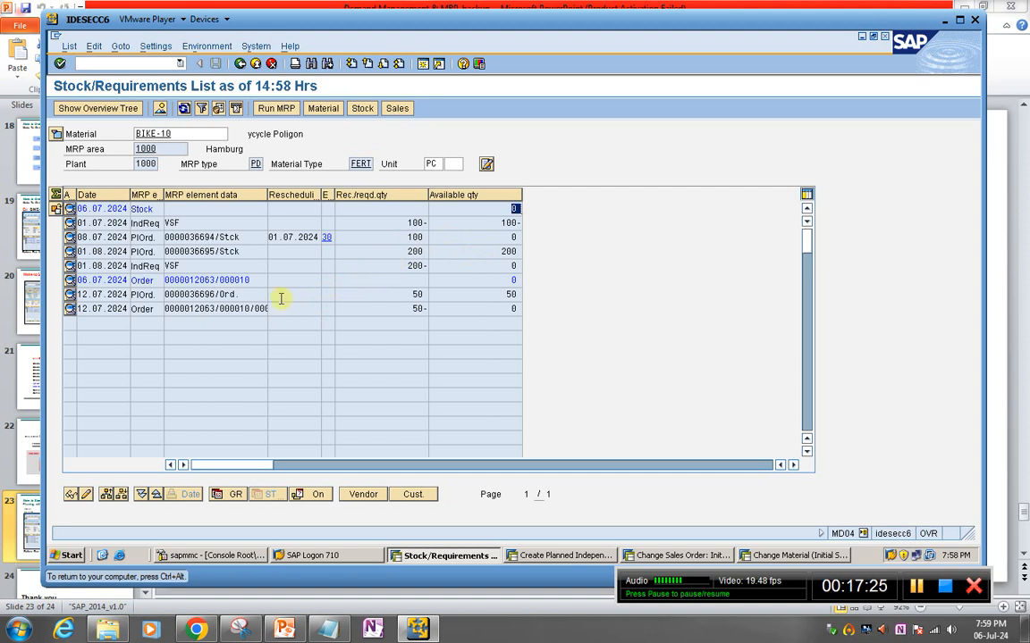
{"action": "left_click", "coordinate": [254, 294]}
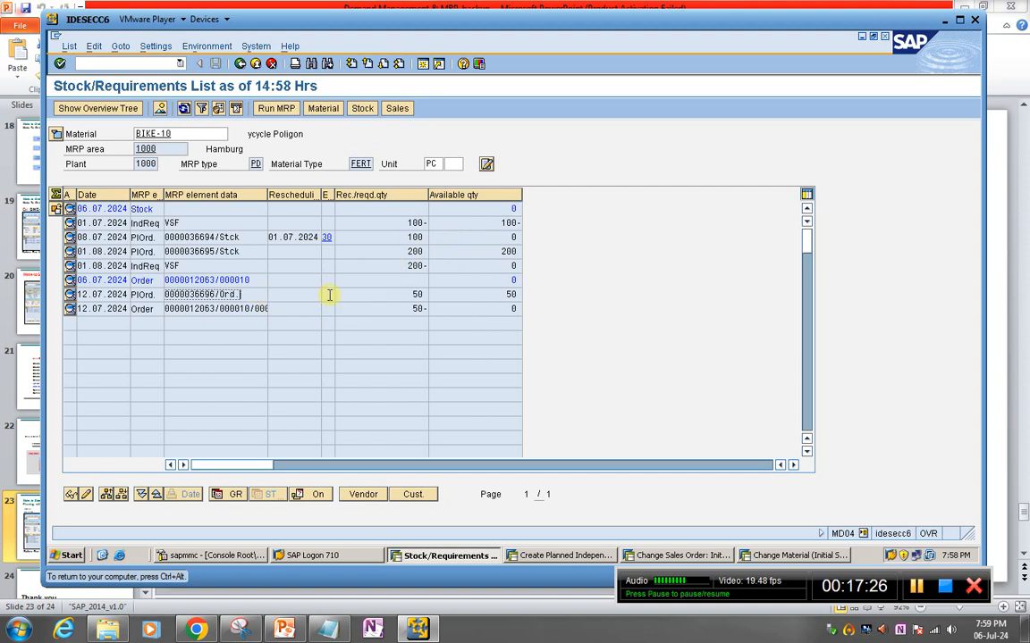
{"action": "left_click", "coordinate": [508, 209]}
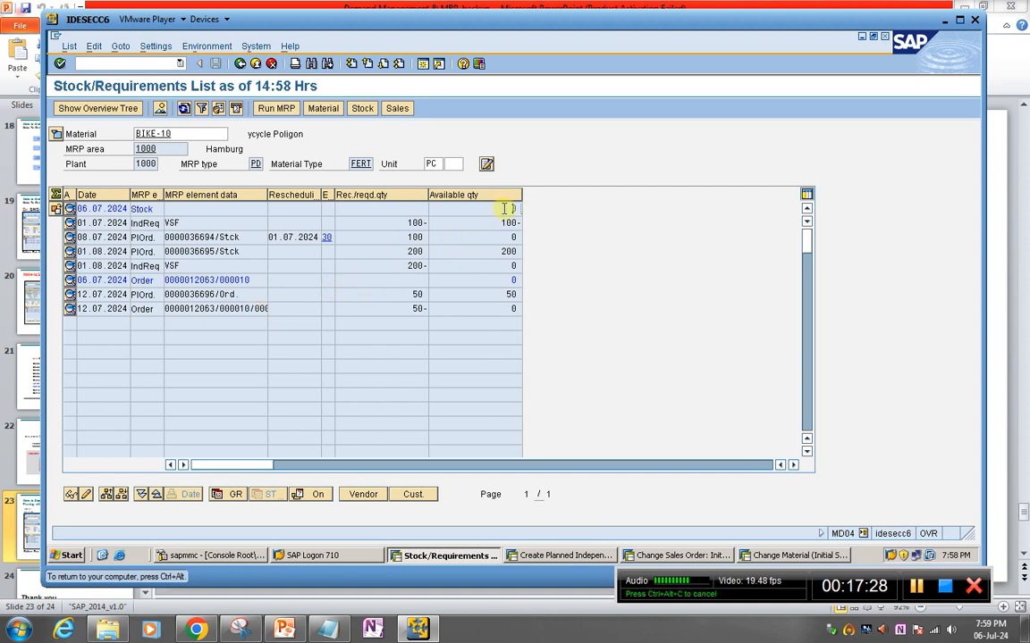
{"action": "left_click", "coordinate": [393, 224]}
{"action": "left_click", "coordinate": [396, 238]}
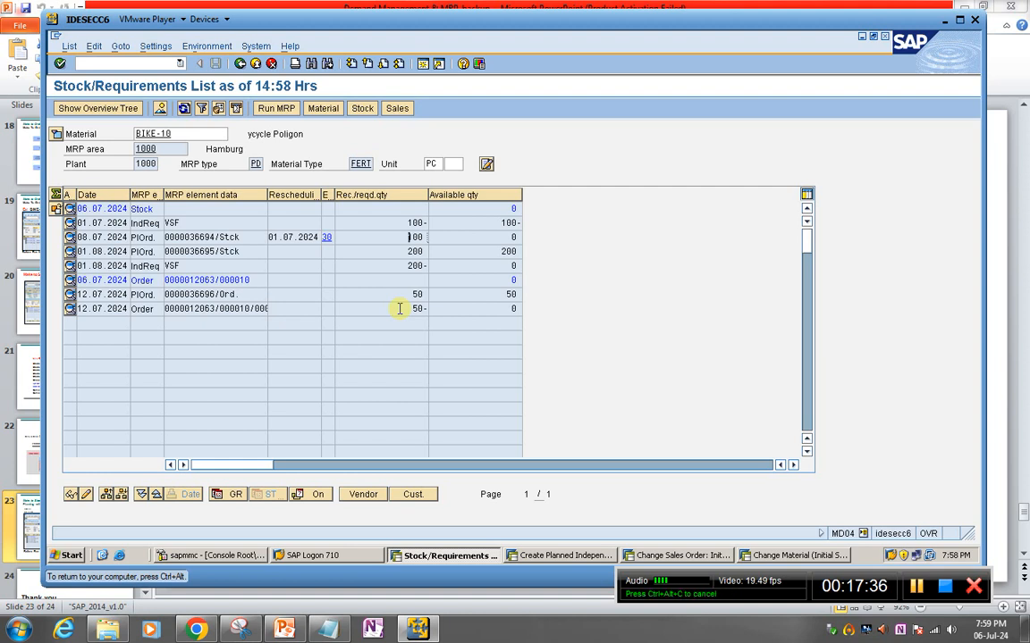
- Switch to PowerPoint and show slide 22 about the Planning With Final Assembly strategy (40)
{"action": "left_click", "coordinate": [284, 629]}
{"action": "left_click", "coordinate": [83, 458]}
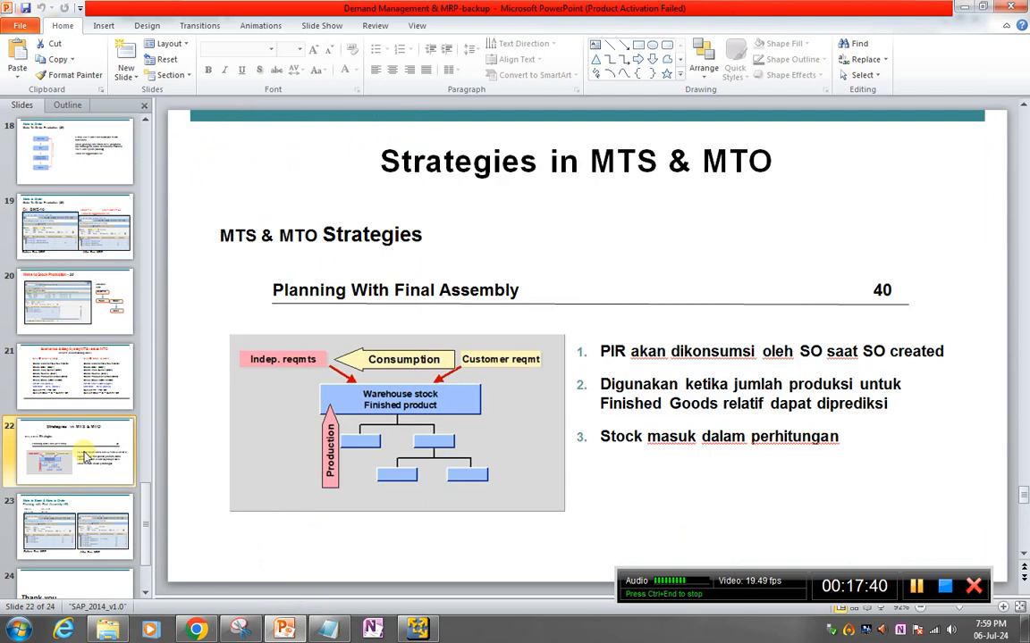